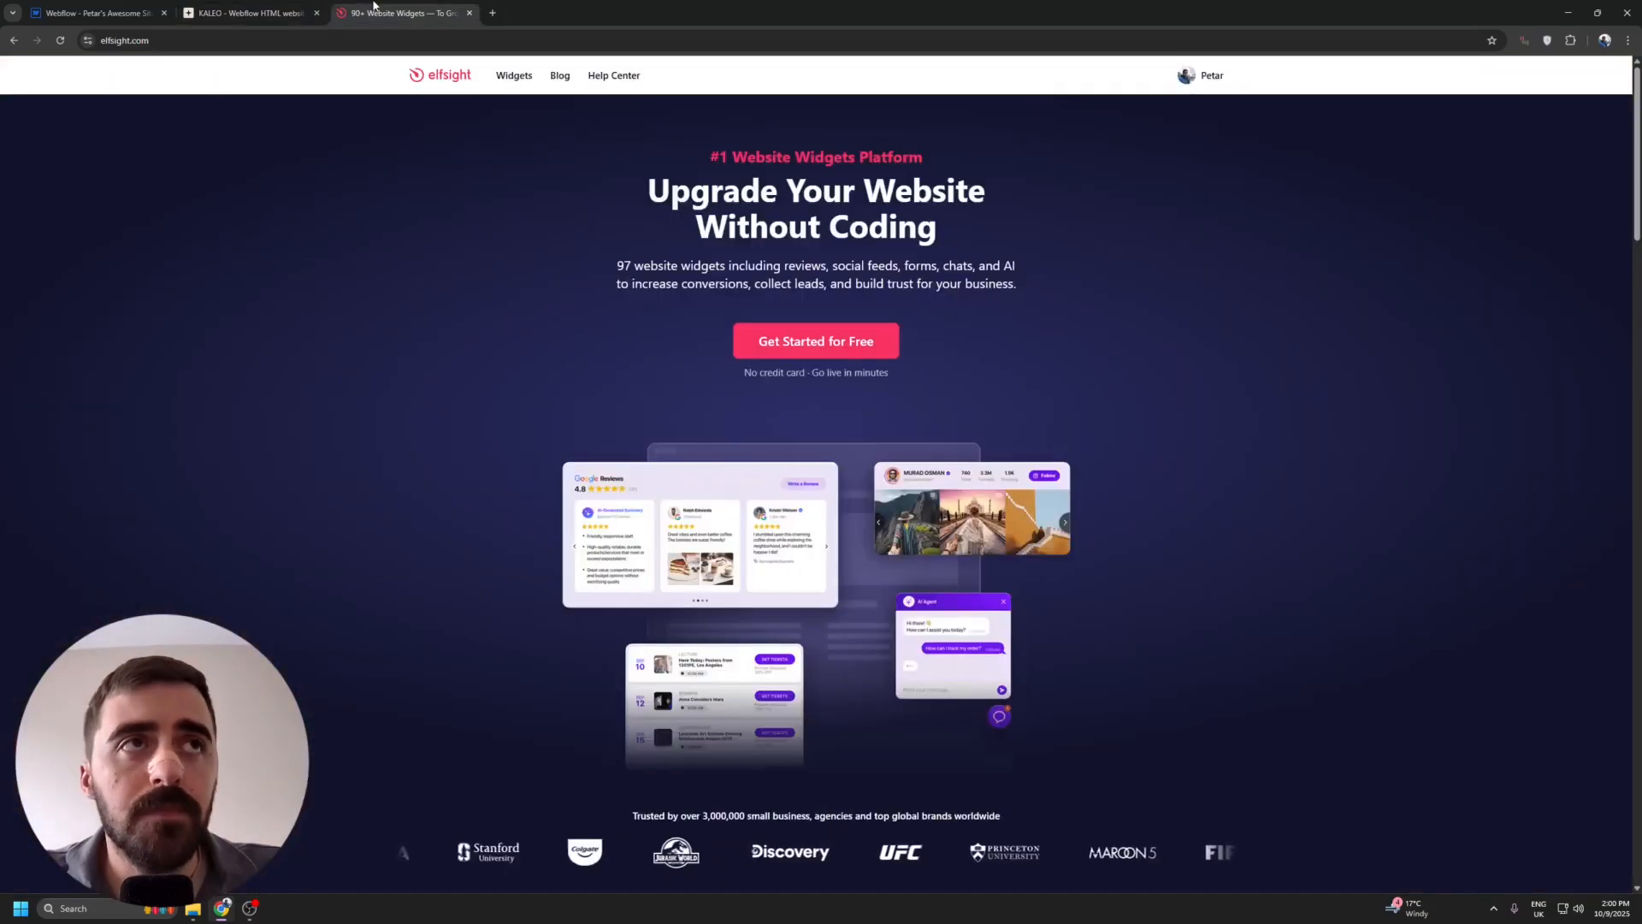
# Switch to the Elfsight site, open its Form Builder widget page and start creating a free widget.
pyautogui.click(374, 7)
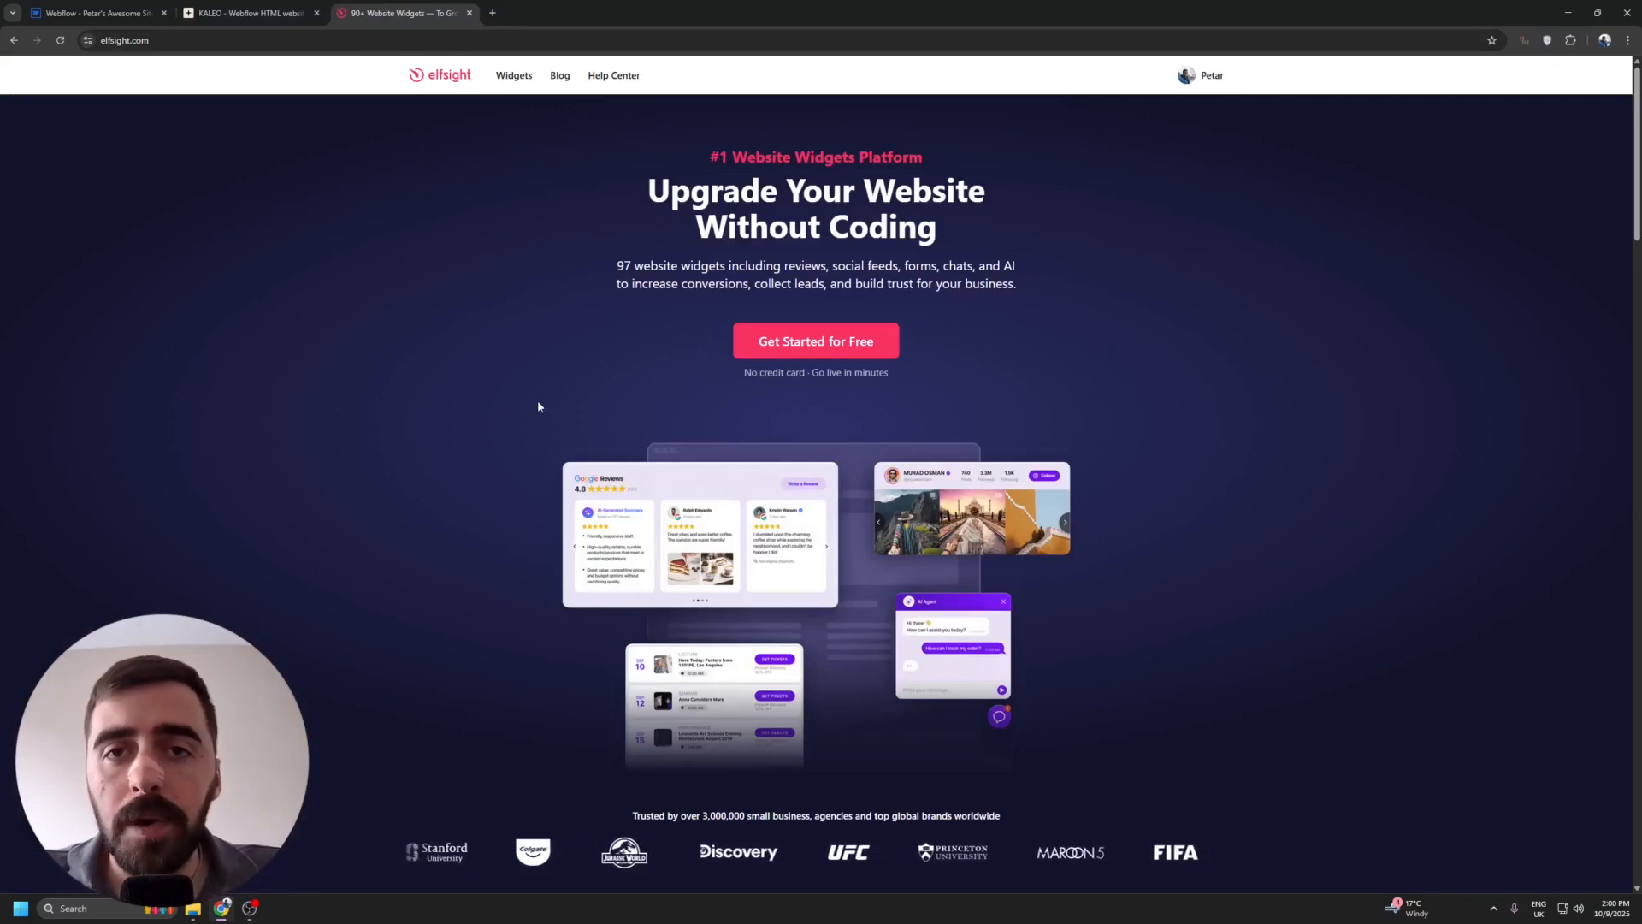
pyautogui.moveTo(518, 74)
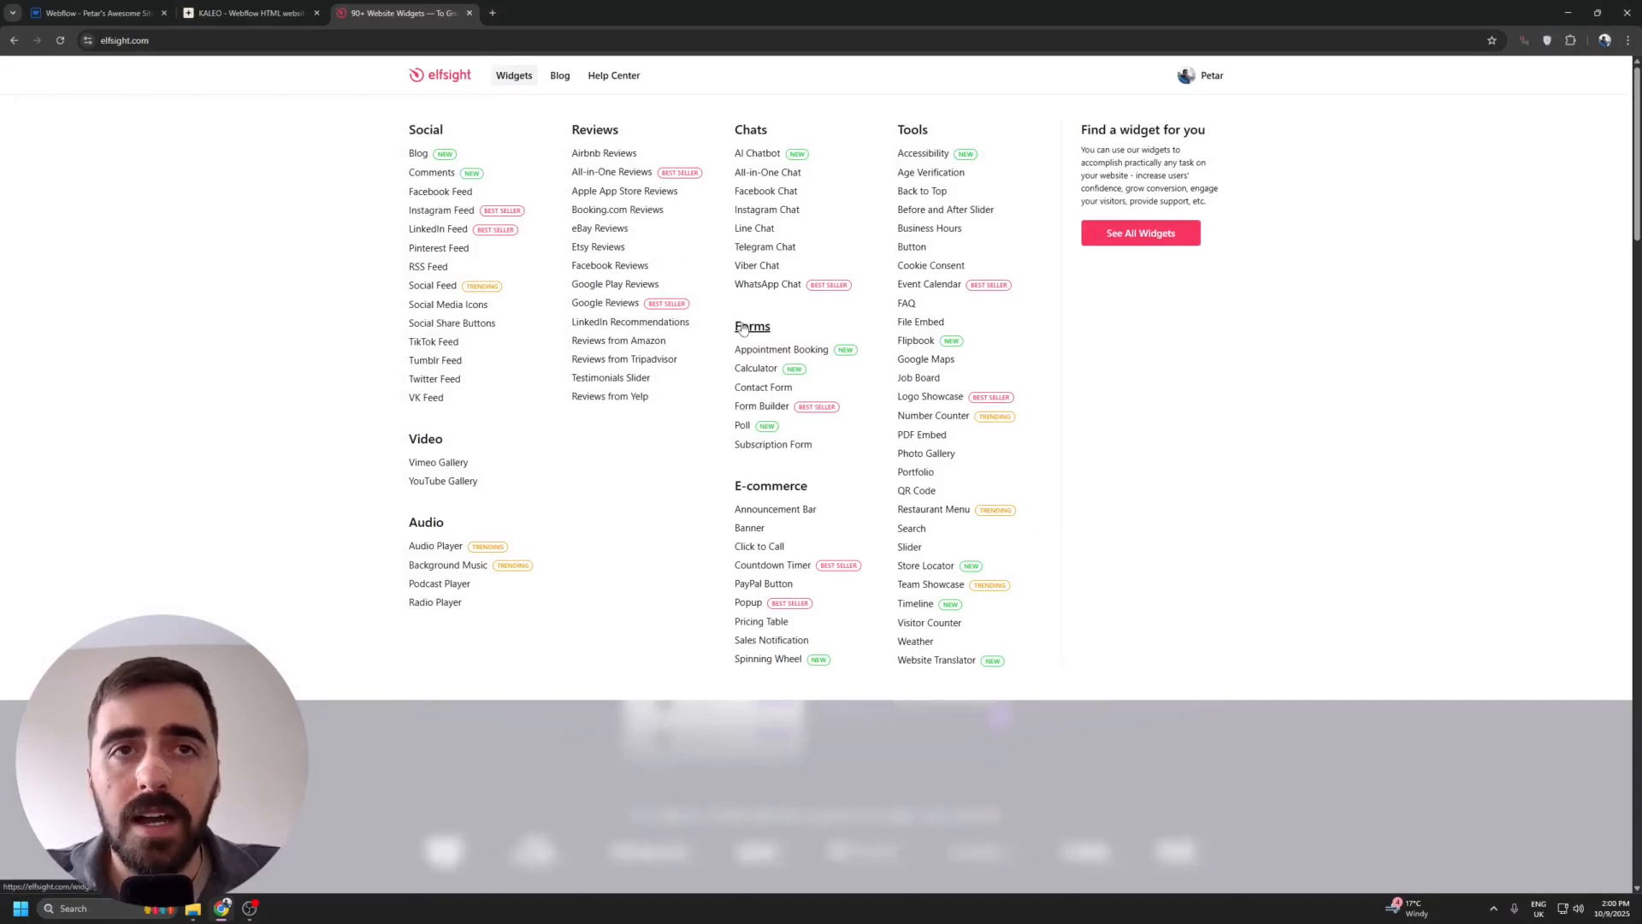
pyautogui.click(761, 406)
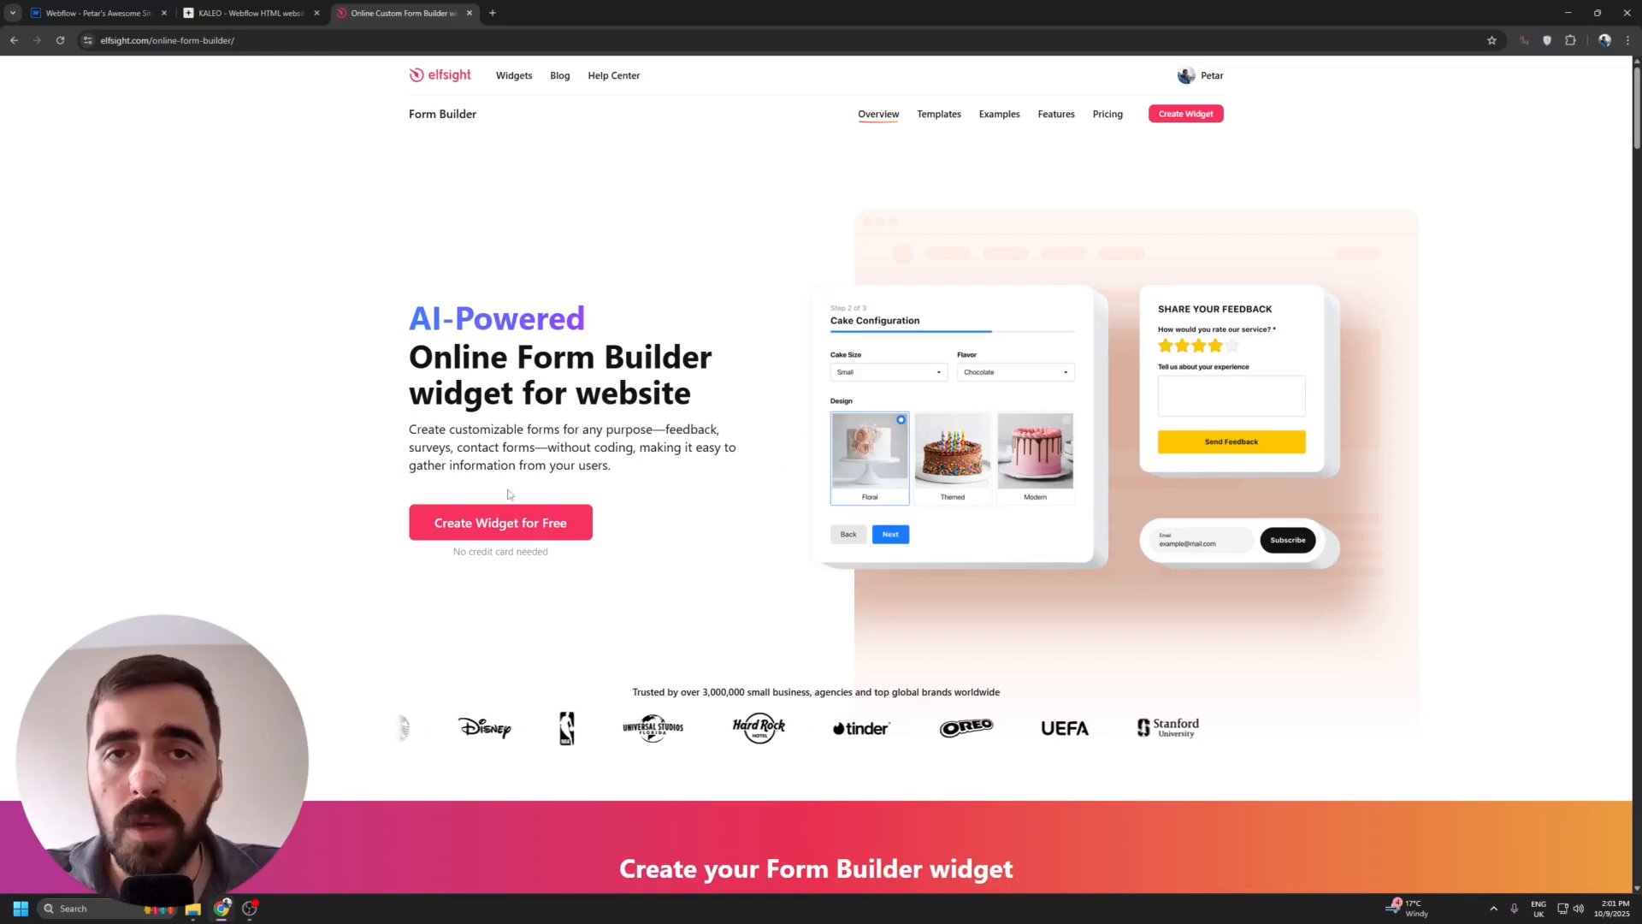
pyautogui.click(571, 531)
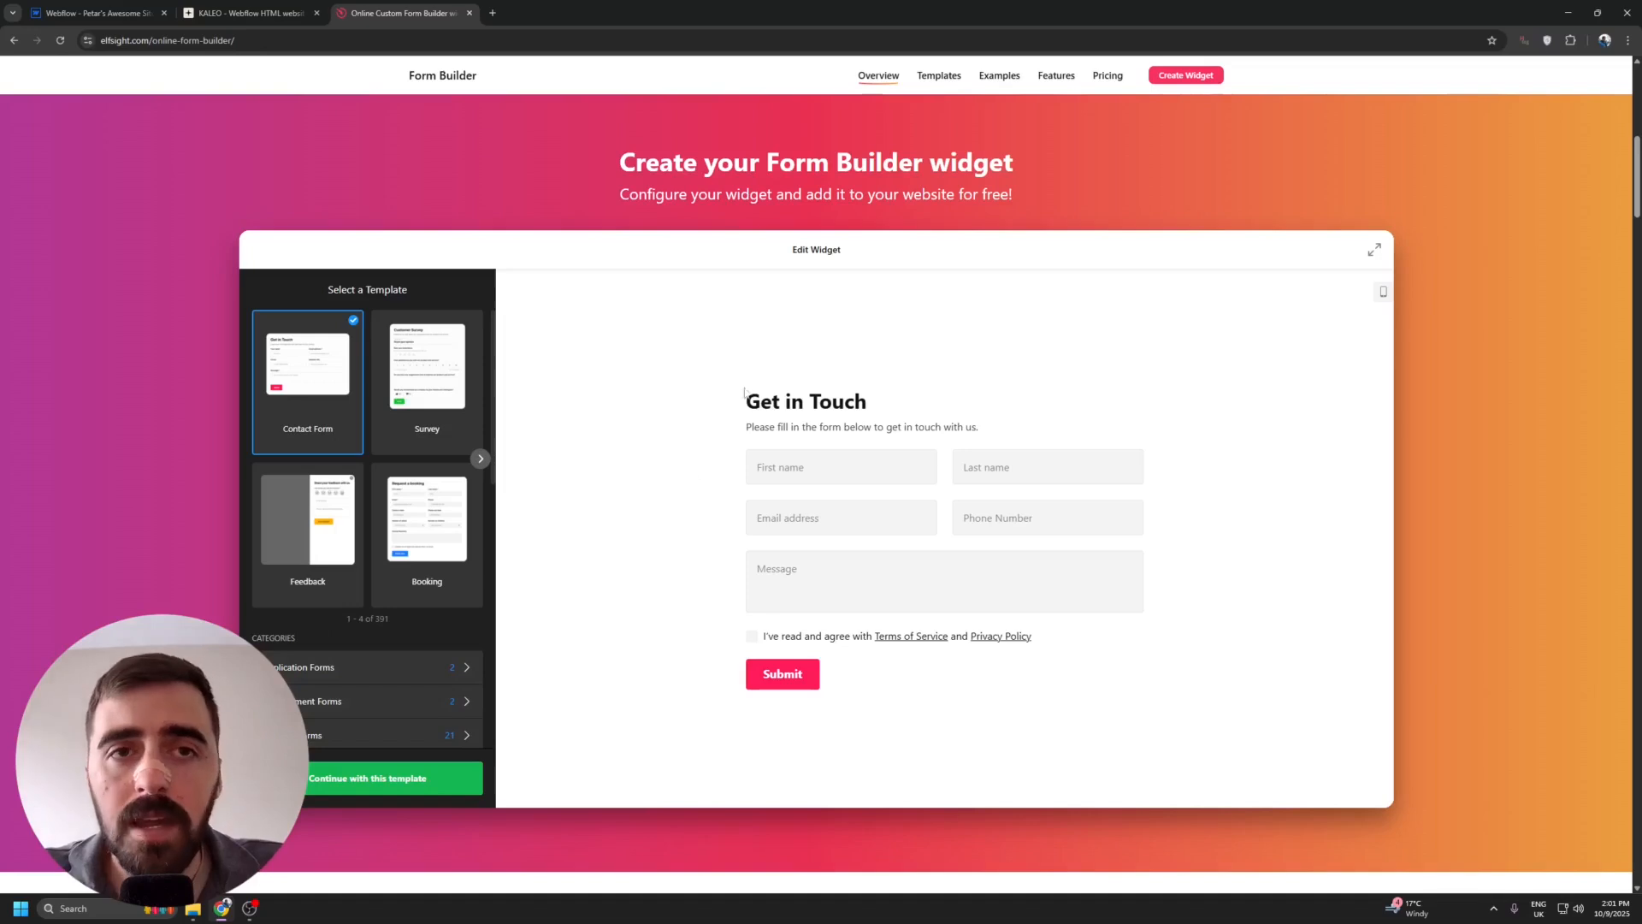
# Preview the Survey form template.
pyautogui.click(420, 377)
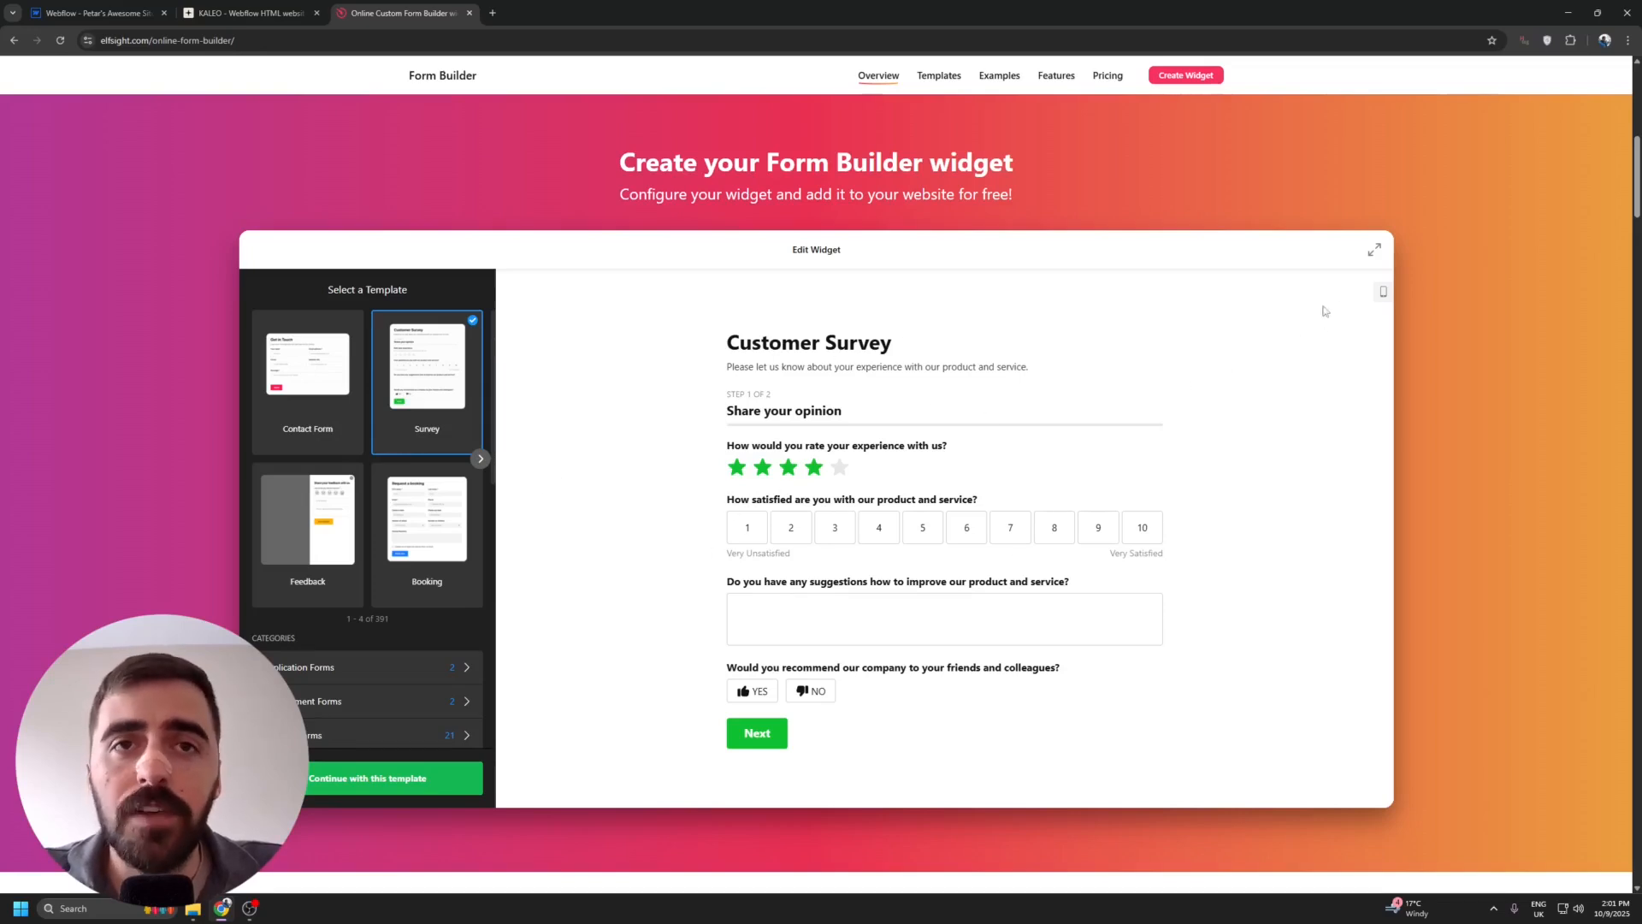
pyautogui.click(1383, 292)
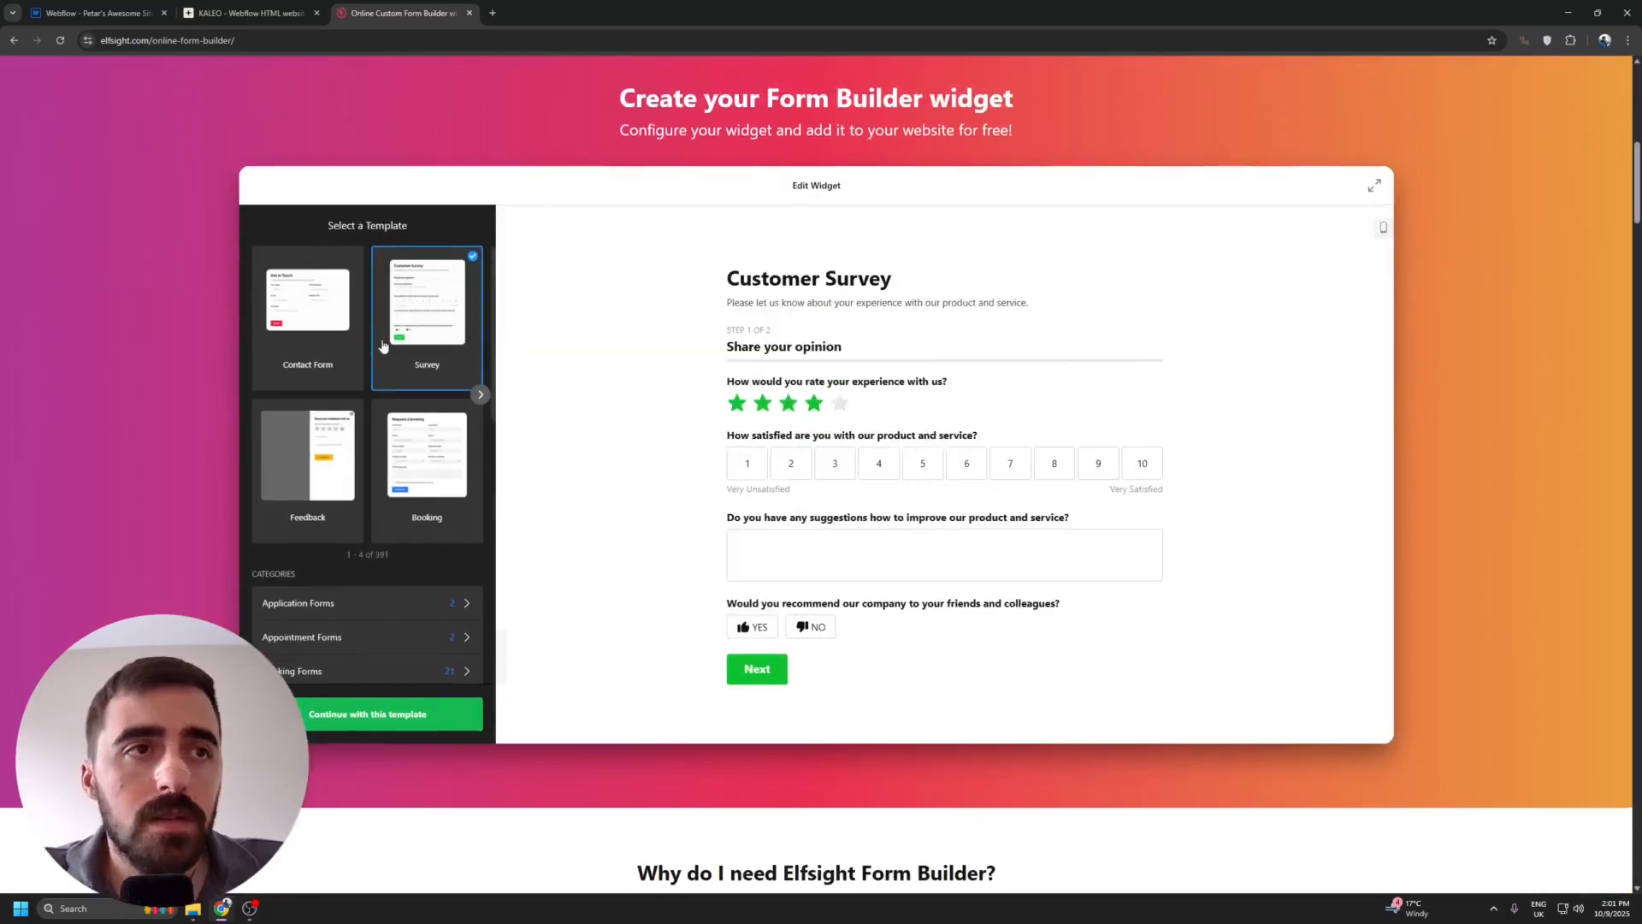
# Choose the Membership Registration Form template from the Membership Forms category and continue with it.
pyautogui.scroll(-1, 398, 526)
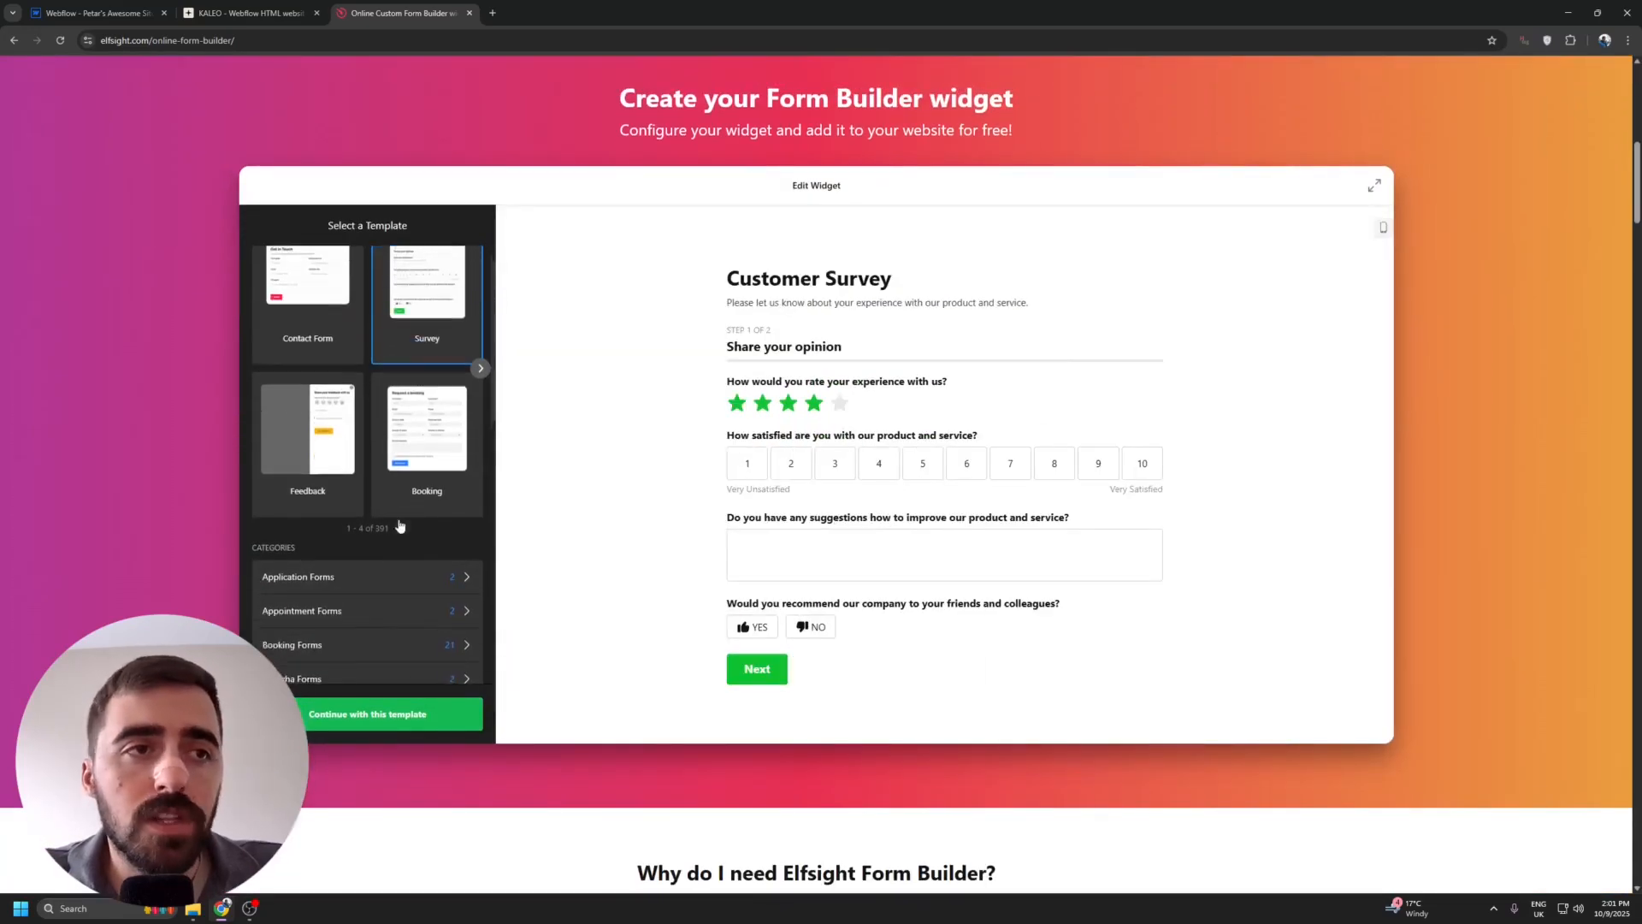
pyautogui.scroll(-6, 308, 479)
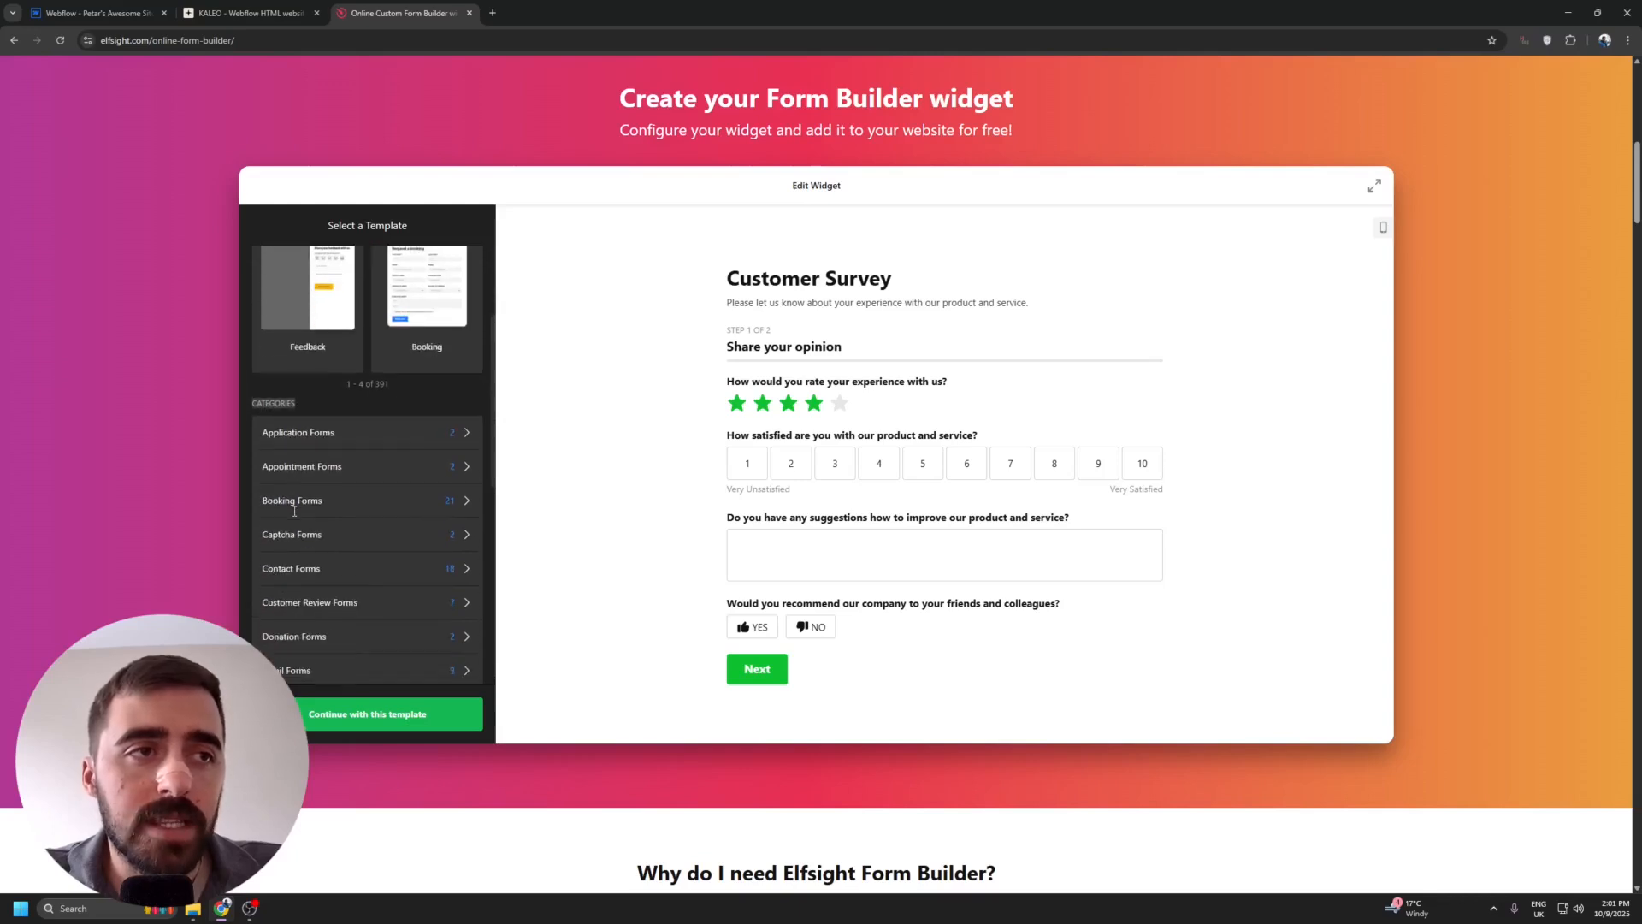
pyautogui.scroll(-2, 321, 436)
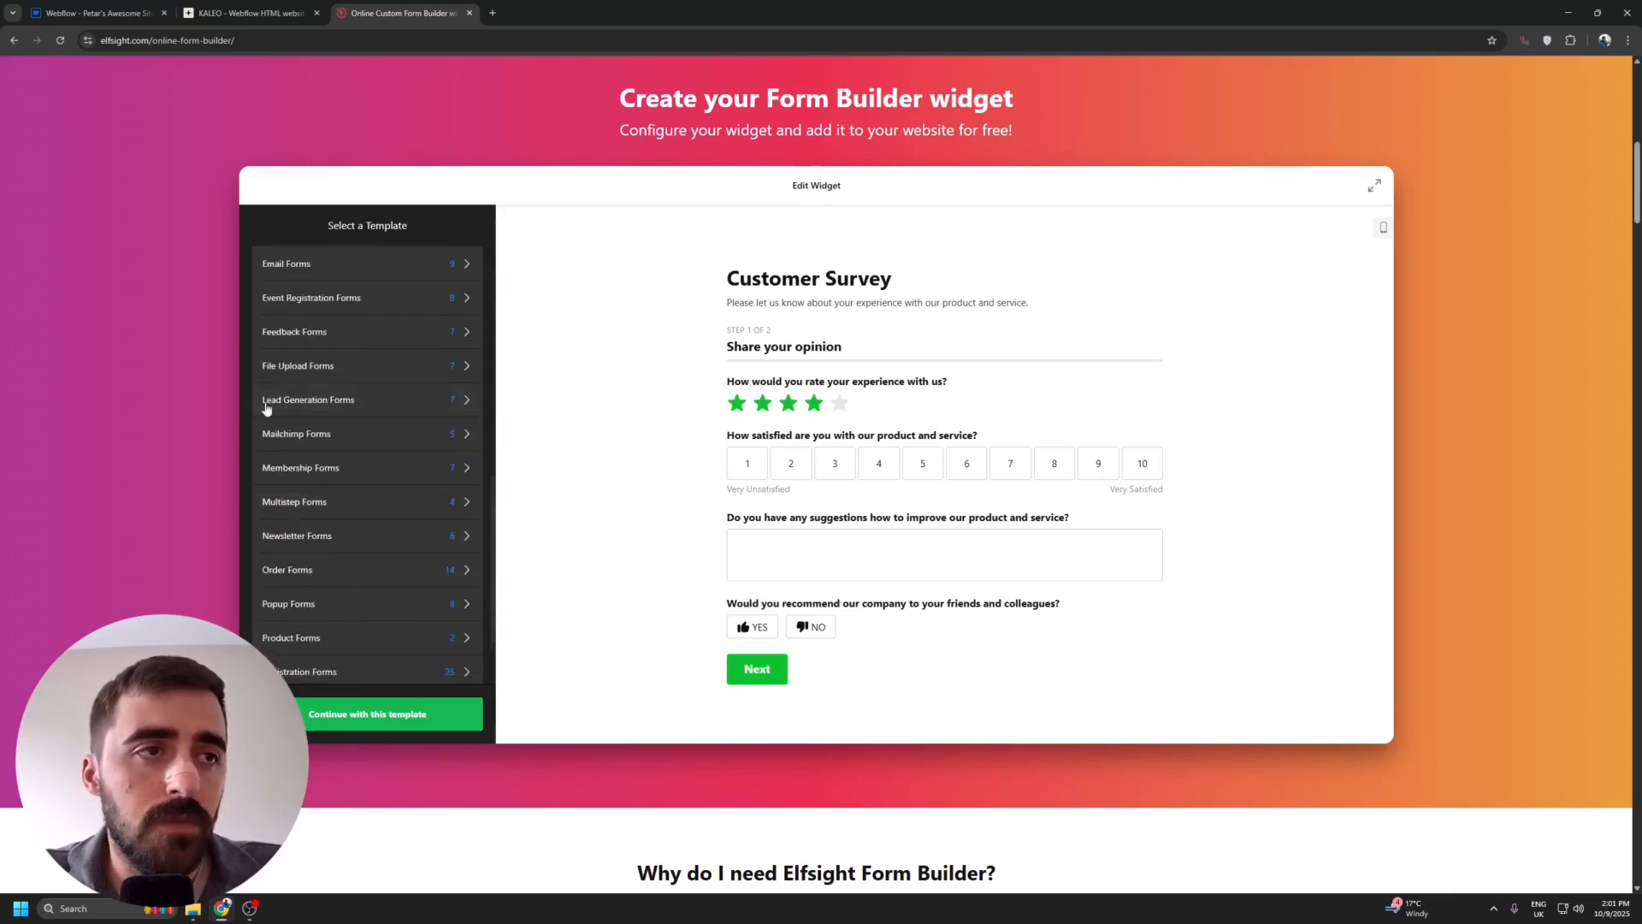
pyautogui.click(377, 469)
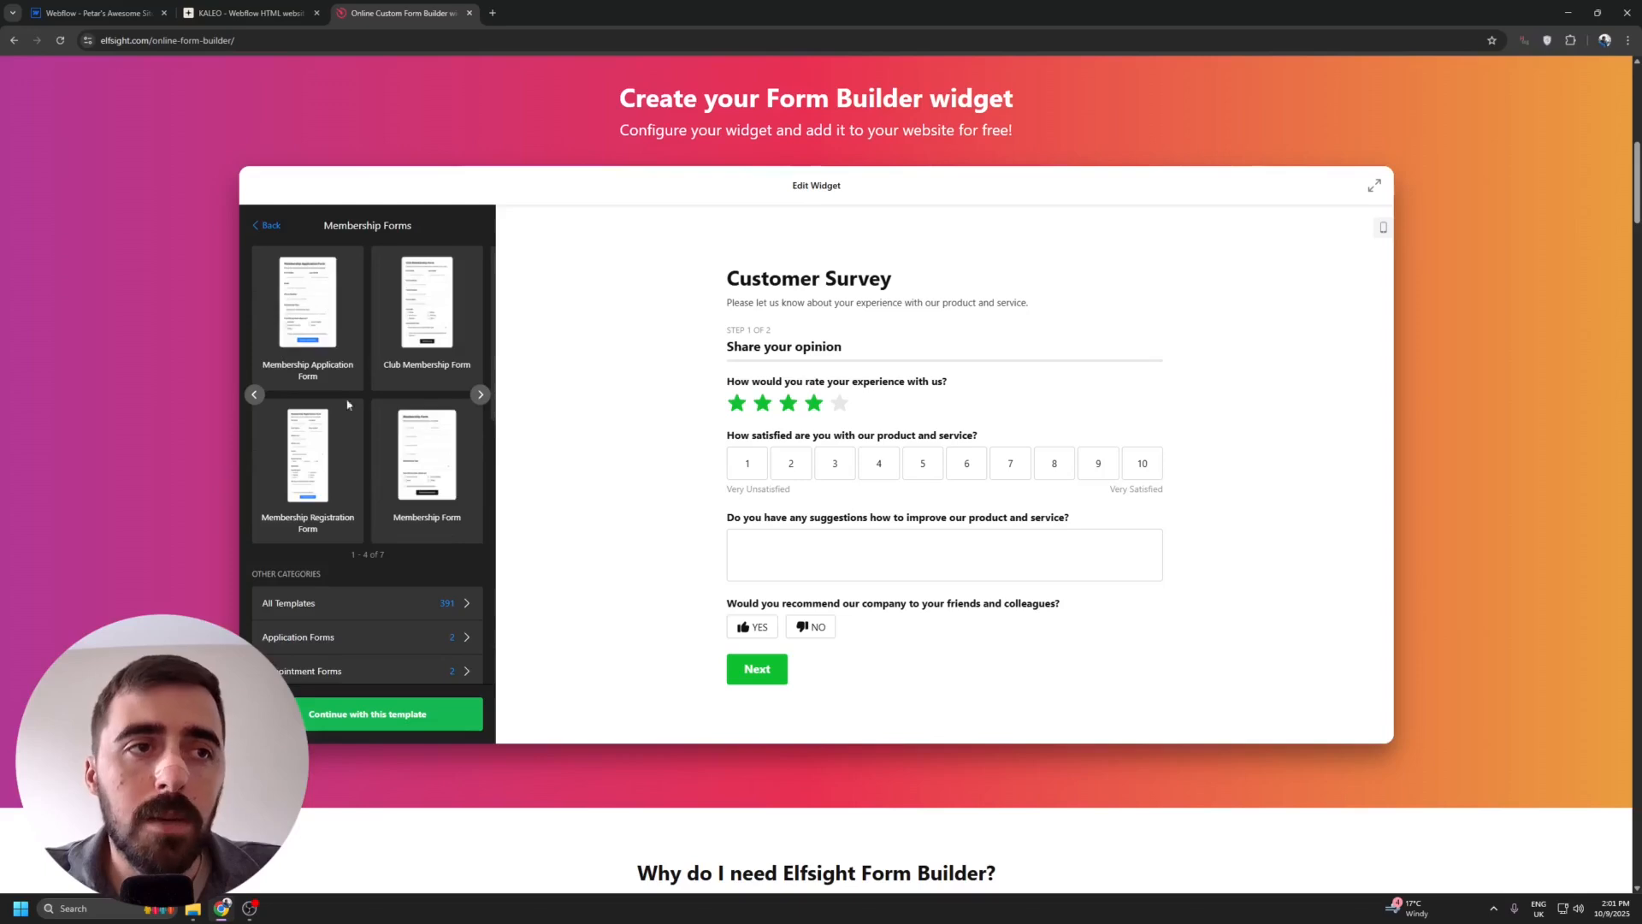
pyautogui.click(347, 327)
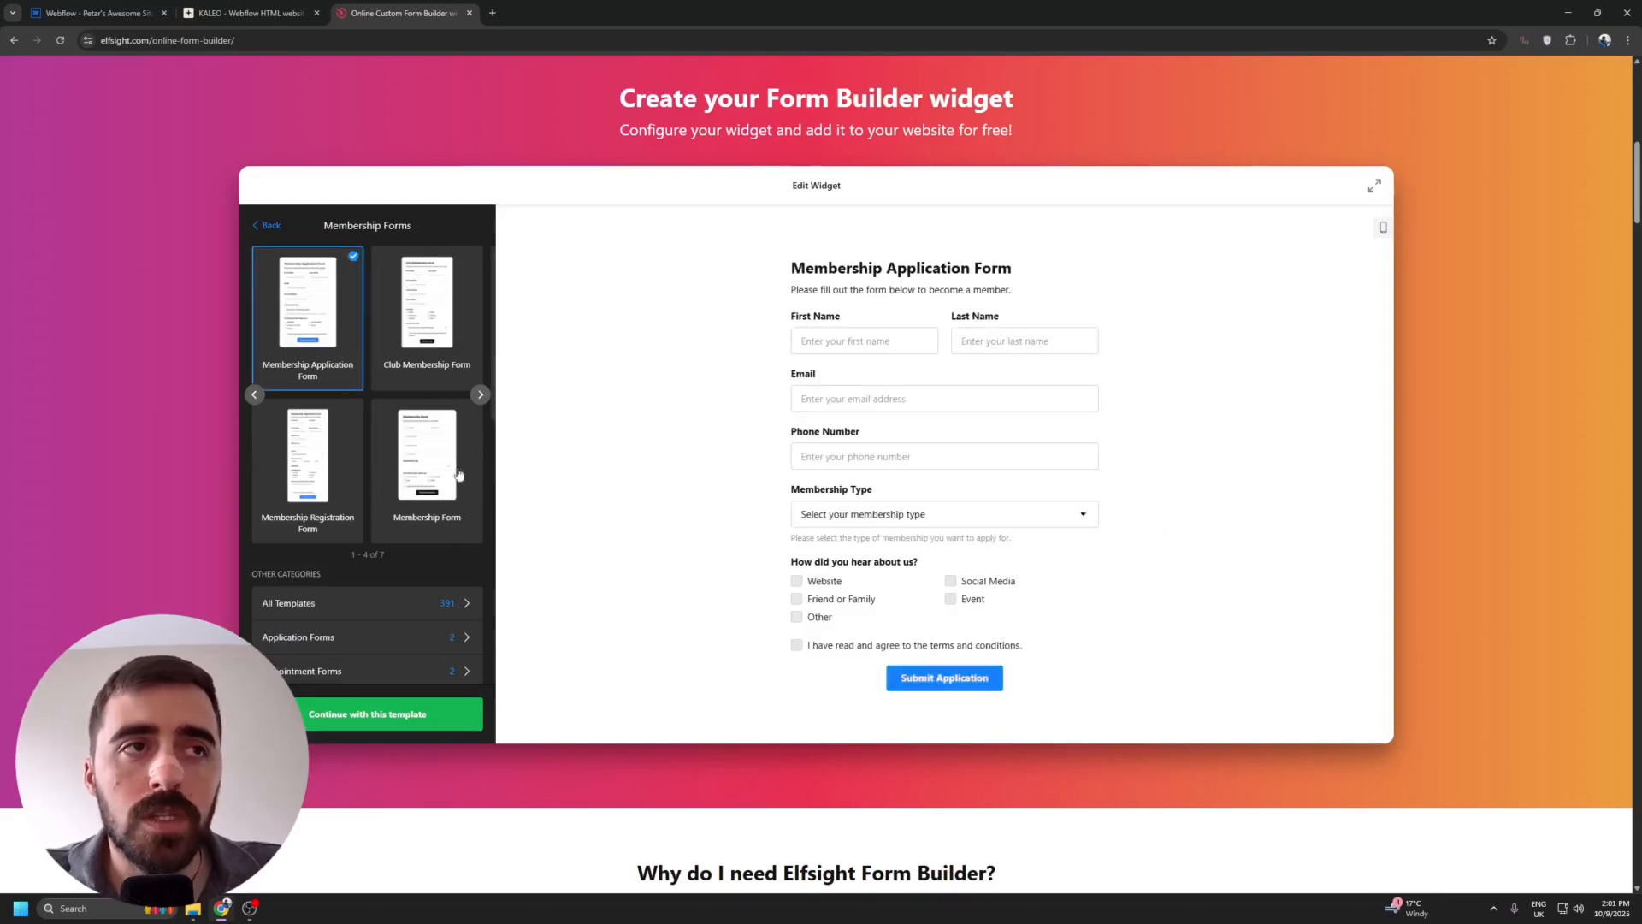
pyautogui.click(304, 427)
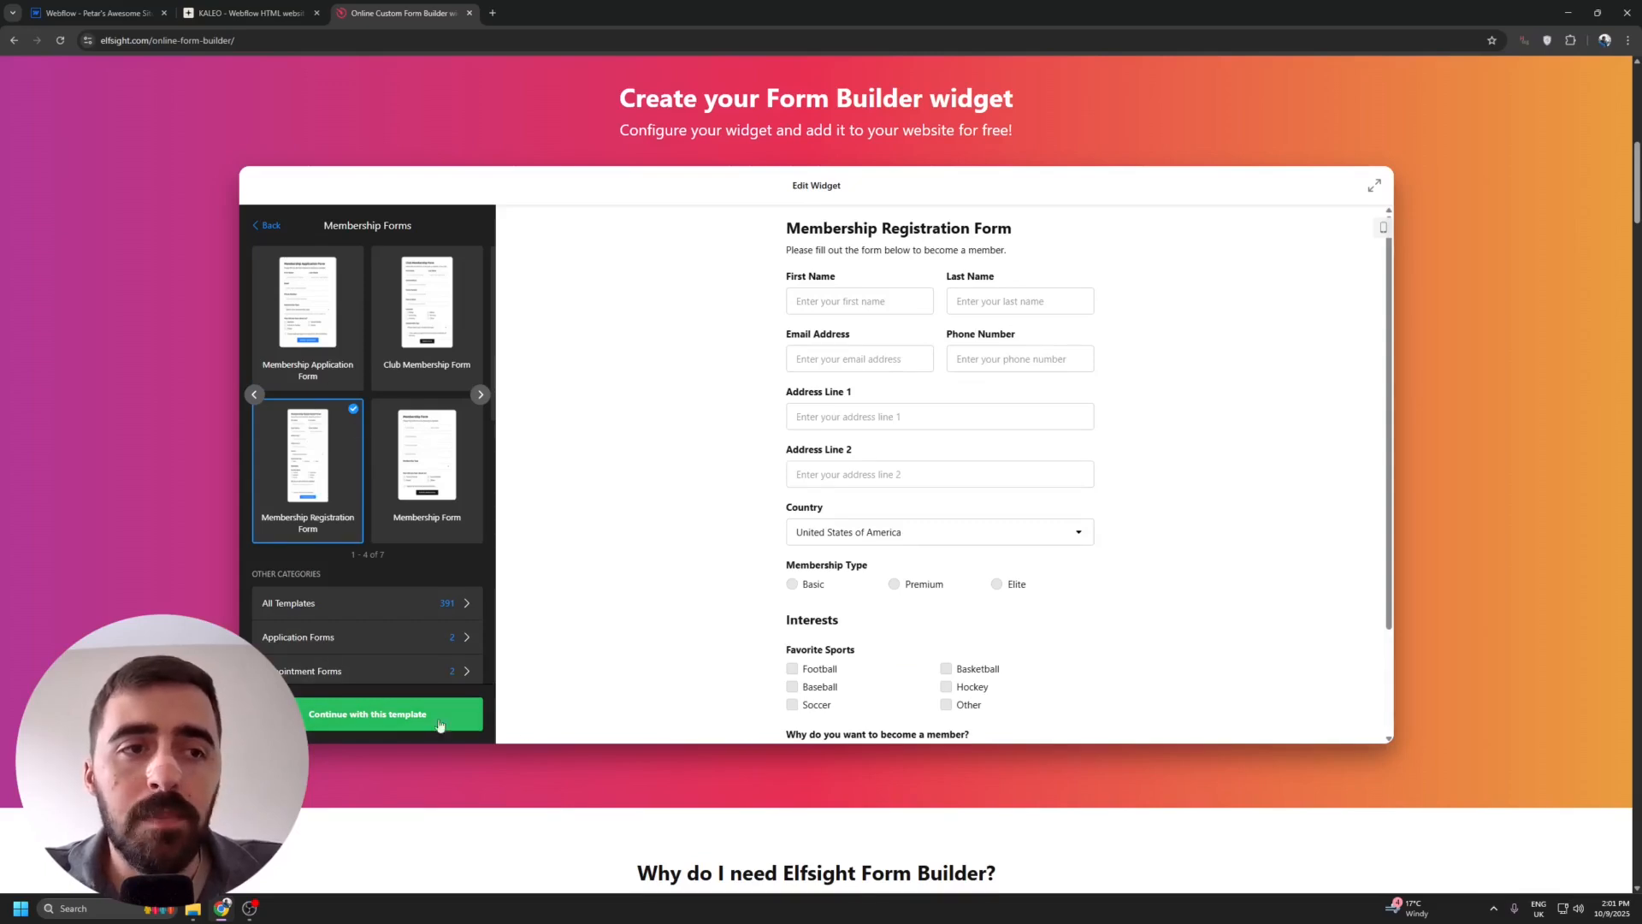
pyautogui.click(385, 721)
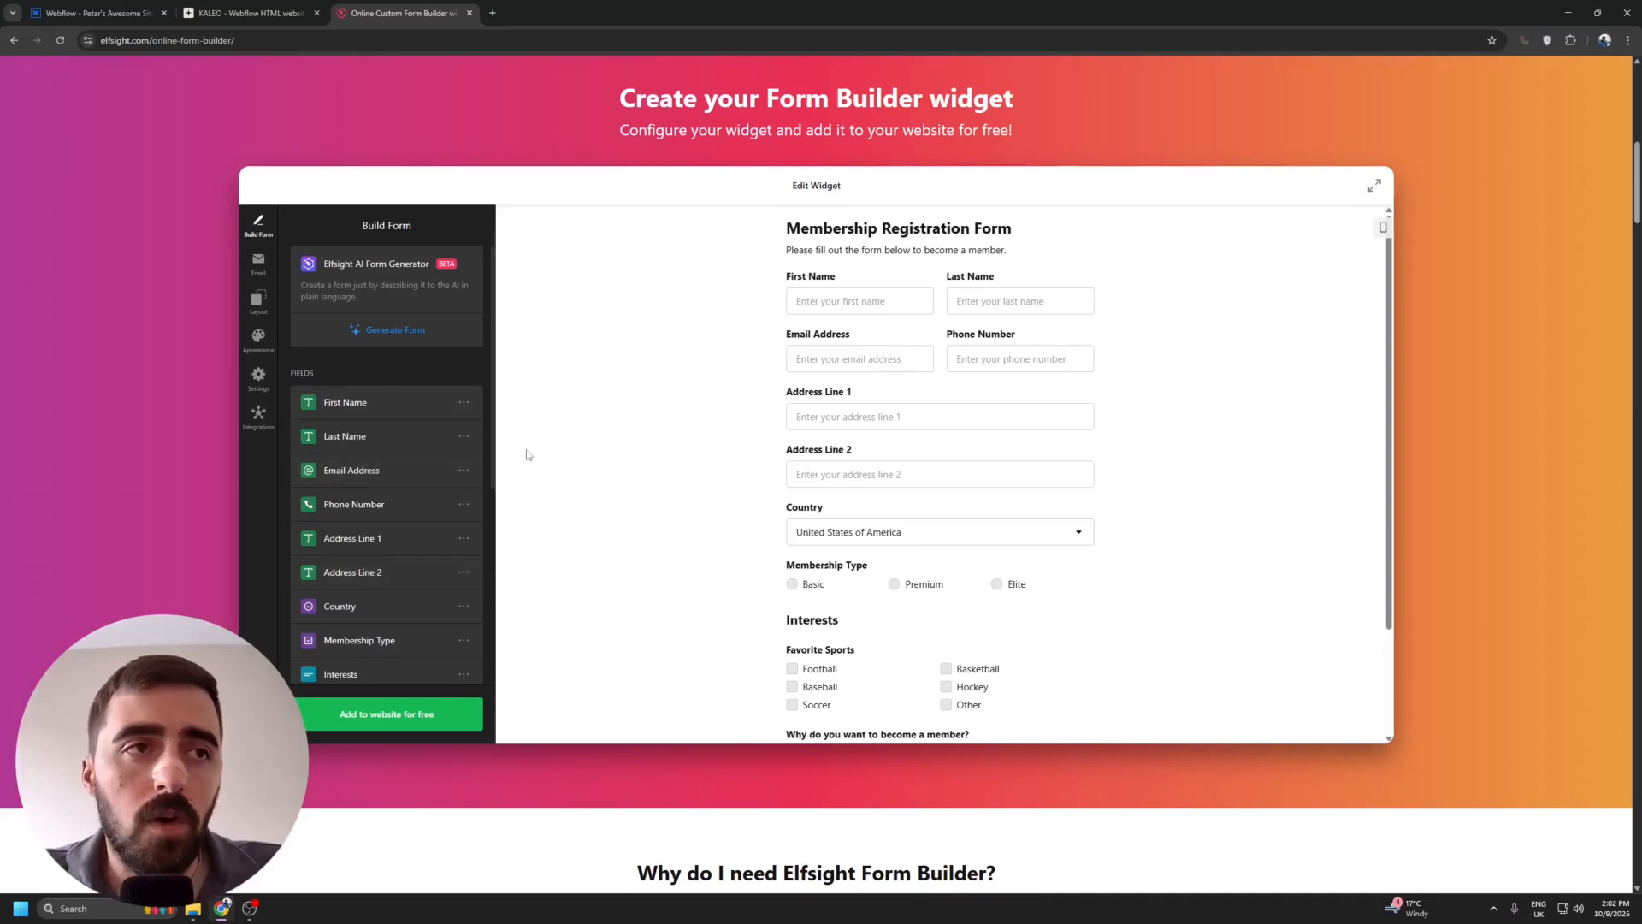
# Review the form's field list and the actions available for the Country field.
pyautogui.scroll(-3, 353, 381)
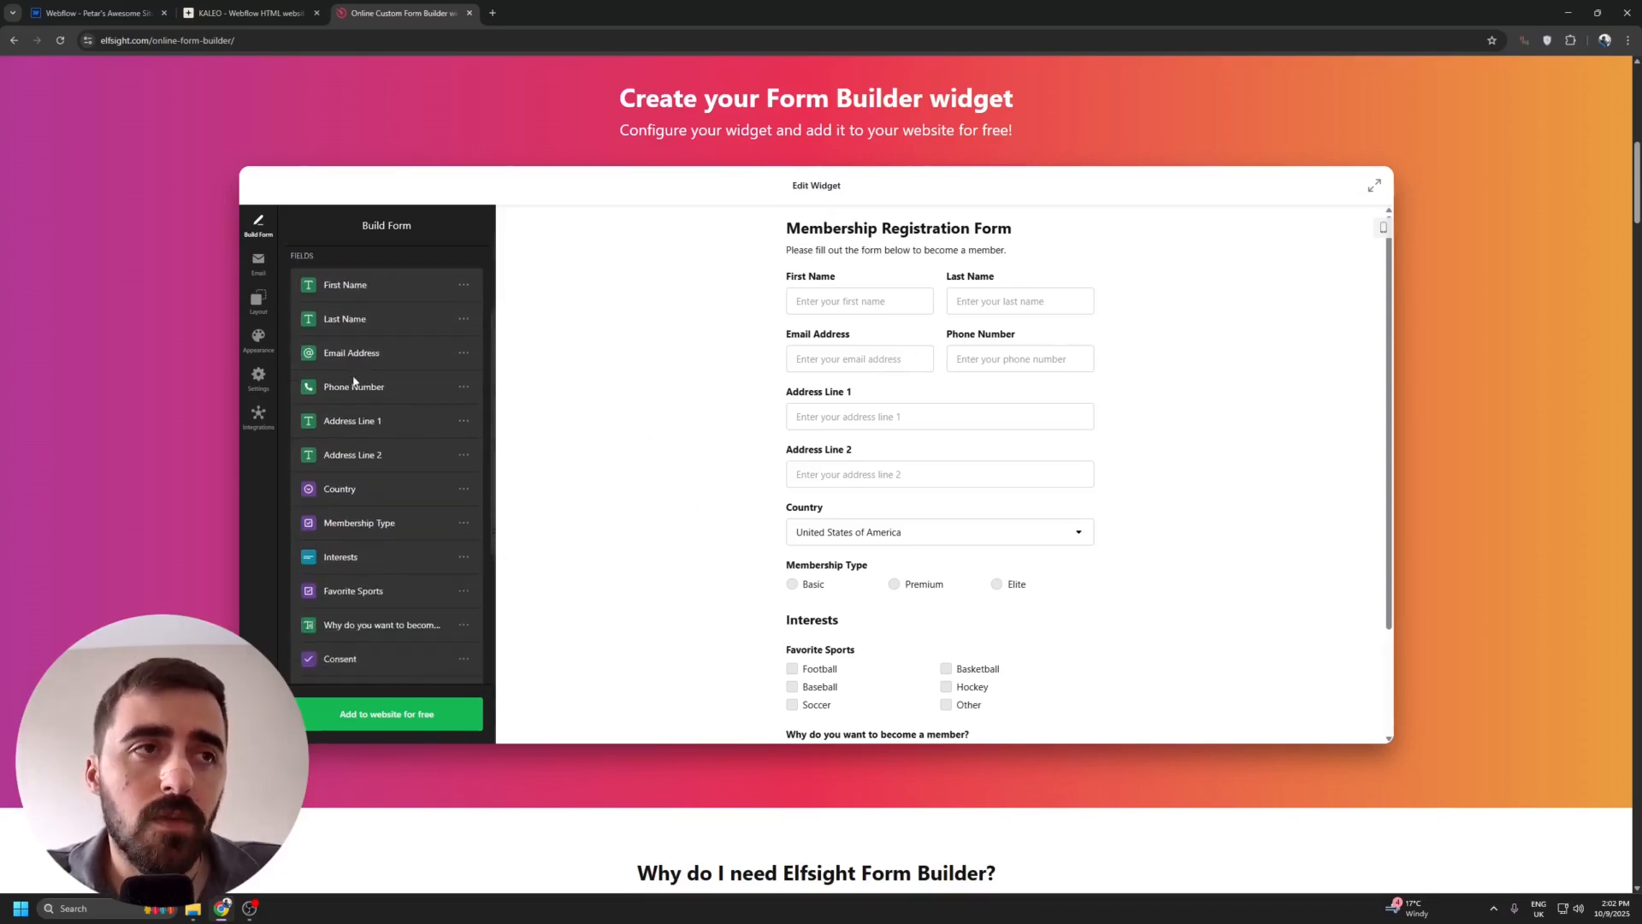
pyautogui.scroll(2, 436, 470)
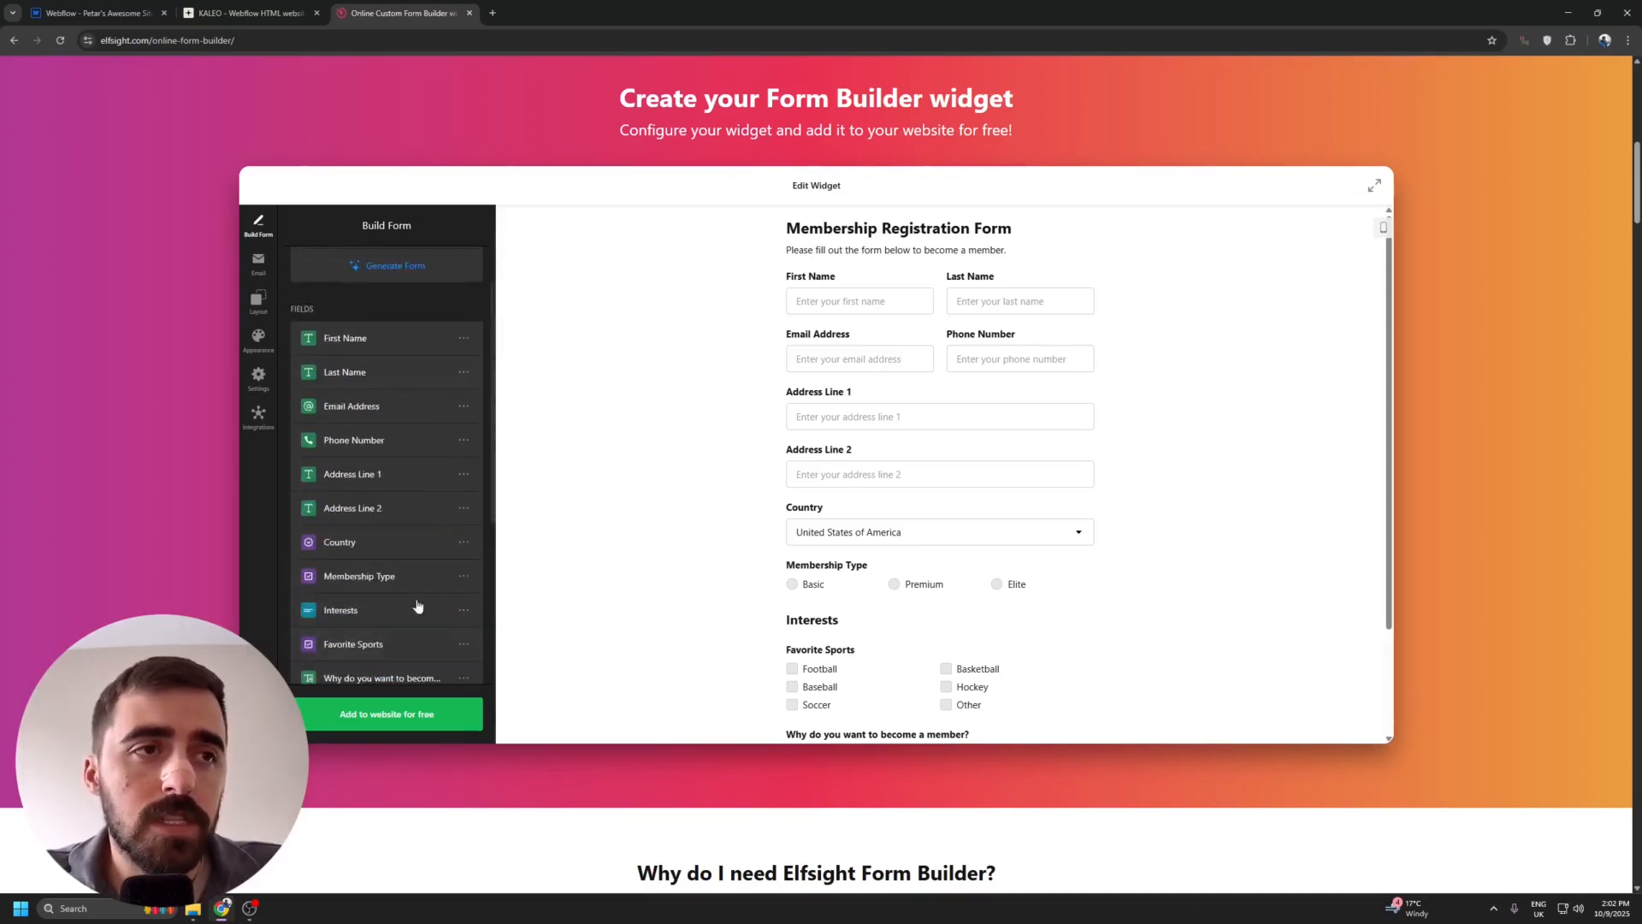
pyautogui.click(463, 542)
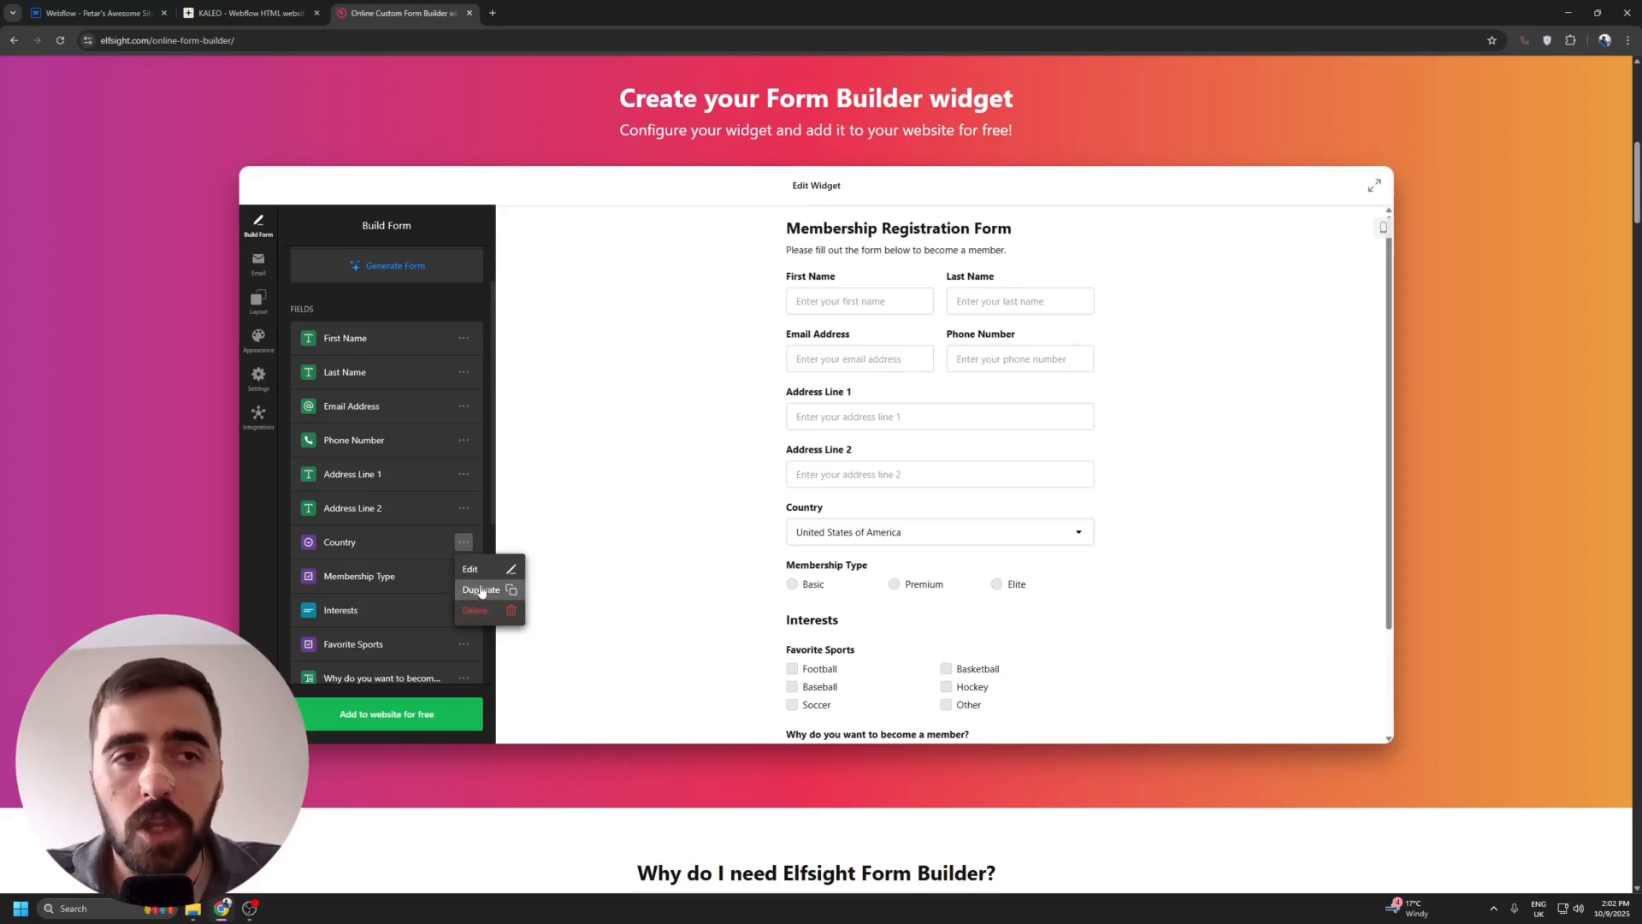
# Add a Long Text field with its default settings at the end of the form's field list.
pyautogui.scroll(-3, 448, 484)
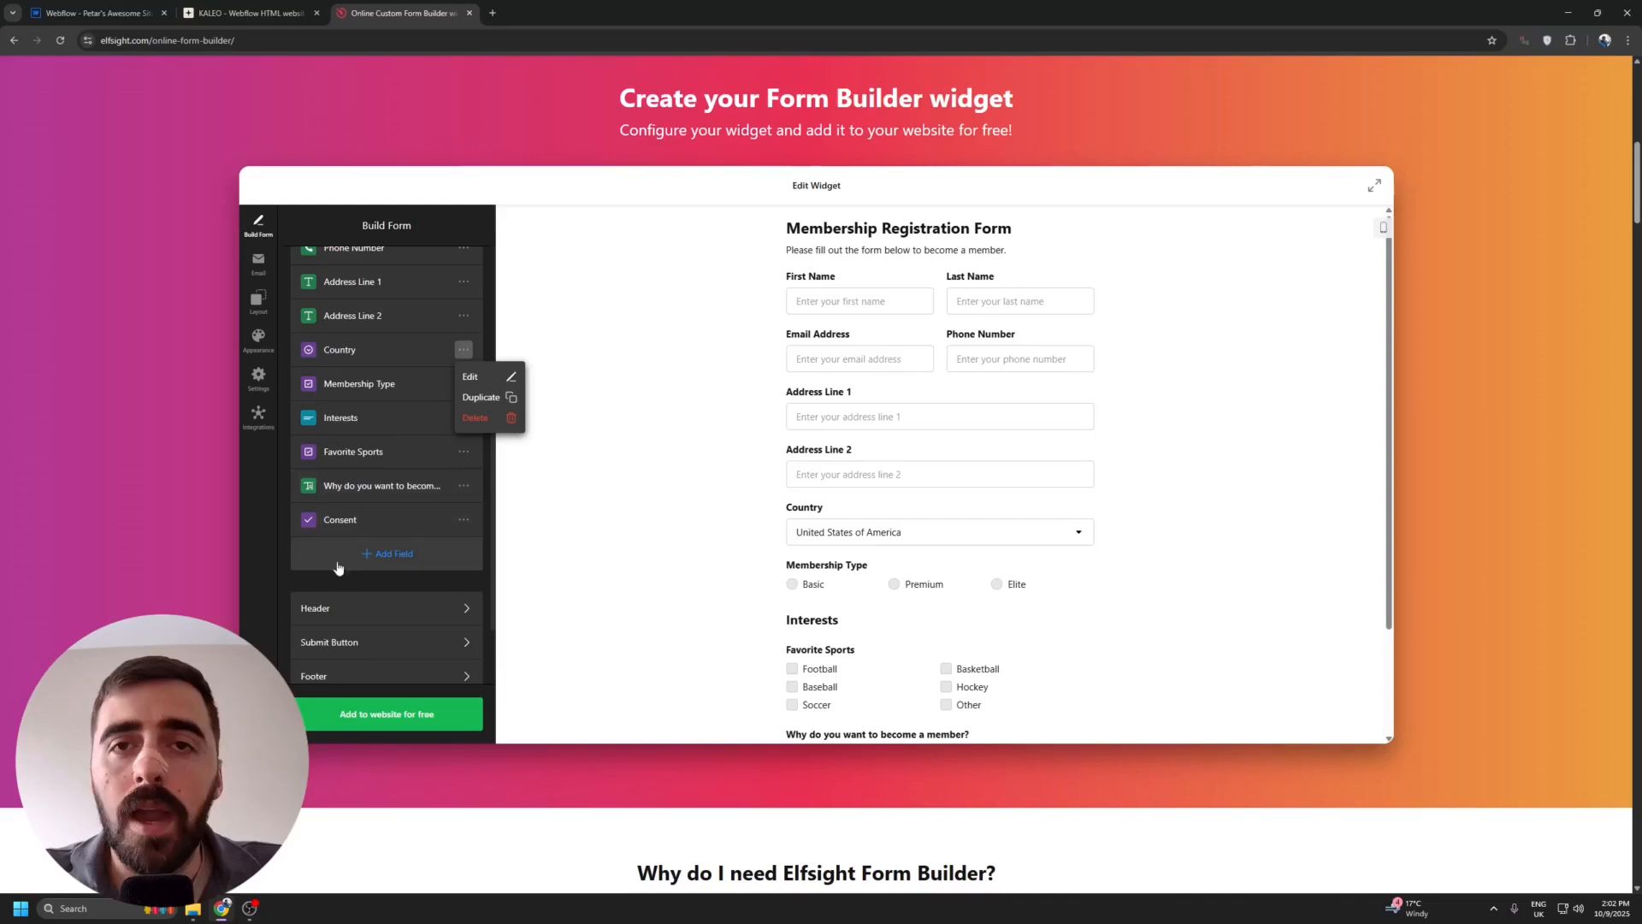
pyautogui.click(374, 555)
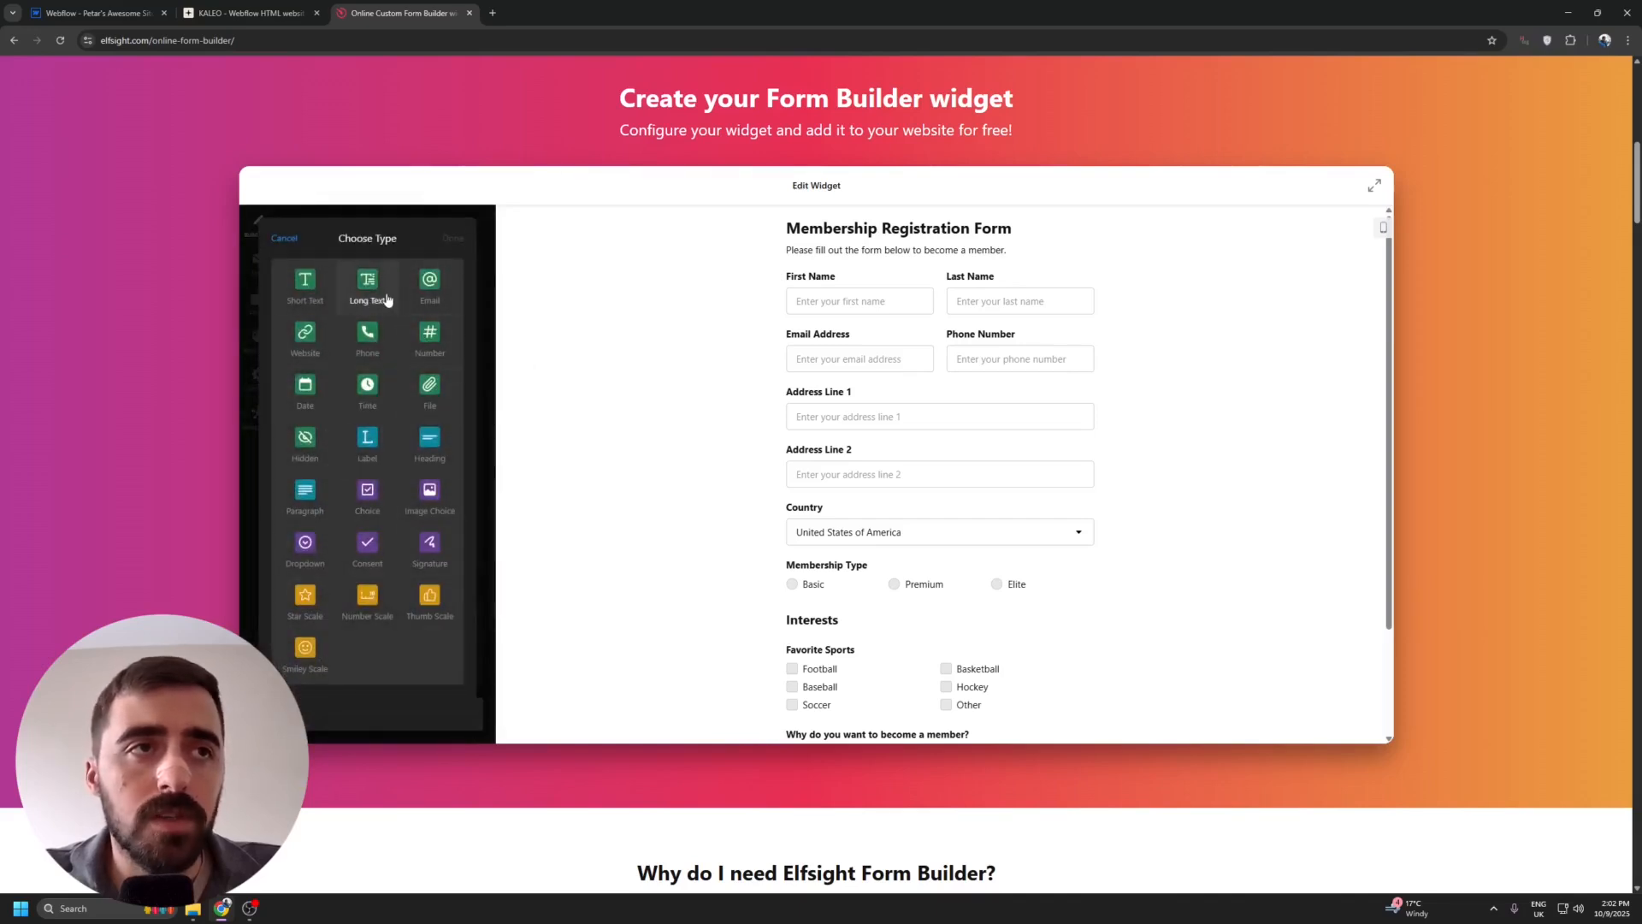
pyautogui.click(385, 284)
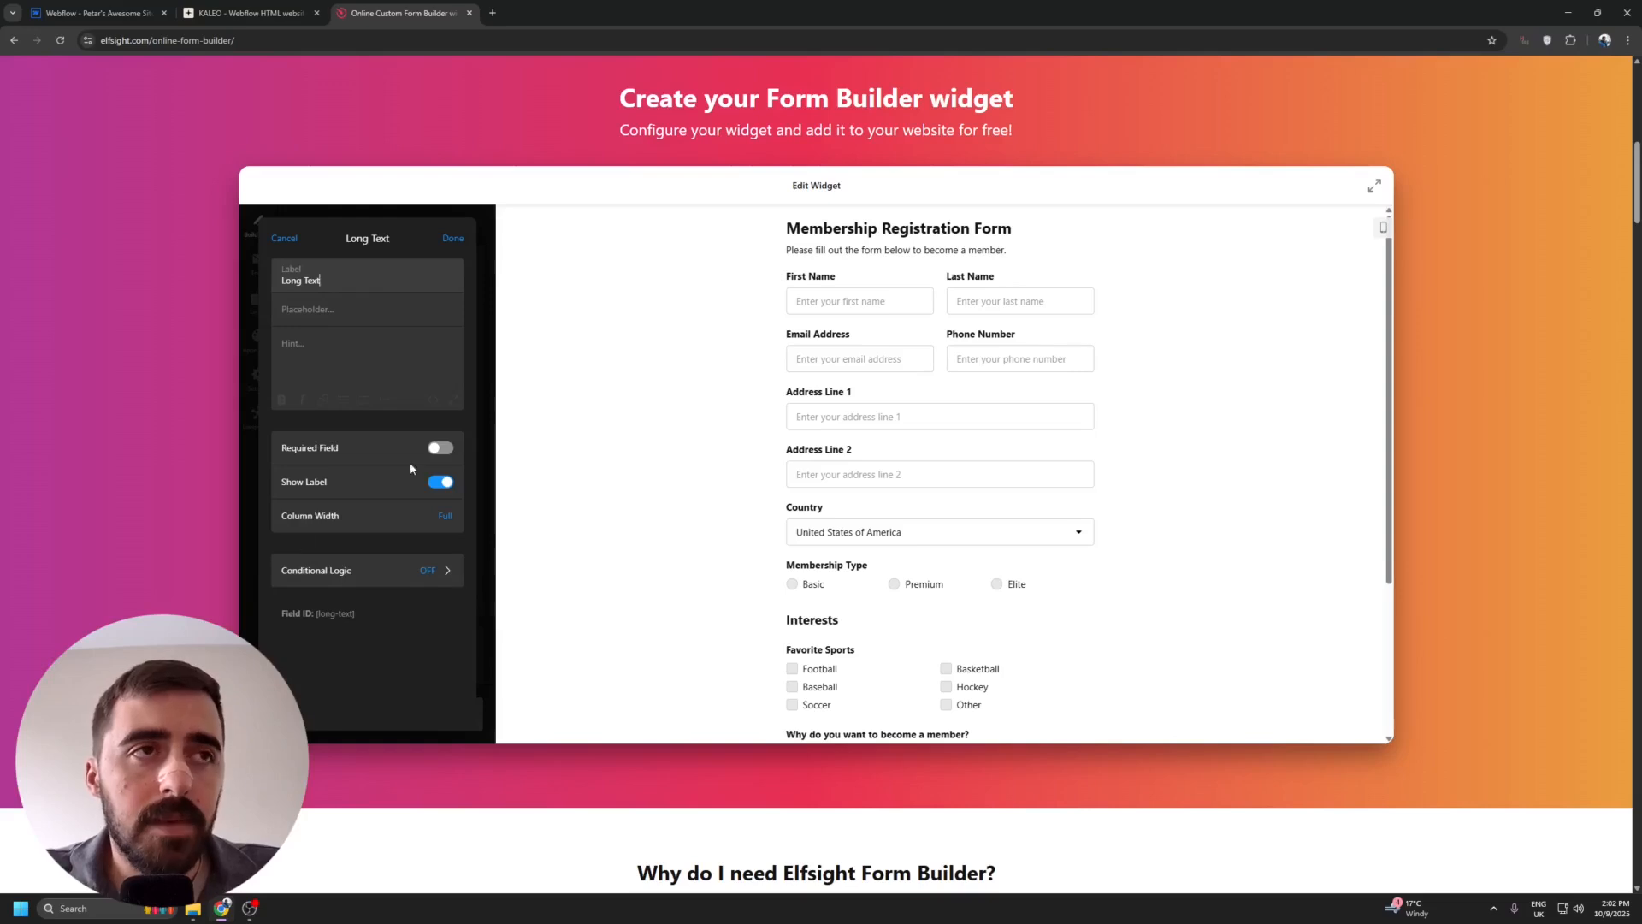
pyautogui.click(453, 239)
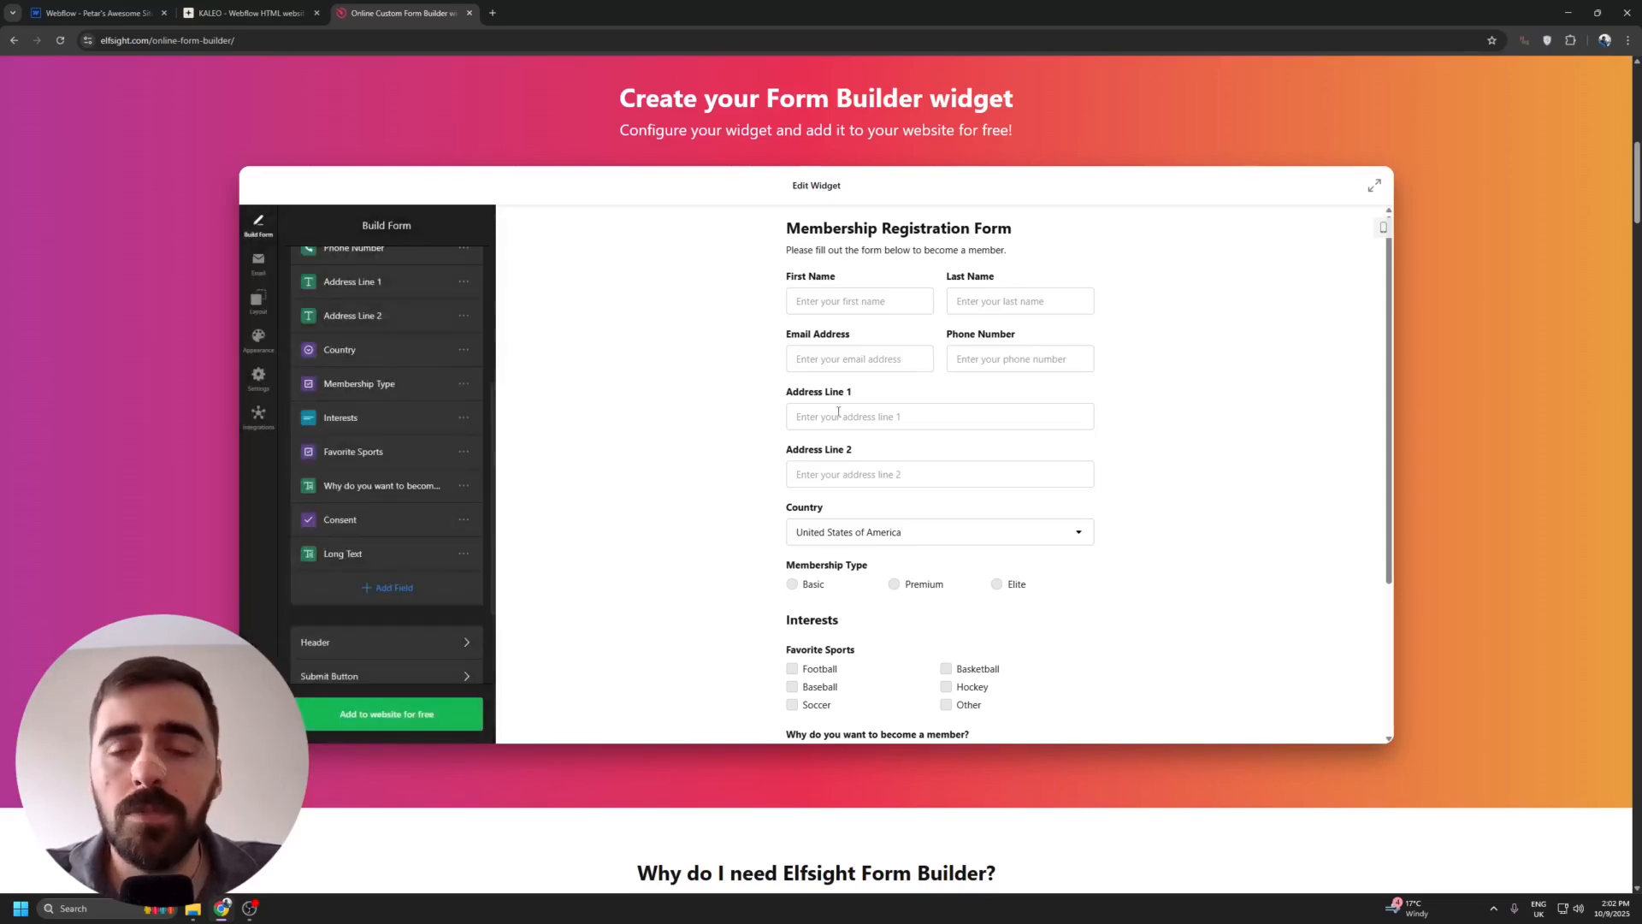
# Examine the Elfsight AI Form Generator's description box and instructions, and leave it without generating a form.
pyautogui.scroll(3, 393, 437)
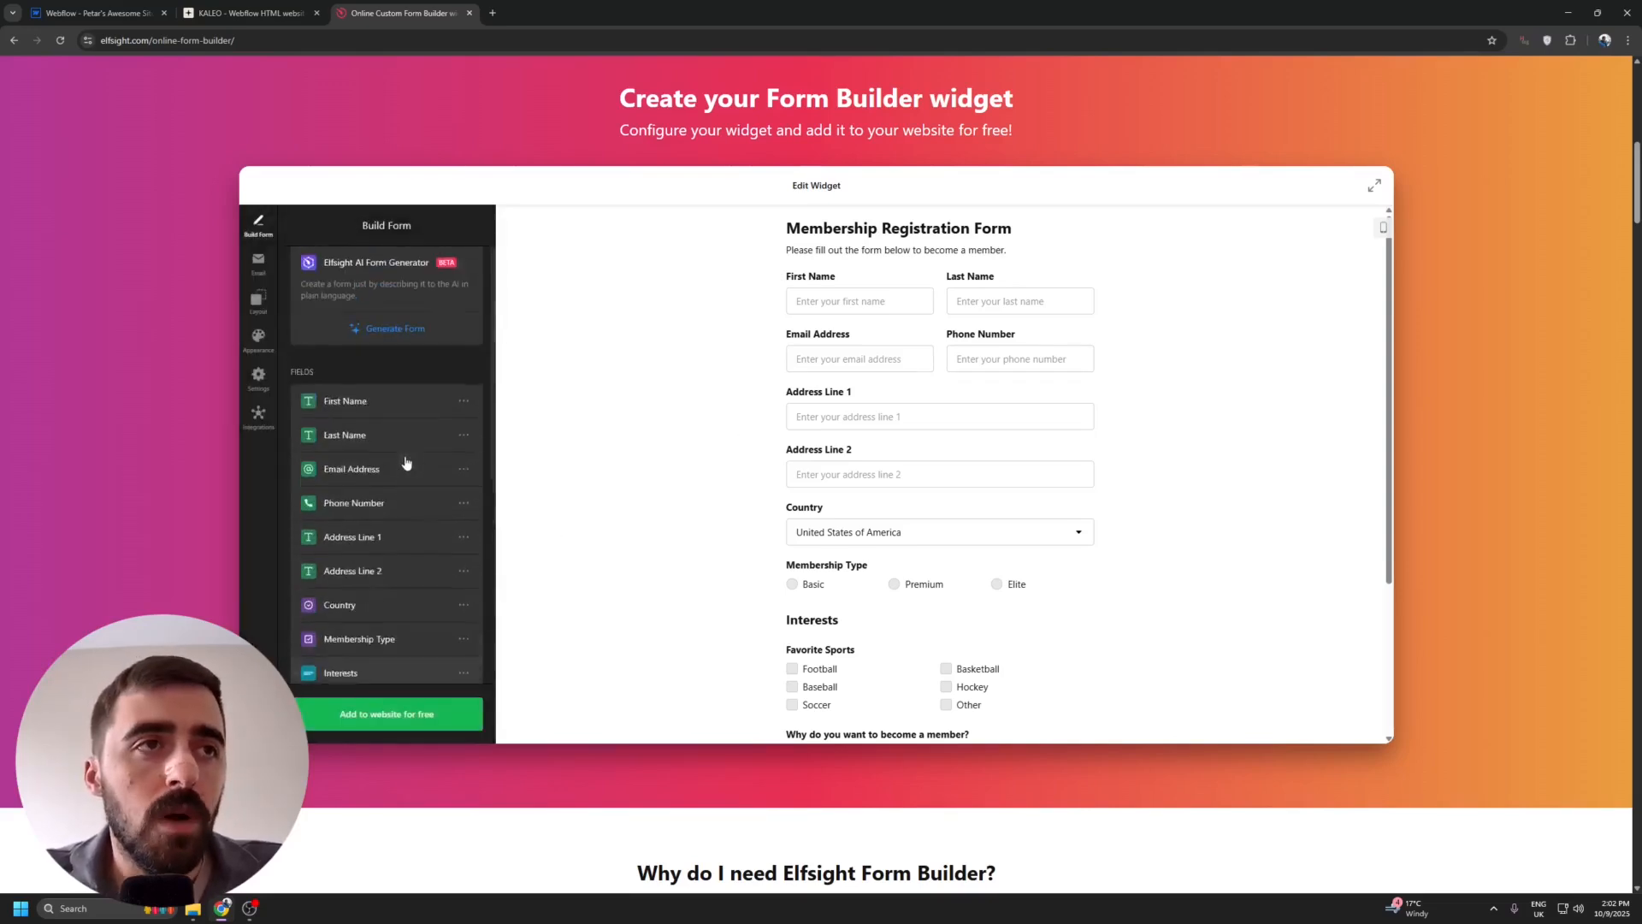
pyautogui.moveTo(326, 267); pyautogui.dragTo(415, 270)
pyautogui.click(408, 267)
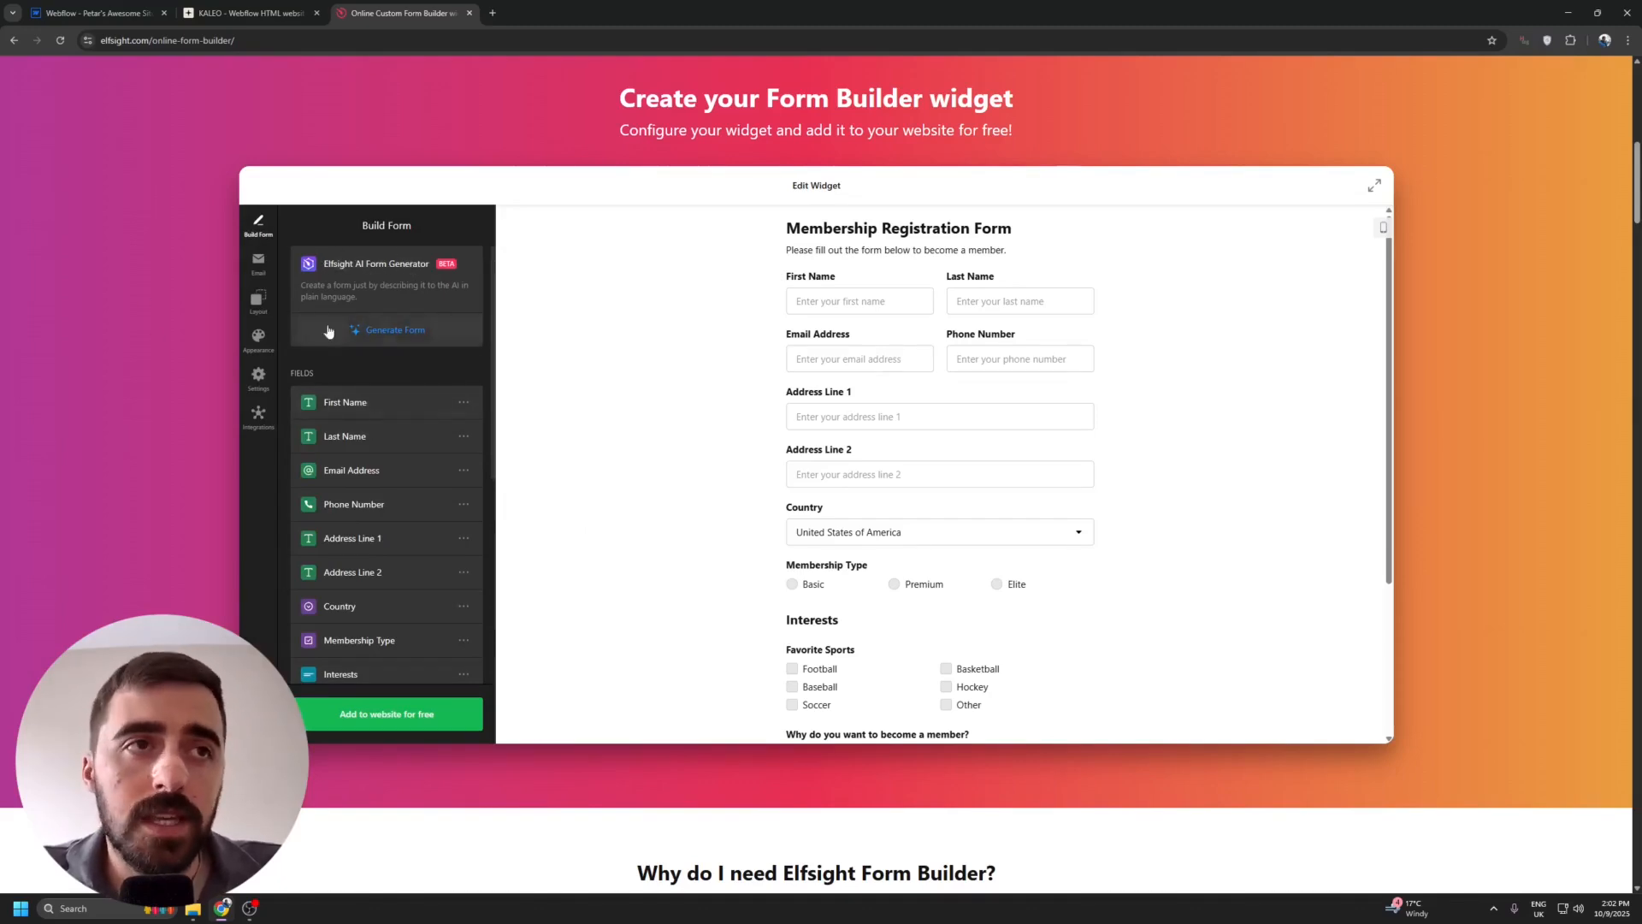
pyautogui.click(442, 332)
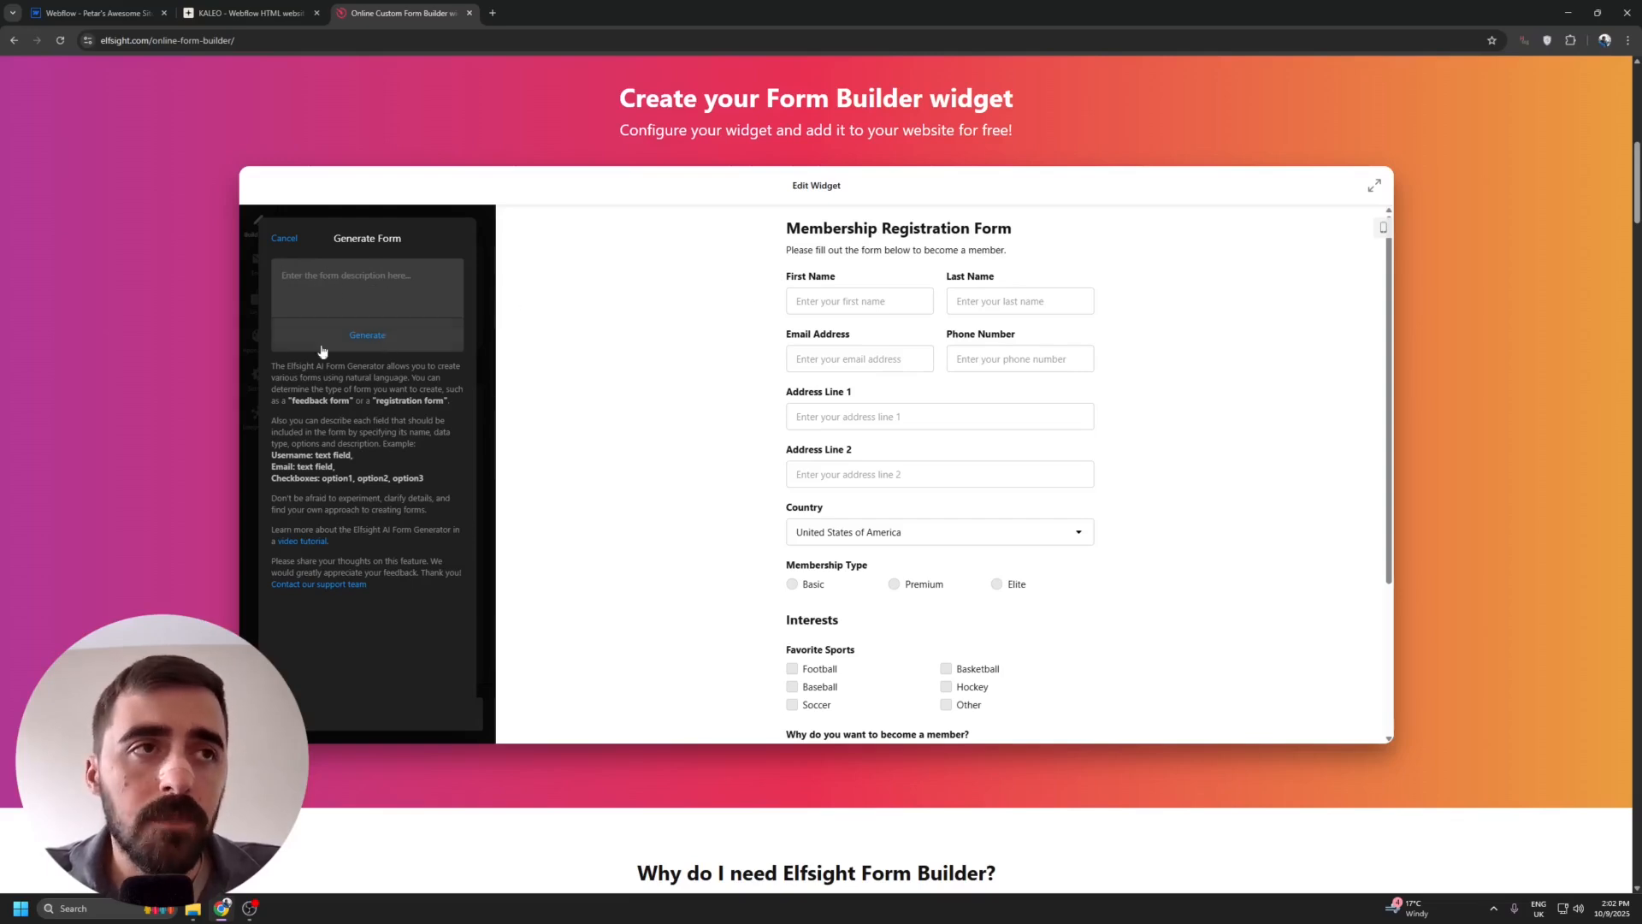
pyautogui.moveTo(422, 605); pyautogui.dragTo(275, 369)
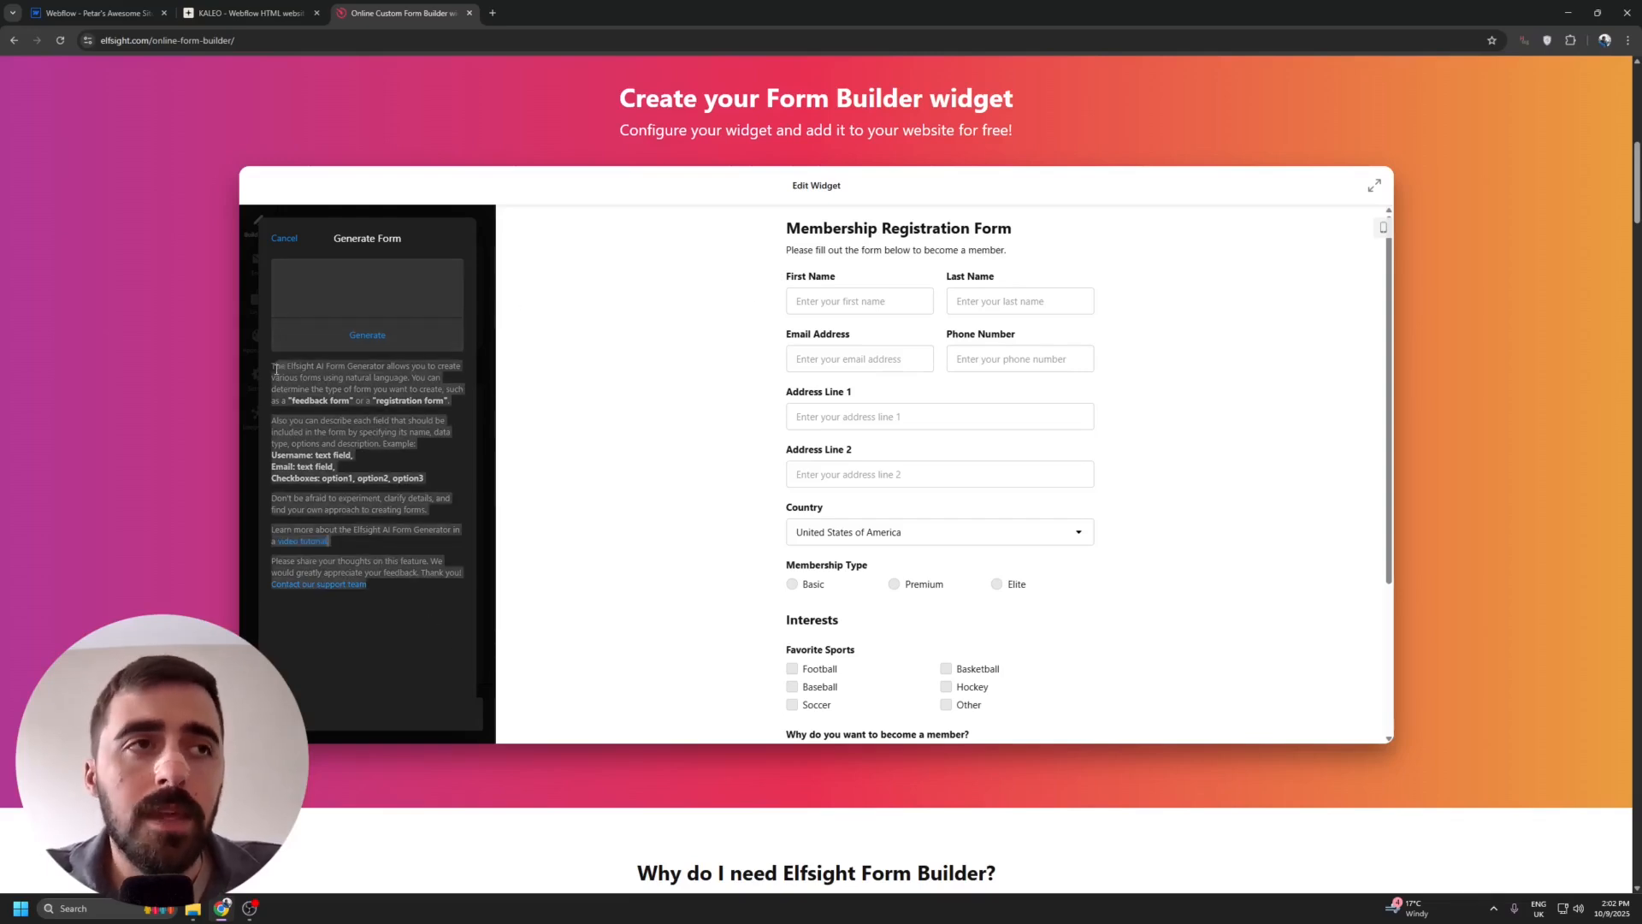
pyautogui.click(429, 587)
pyautogui.click(396, 298)
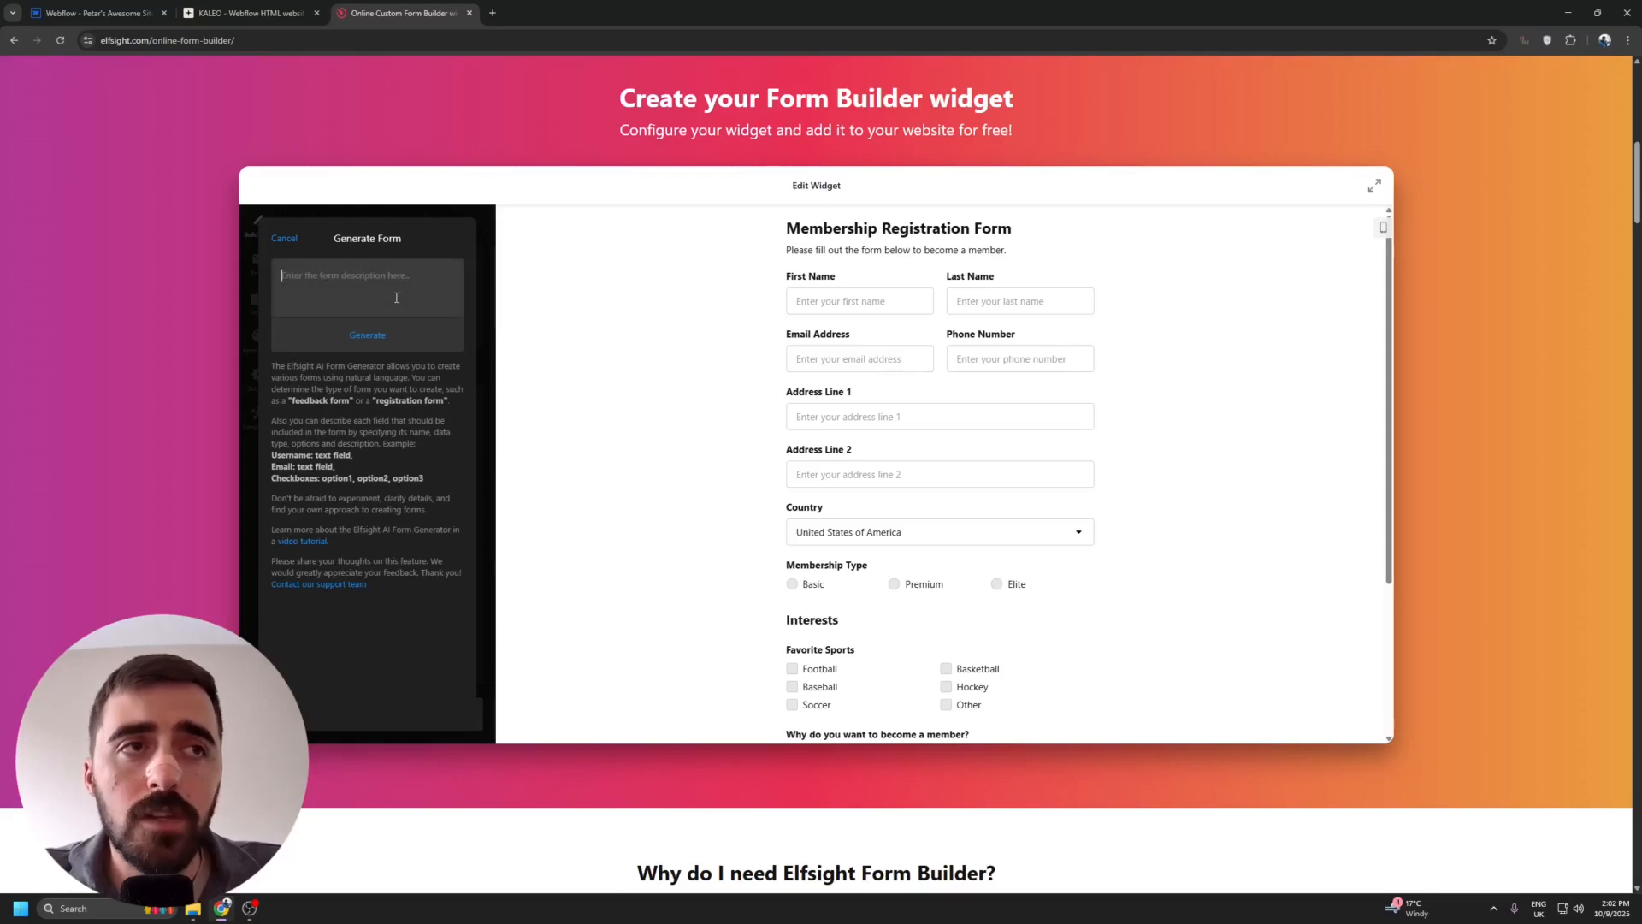
pyautogui.click(284, 239)
# Center-align the form header's title and caption.
pyautogui.scroll(-5, 360, 370)
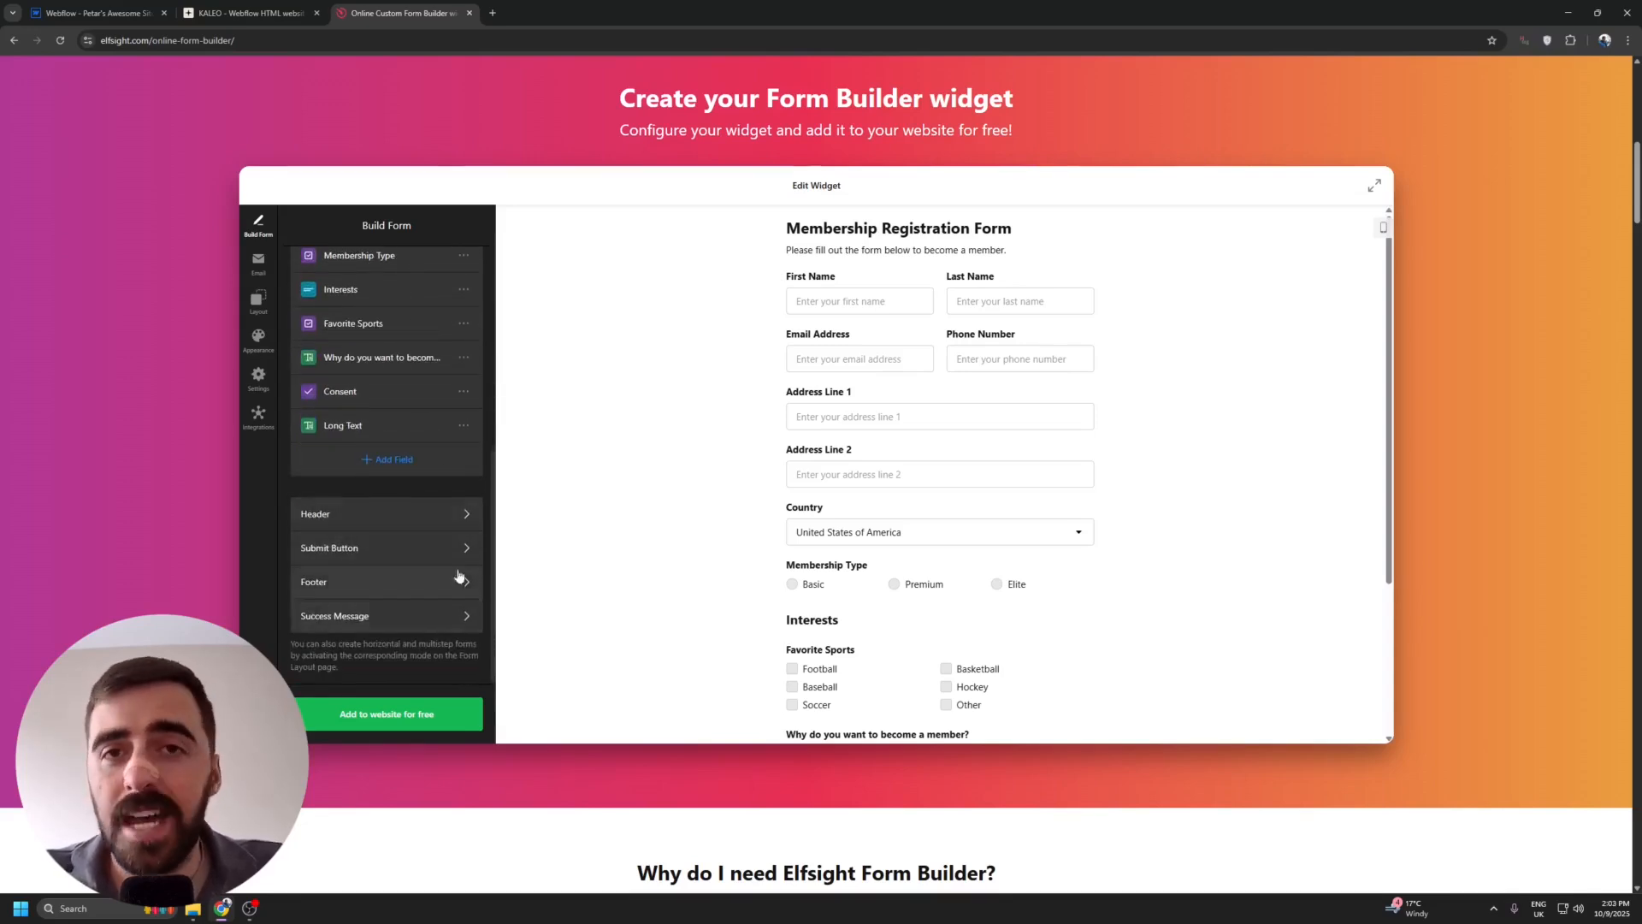
pyautogui.scroll(3, 813, 501)
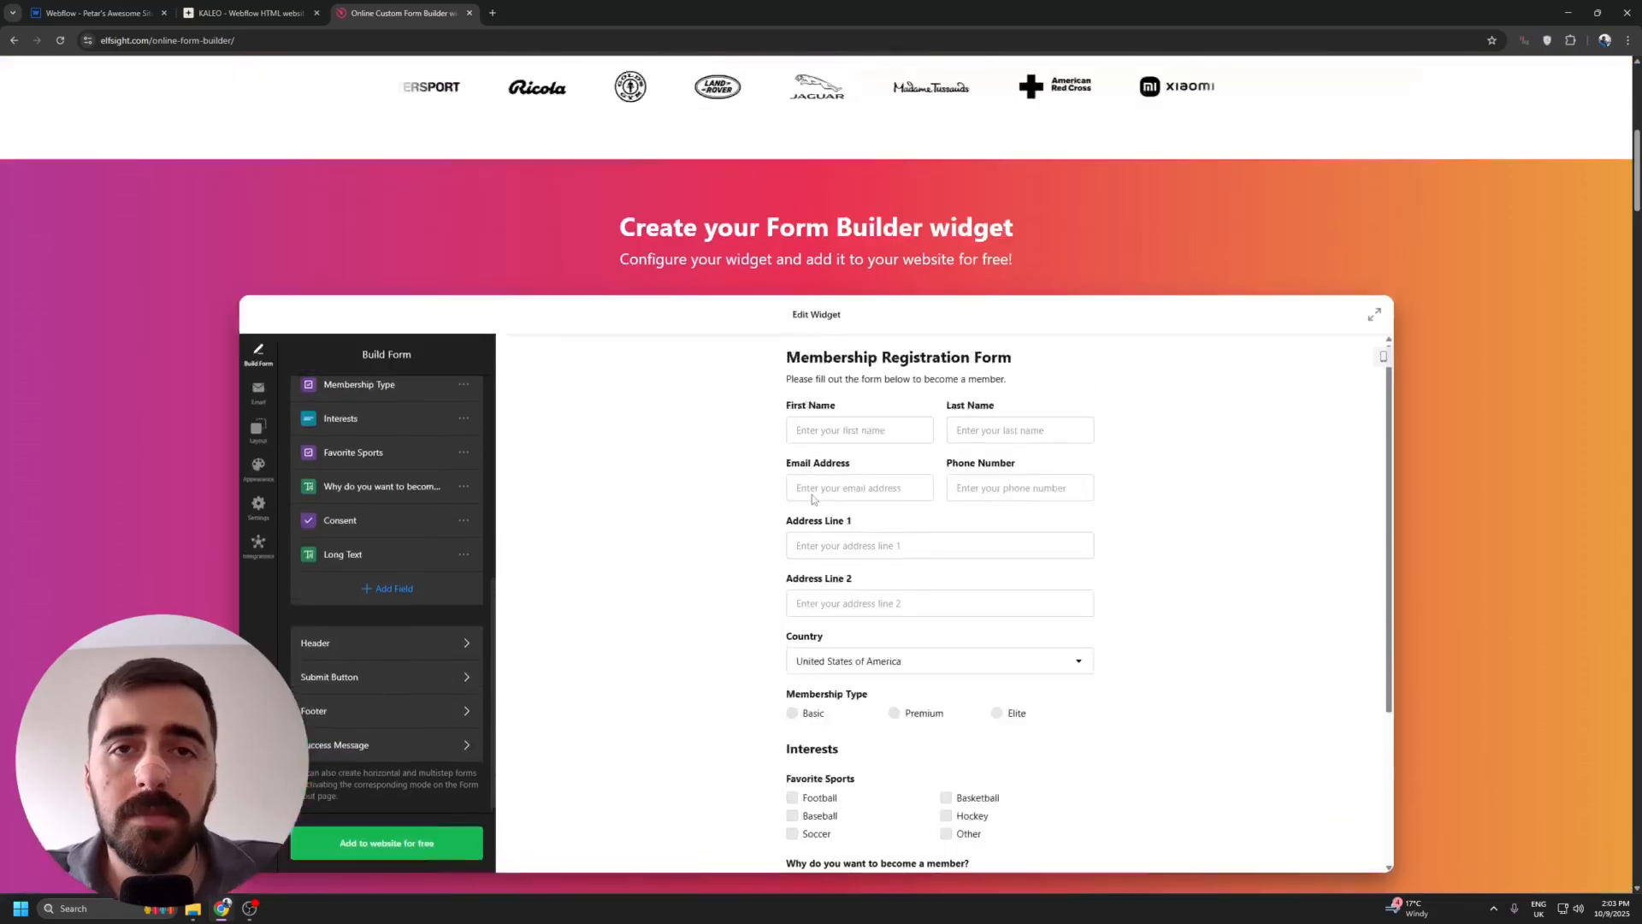
pyautogui.scroll(-2, 1250, 411)
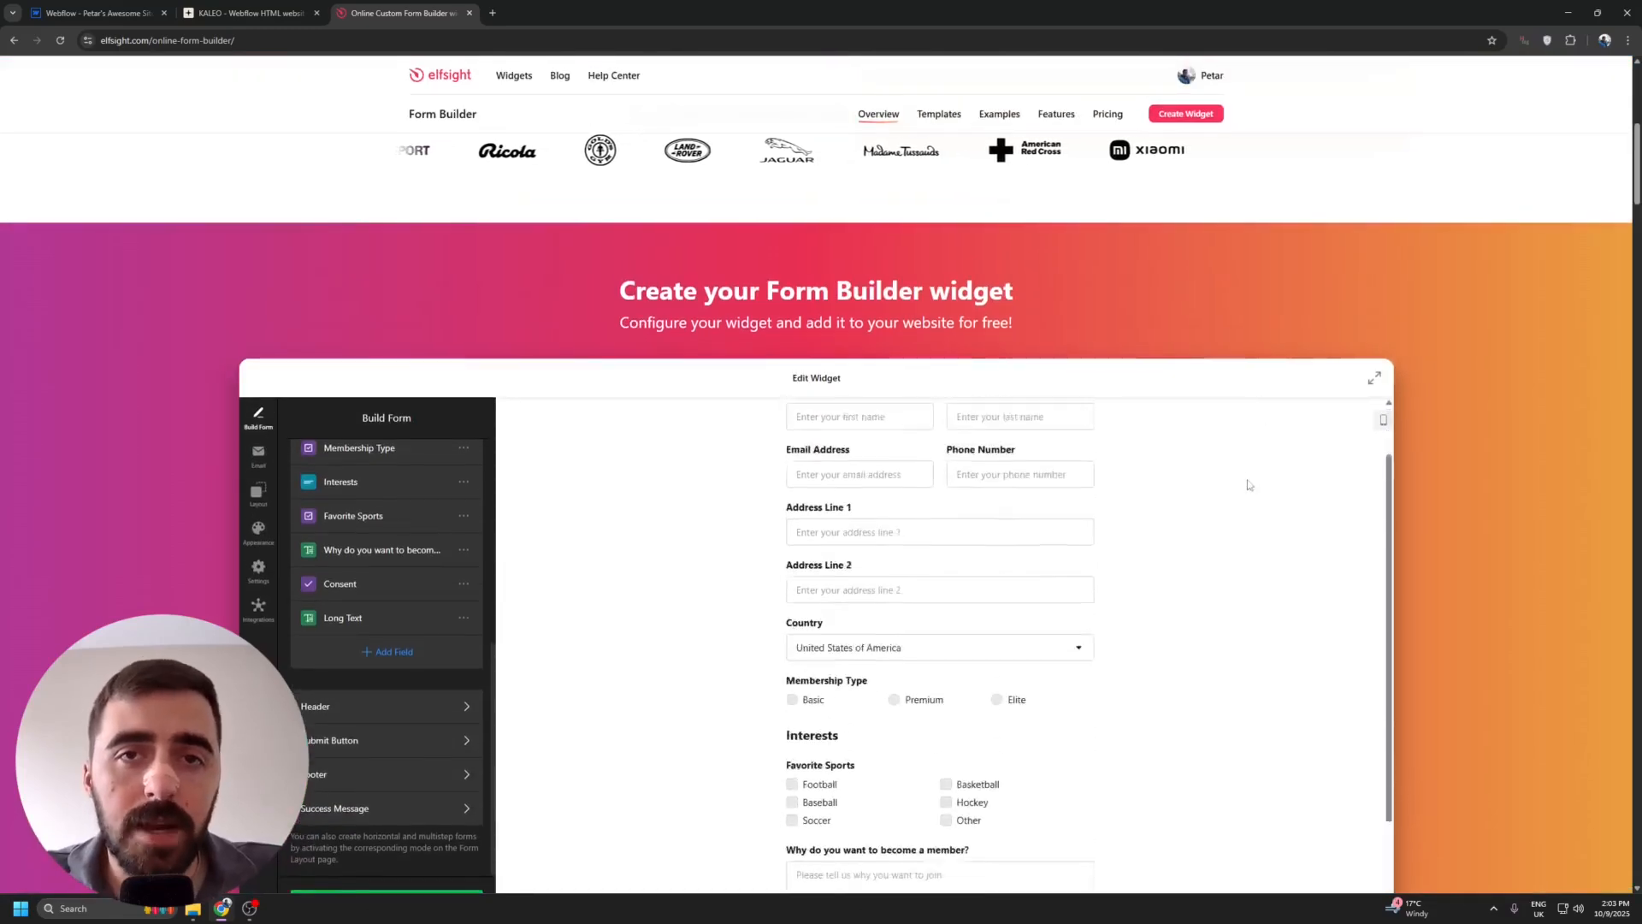
pyautogui.scroll(-3, 1399, 306)
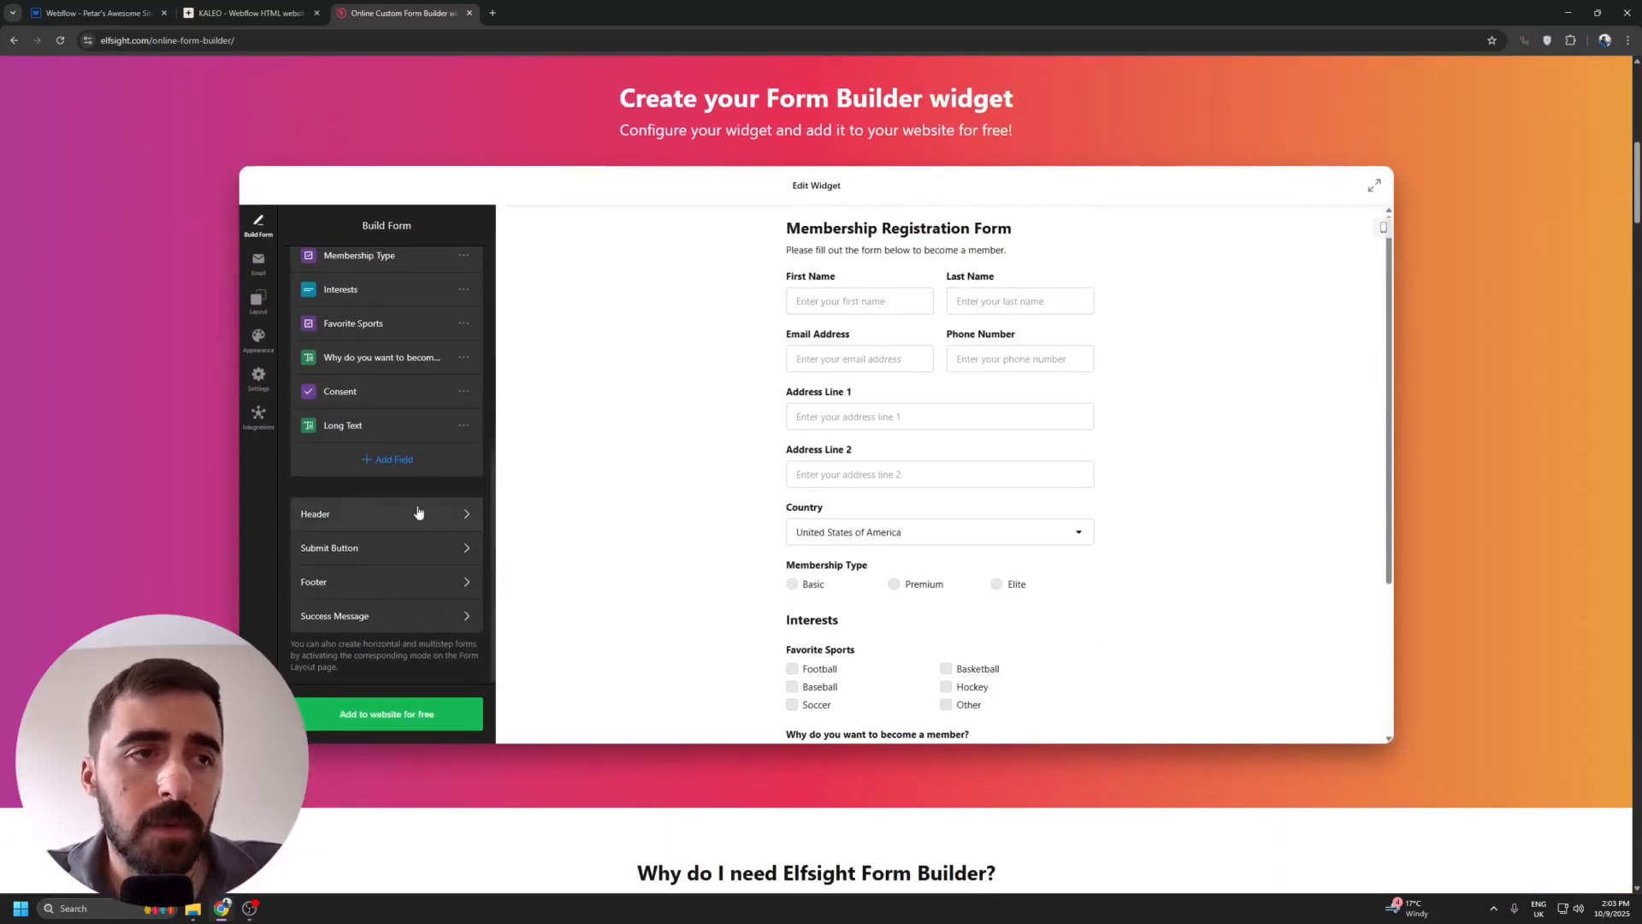
pyautogui.click(432, 526)
pyautogui.moveTo(734, 222); pyautogui.dragTo(1054, 256)
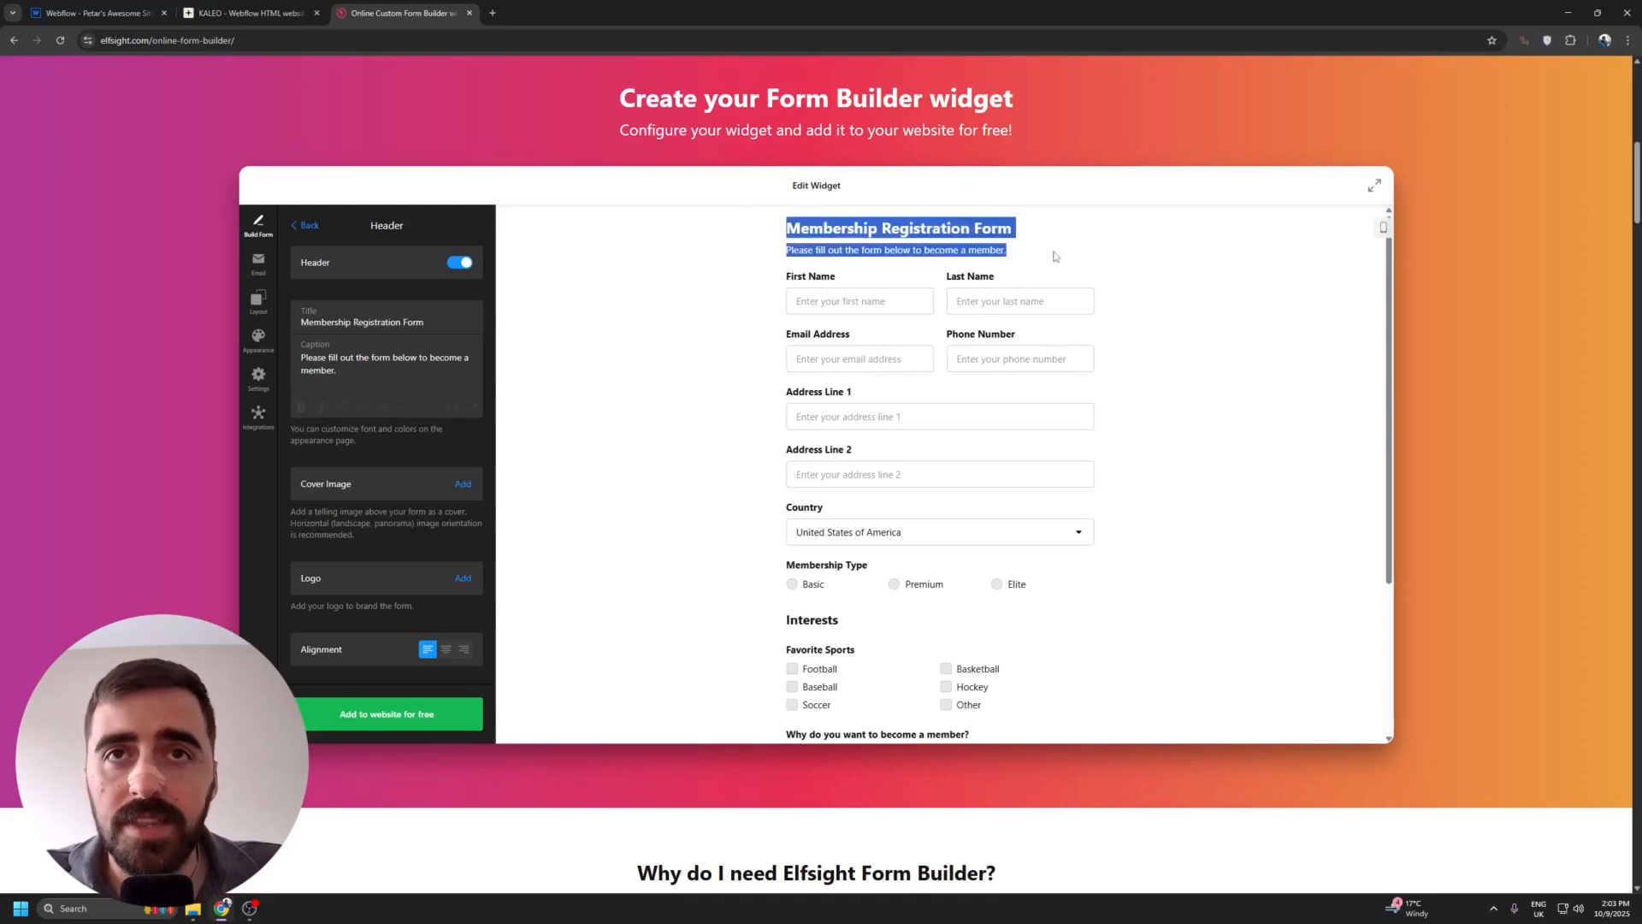
pyautogui.click(313, 359)
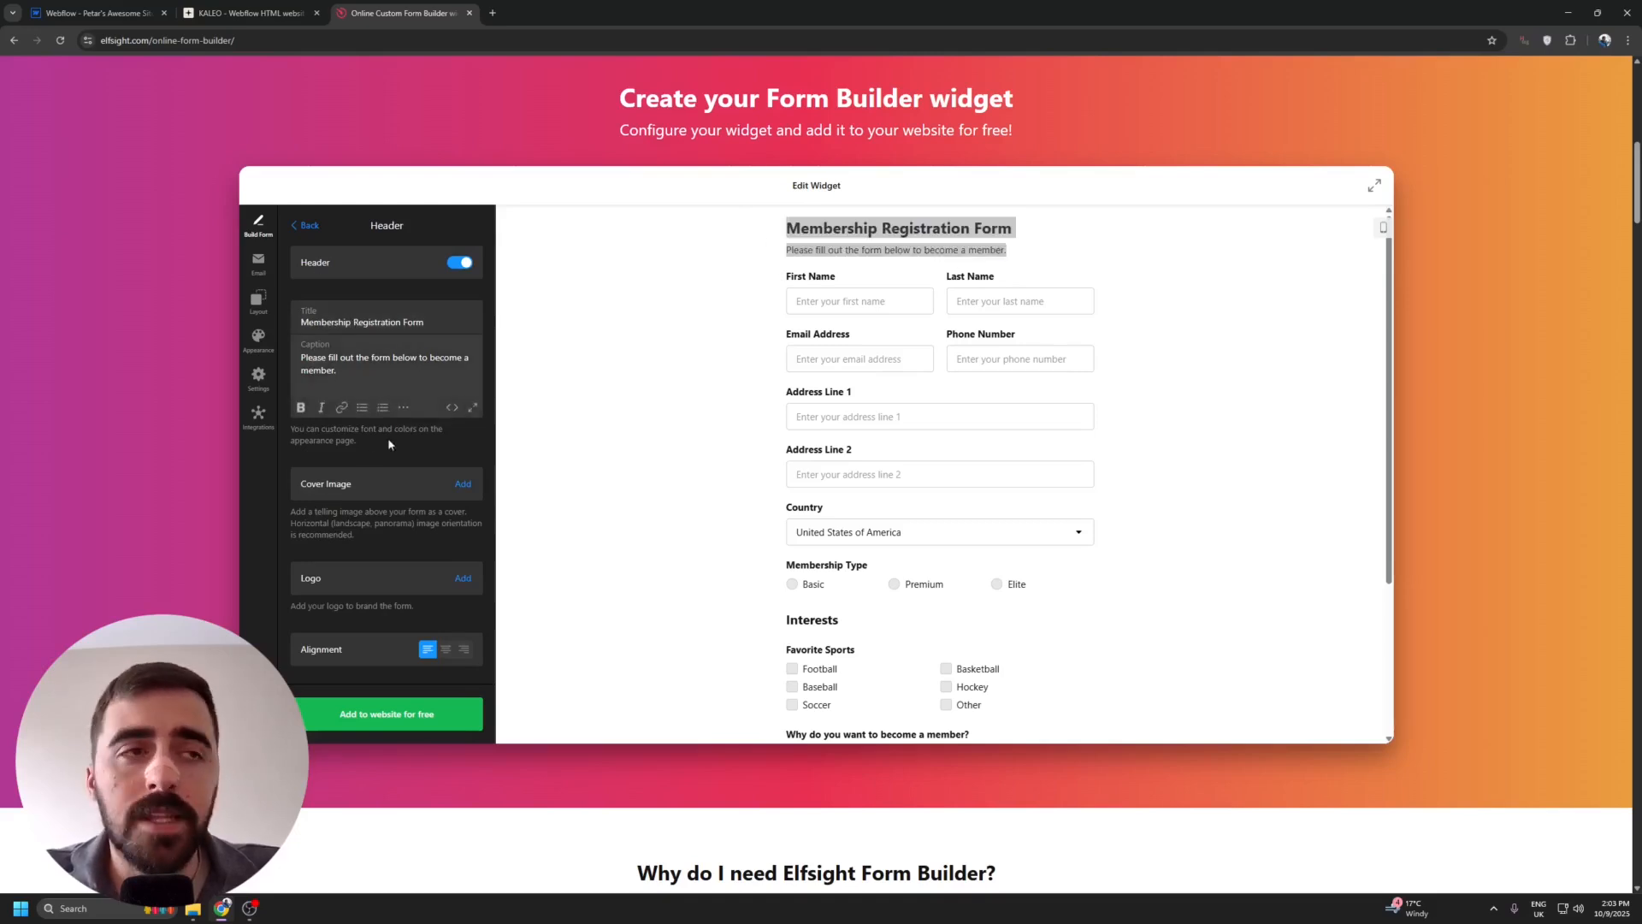
pyautogui.click(446, 650)
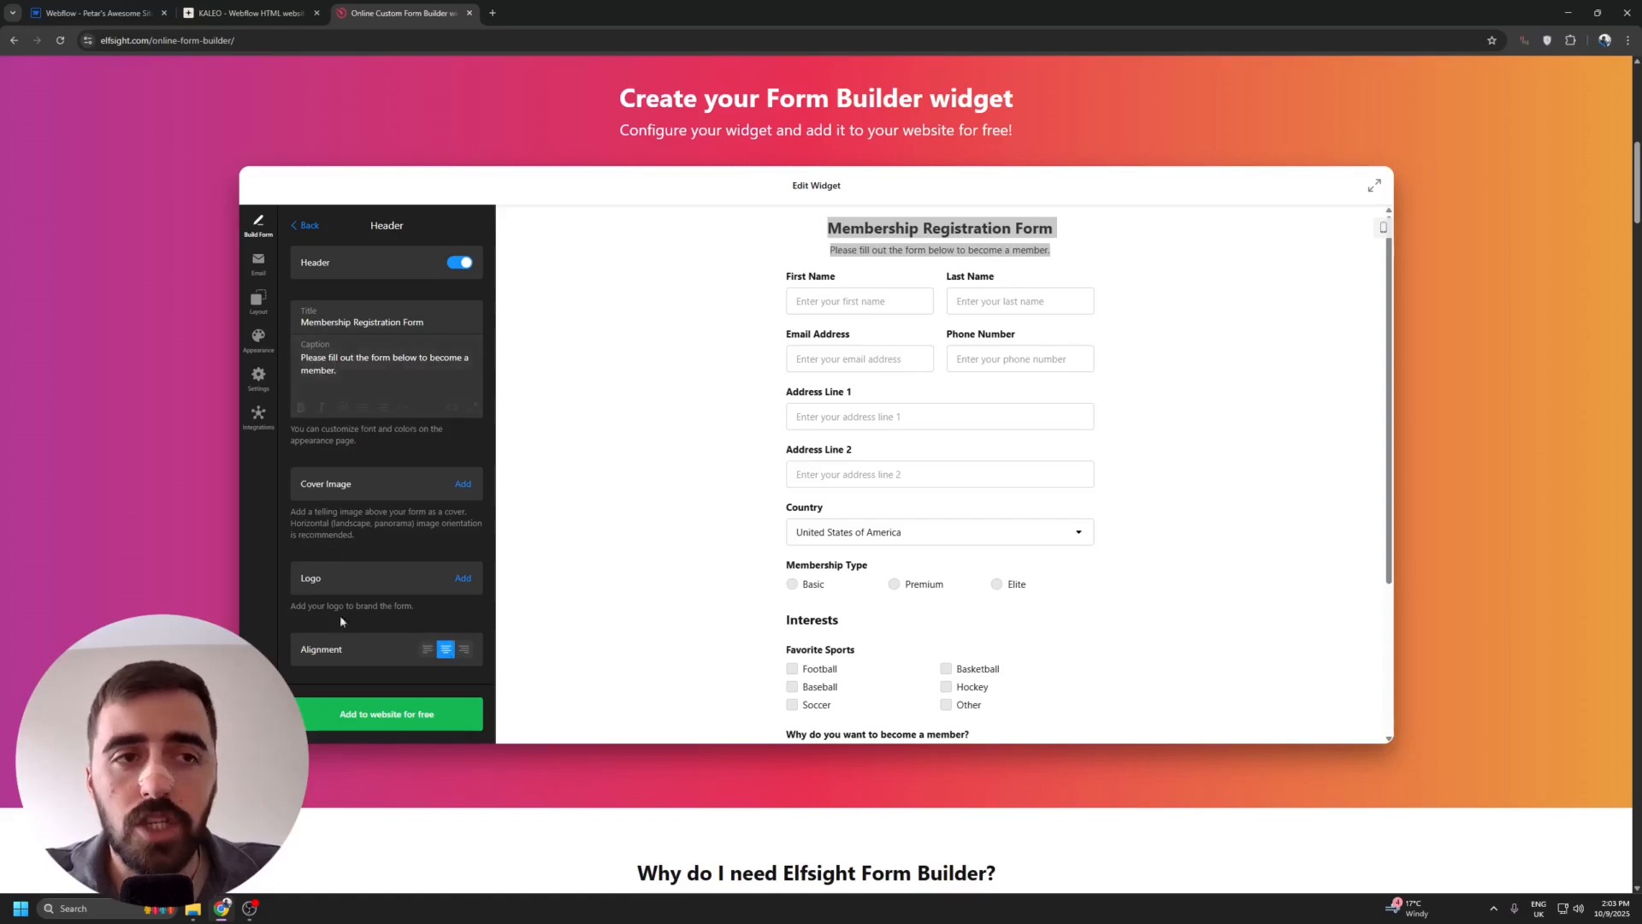
pyautogui.click(835, 268)
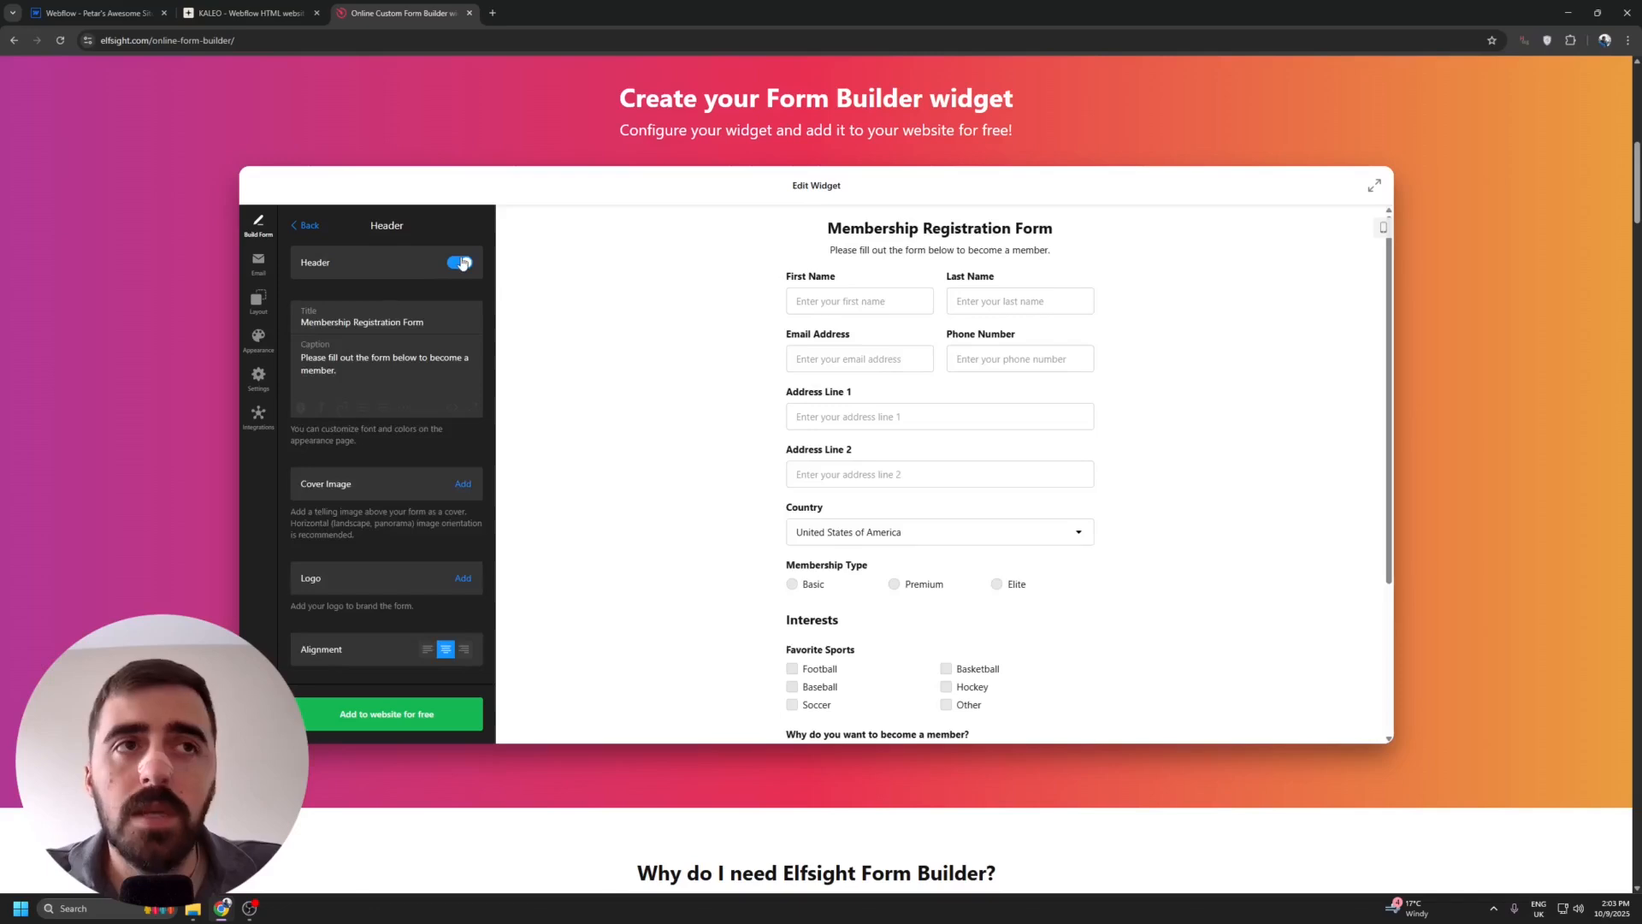
# Turn the form header off and back on, and return to the Build Form settings.
pyautogui.click(461, 263)
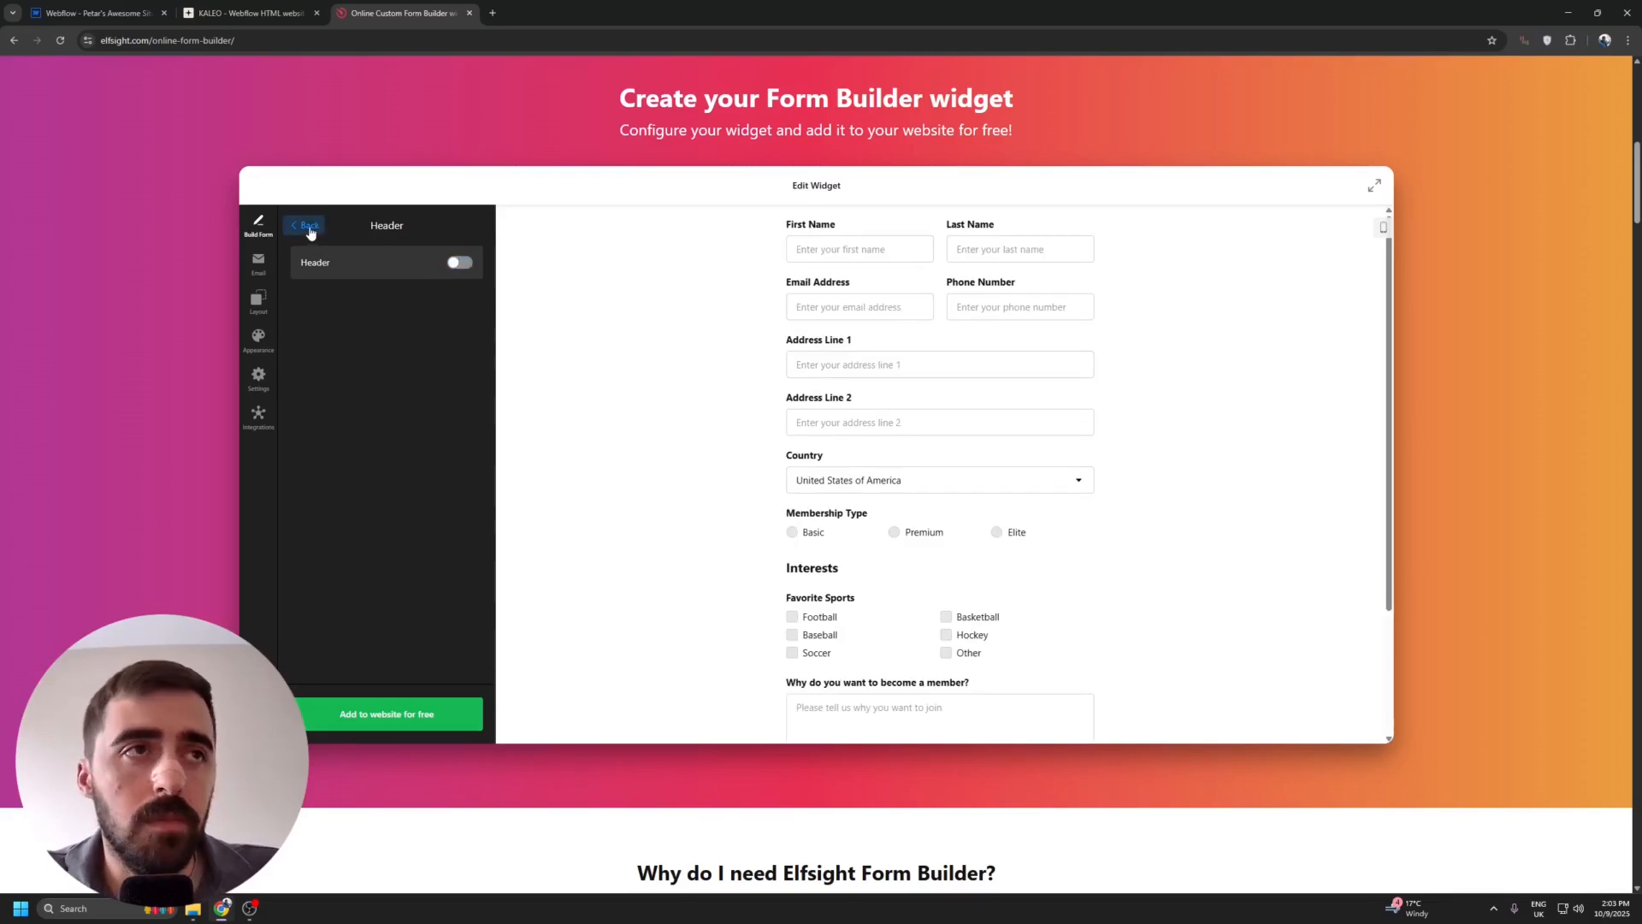
pyautogui.click(471, 263)
pyautogui.click(305, 225)
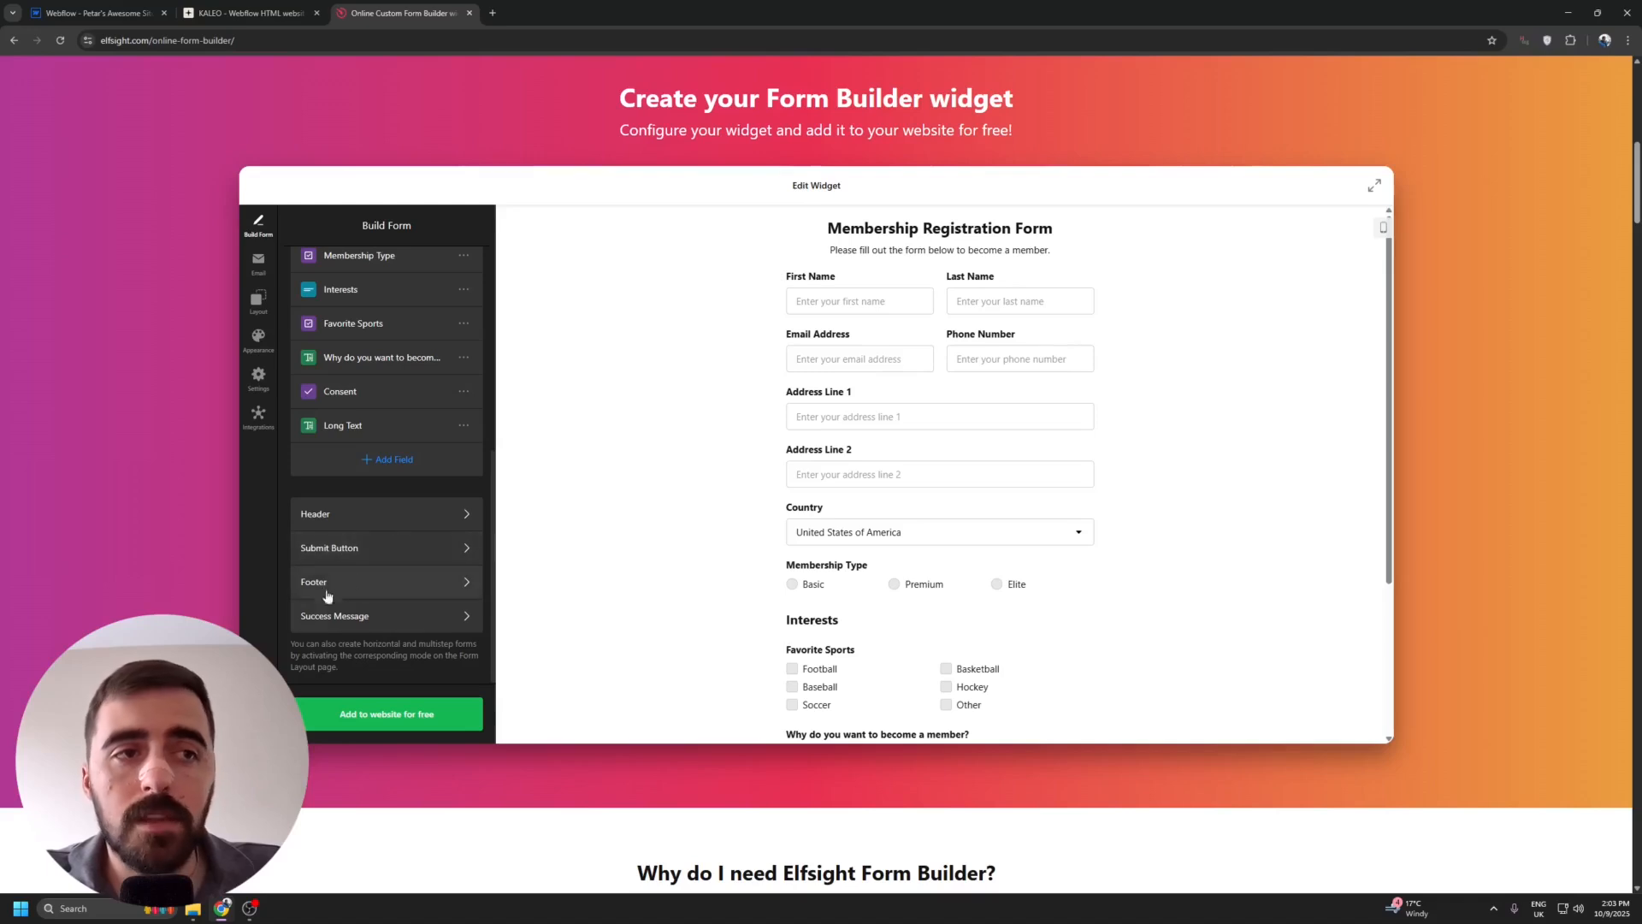
# Check the form's submit button settings and return to the start of the Build Form field list.
pyautogui.click(456, 548)
pyautogui.click(429, 317)
pyautogui.click(299, 226)
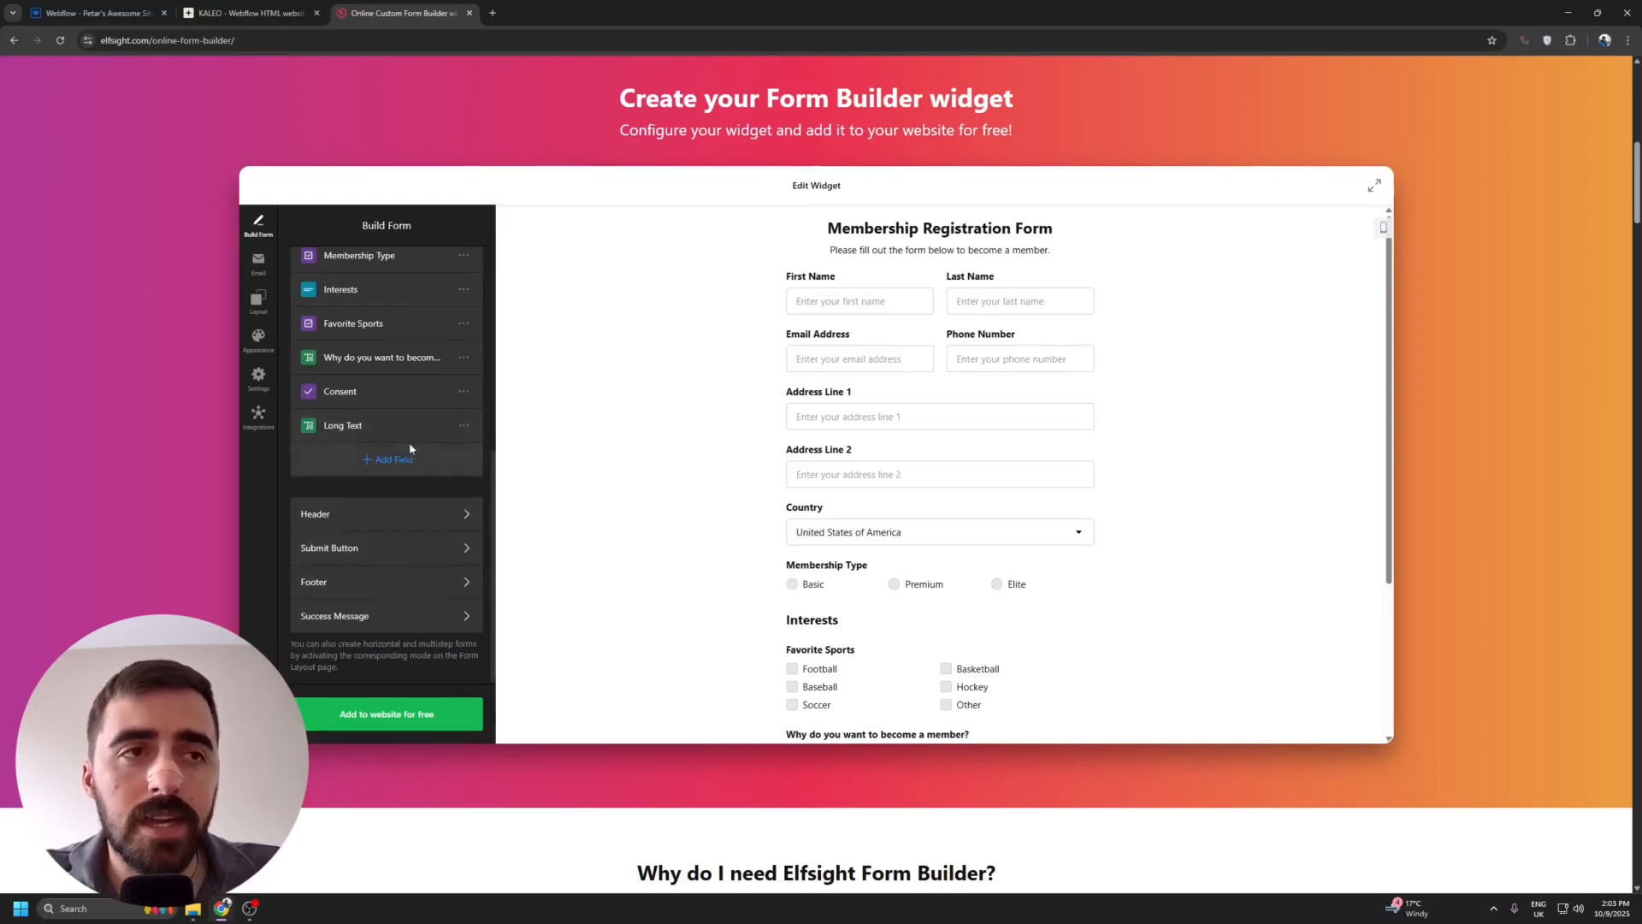
pyautogui.scroll(2, 411, 454)
pyautogui.scroll(3, 366, 479)
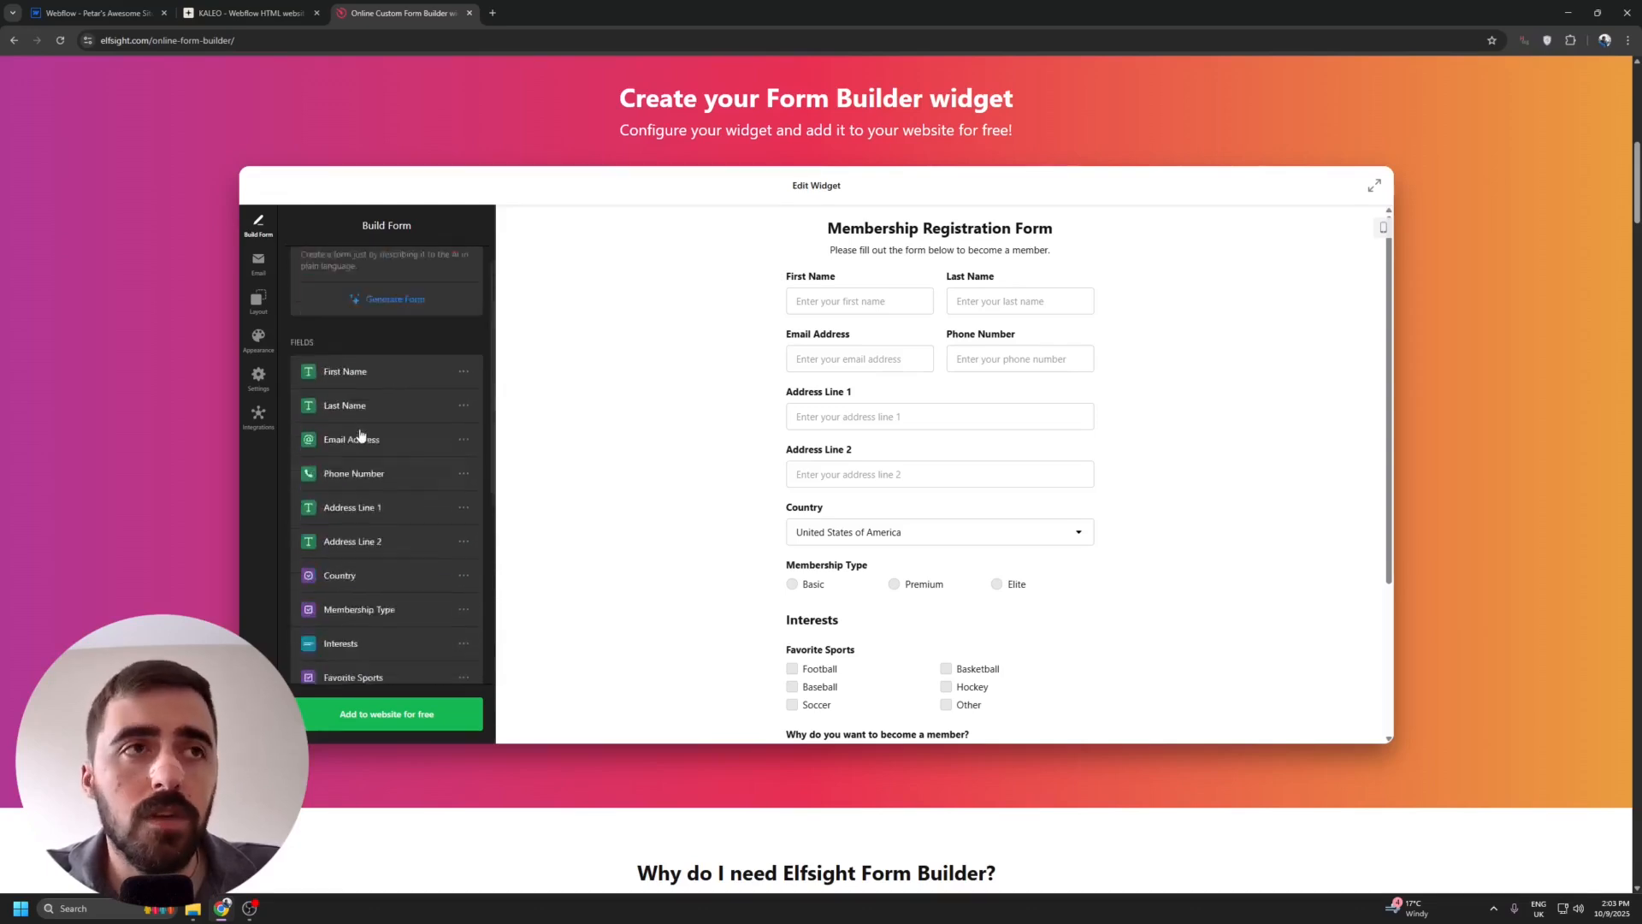
# Review the widget's Email, Layout, Appearance, Settings and Integrations options in turn.
pyautogui.click(257, 261)
pyautogui.click(258, 299)
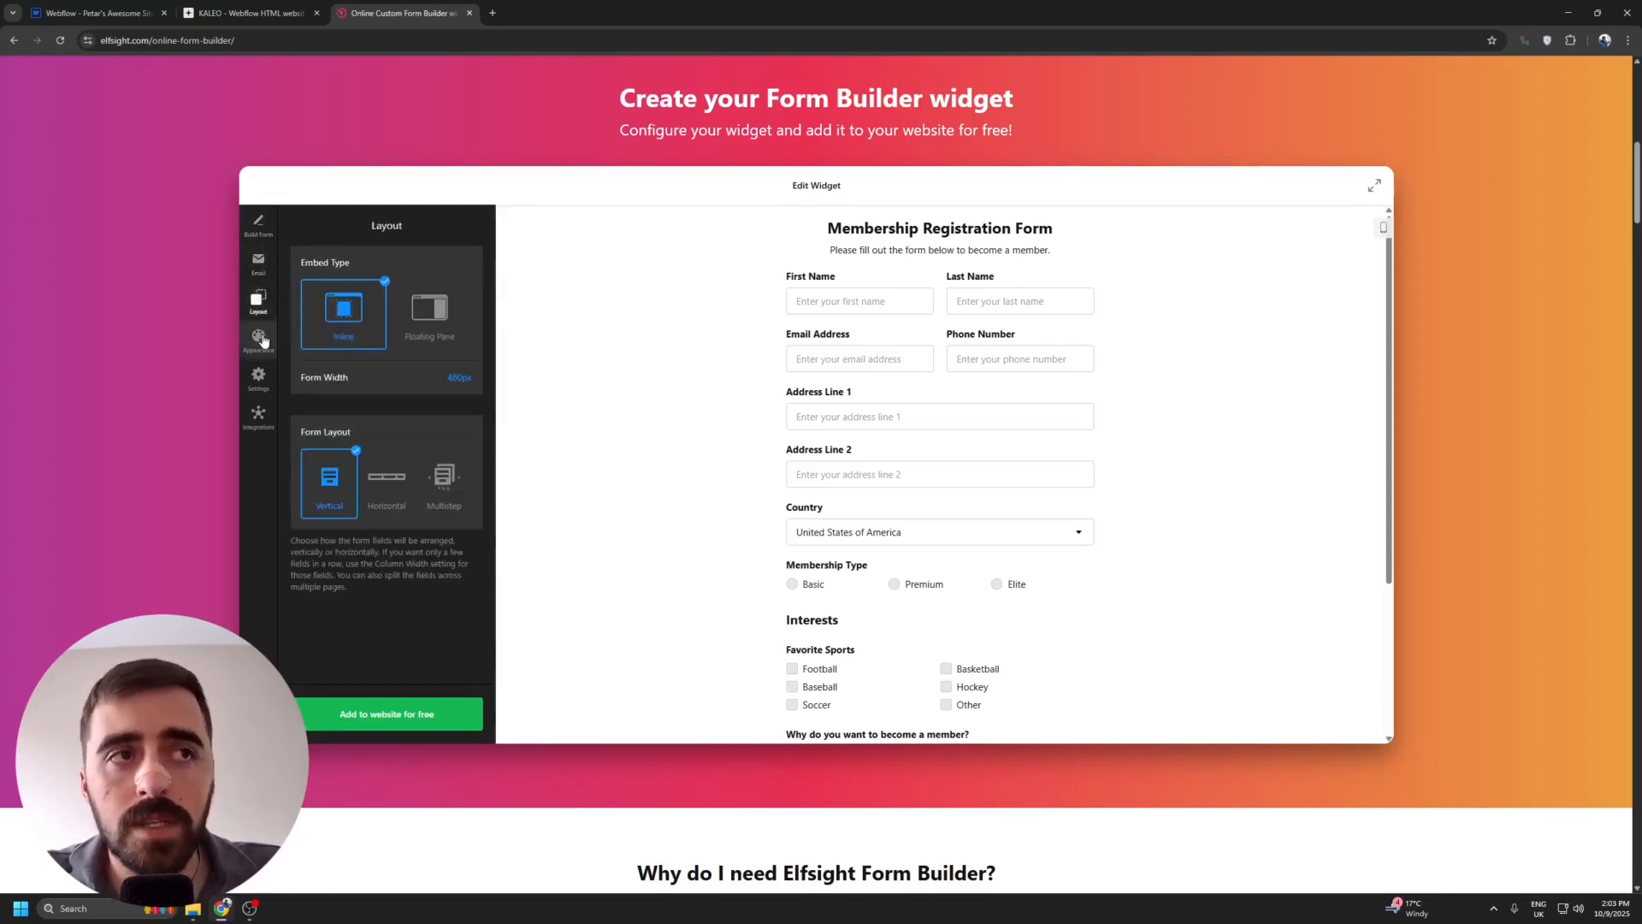
pyautogui.click(258, 338)
pyautogui.click(262, 378)
pyautogui.click(259, 416)
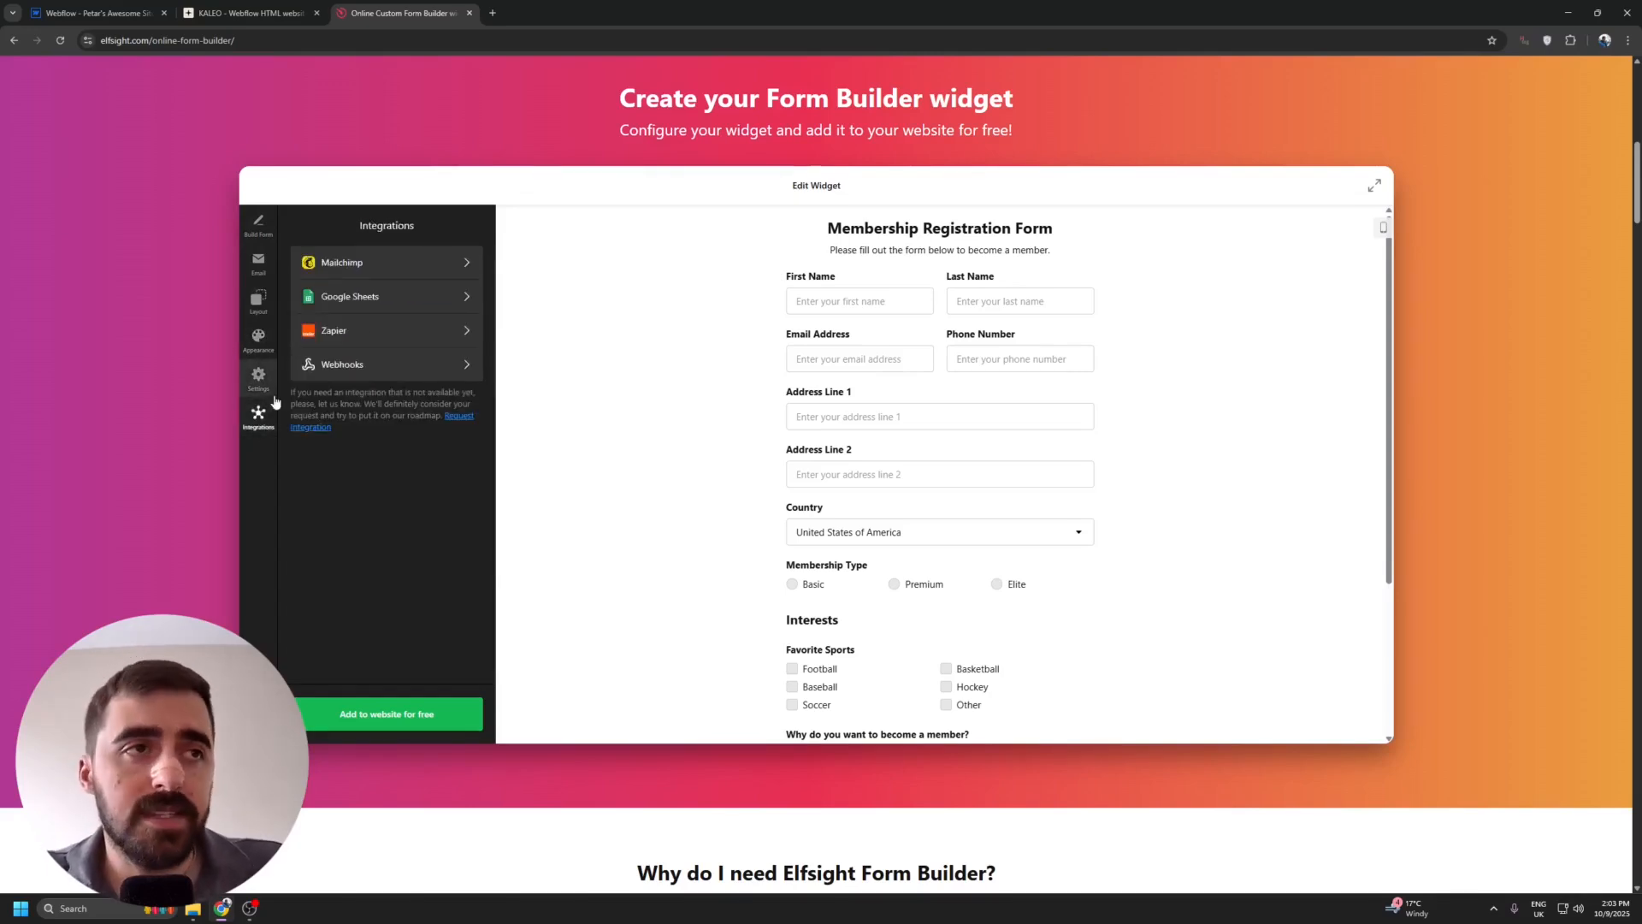
# Set the form's appearance to the Dark color scheme with the bright green accent color.
pyautogui.click(259, 338)
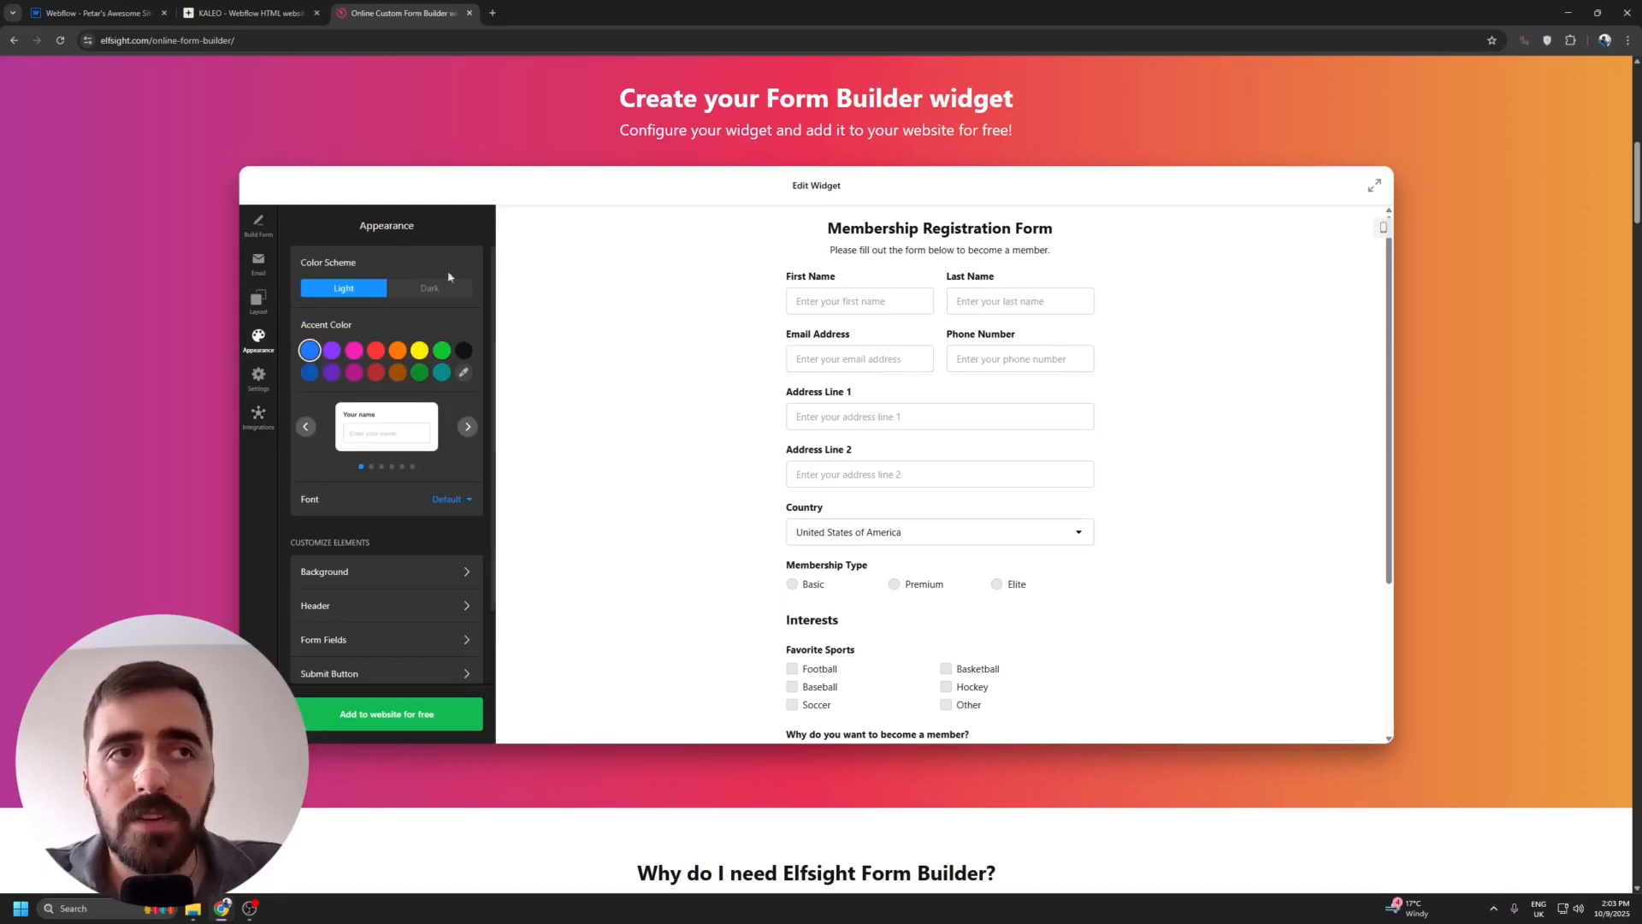
pyautogui.click(389, 295)
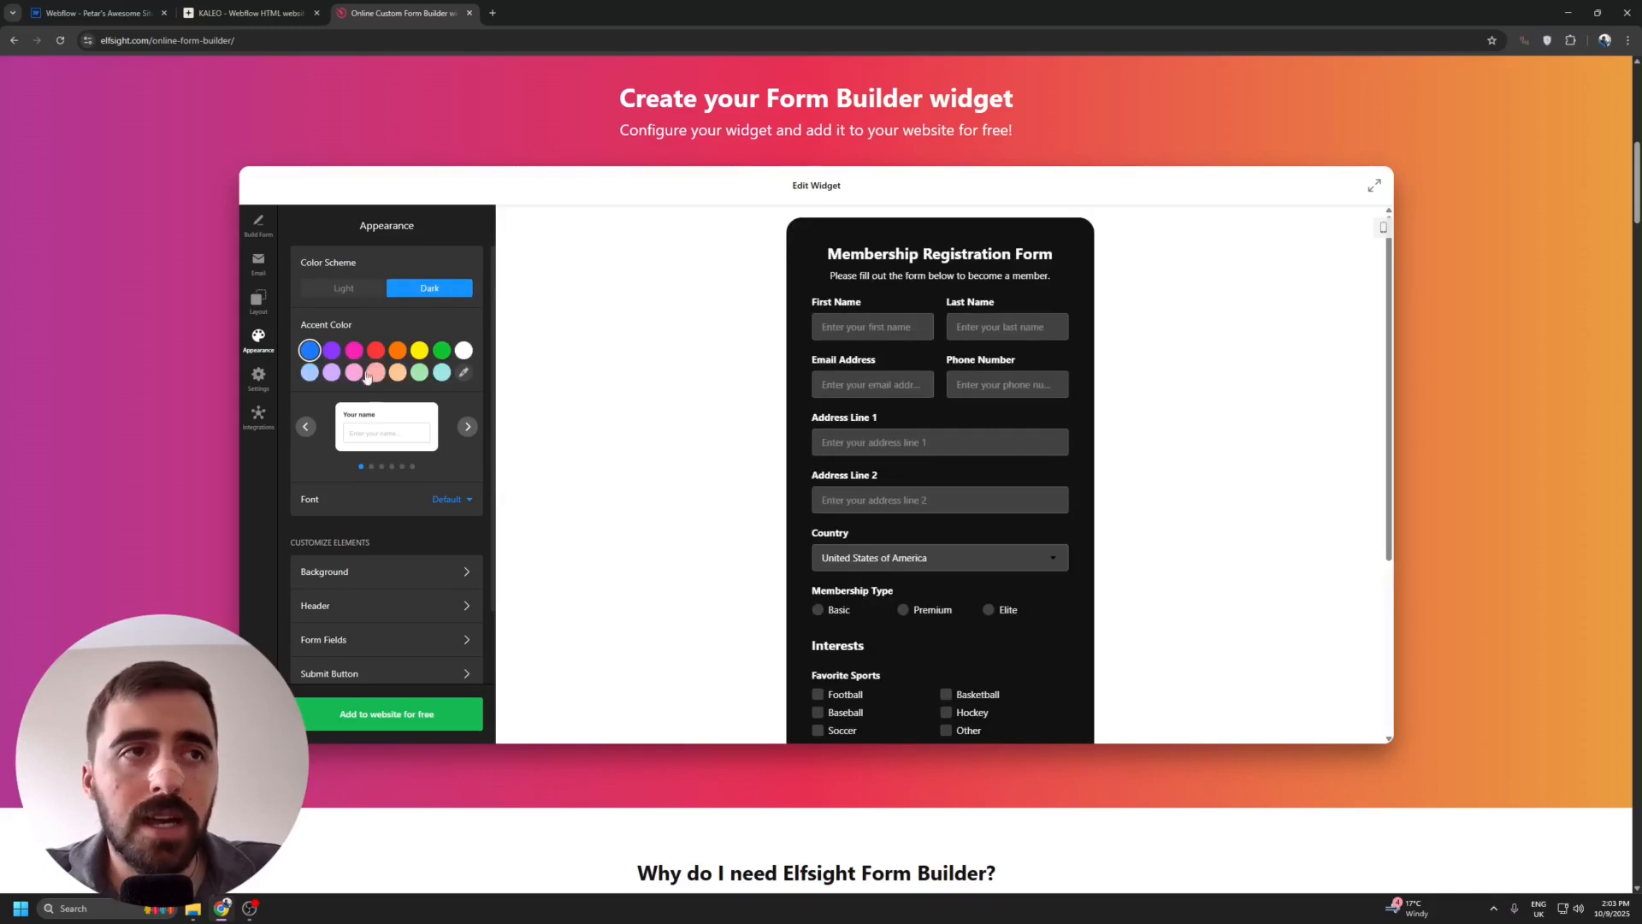
pyautogui.scroll(-3, 910, 429)
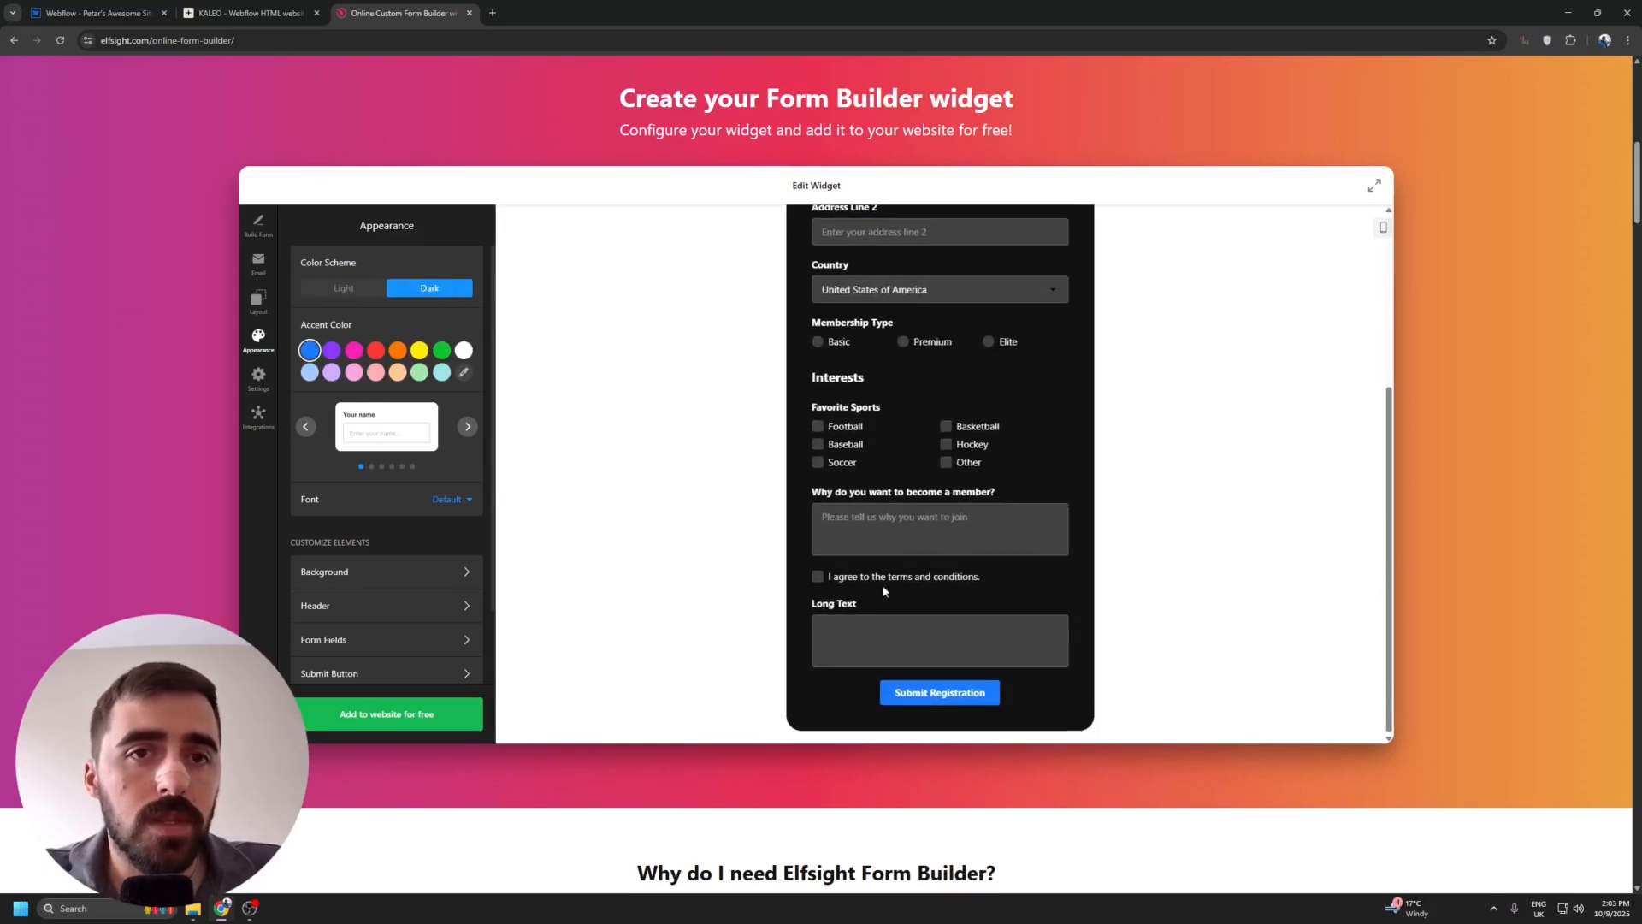
pyautogui.click(442, 349)
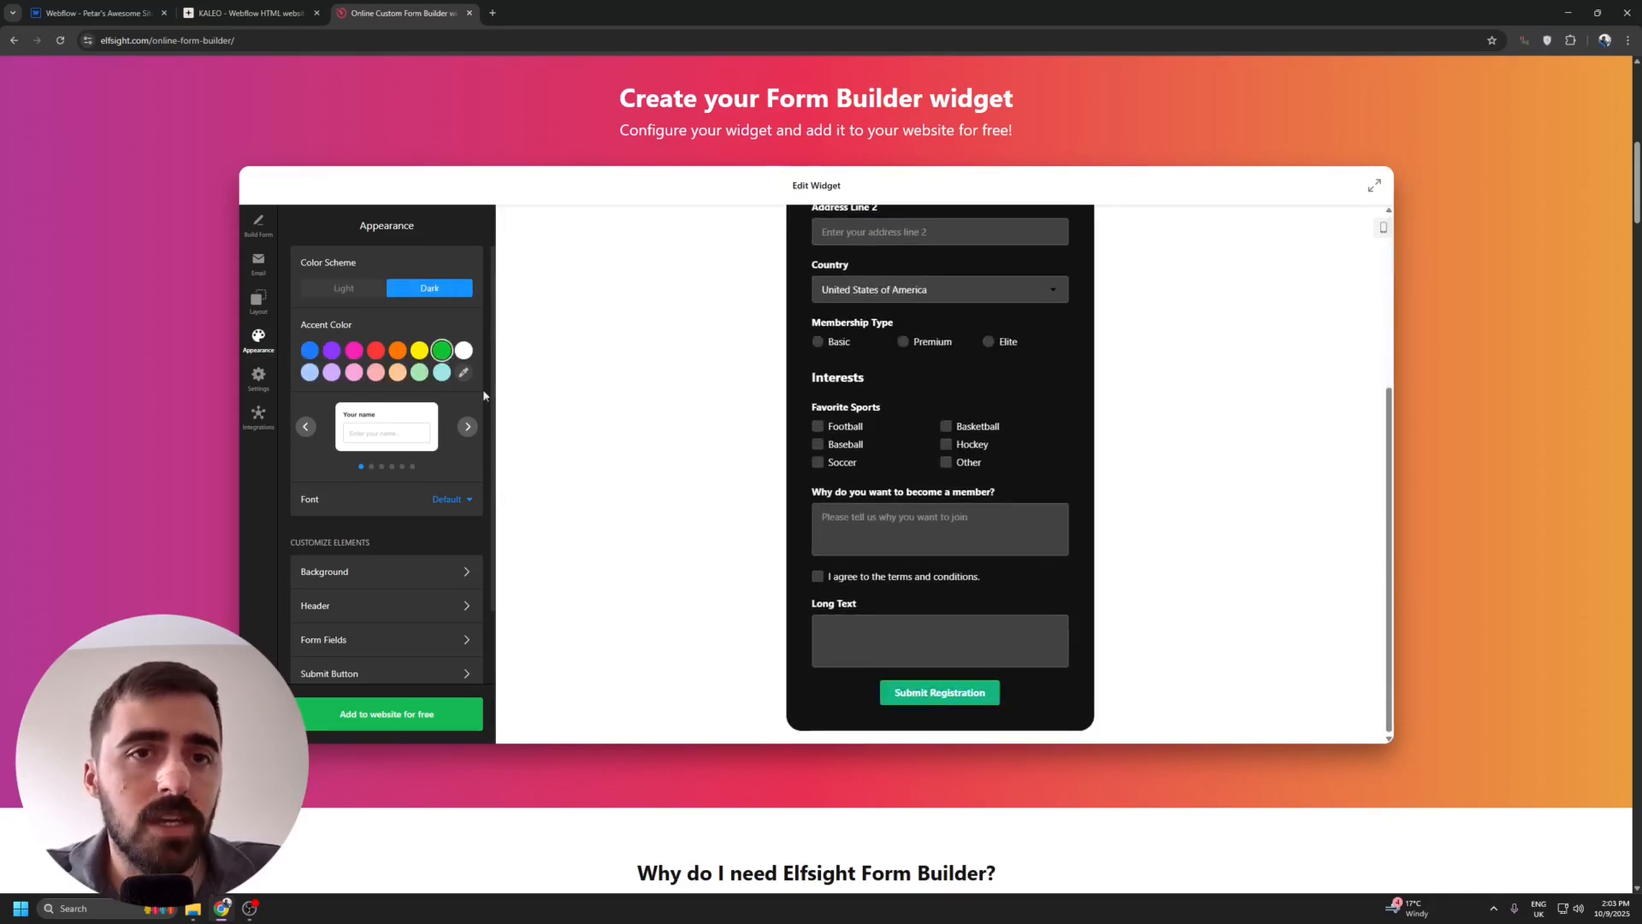
# Change the form's field style to the second preset, with labels inside the input boxes.
pyautogui.scroll(-1, 916, 499)
pyautogui.click(469, 370)
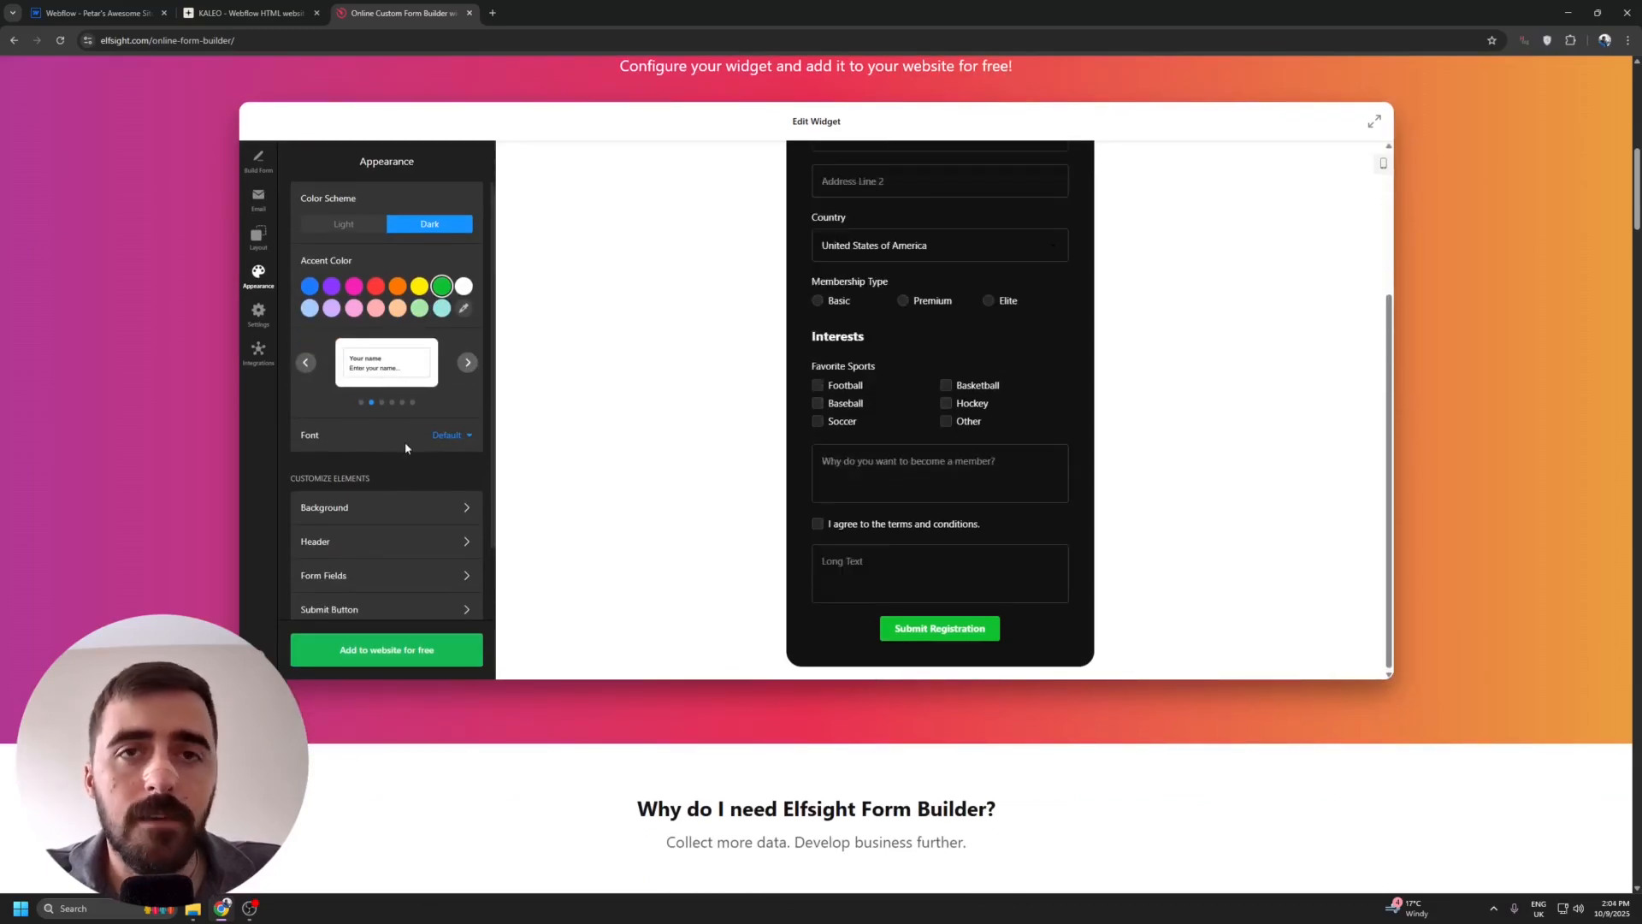
pyautogui.scroll(-1, 389, 449)
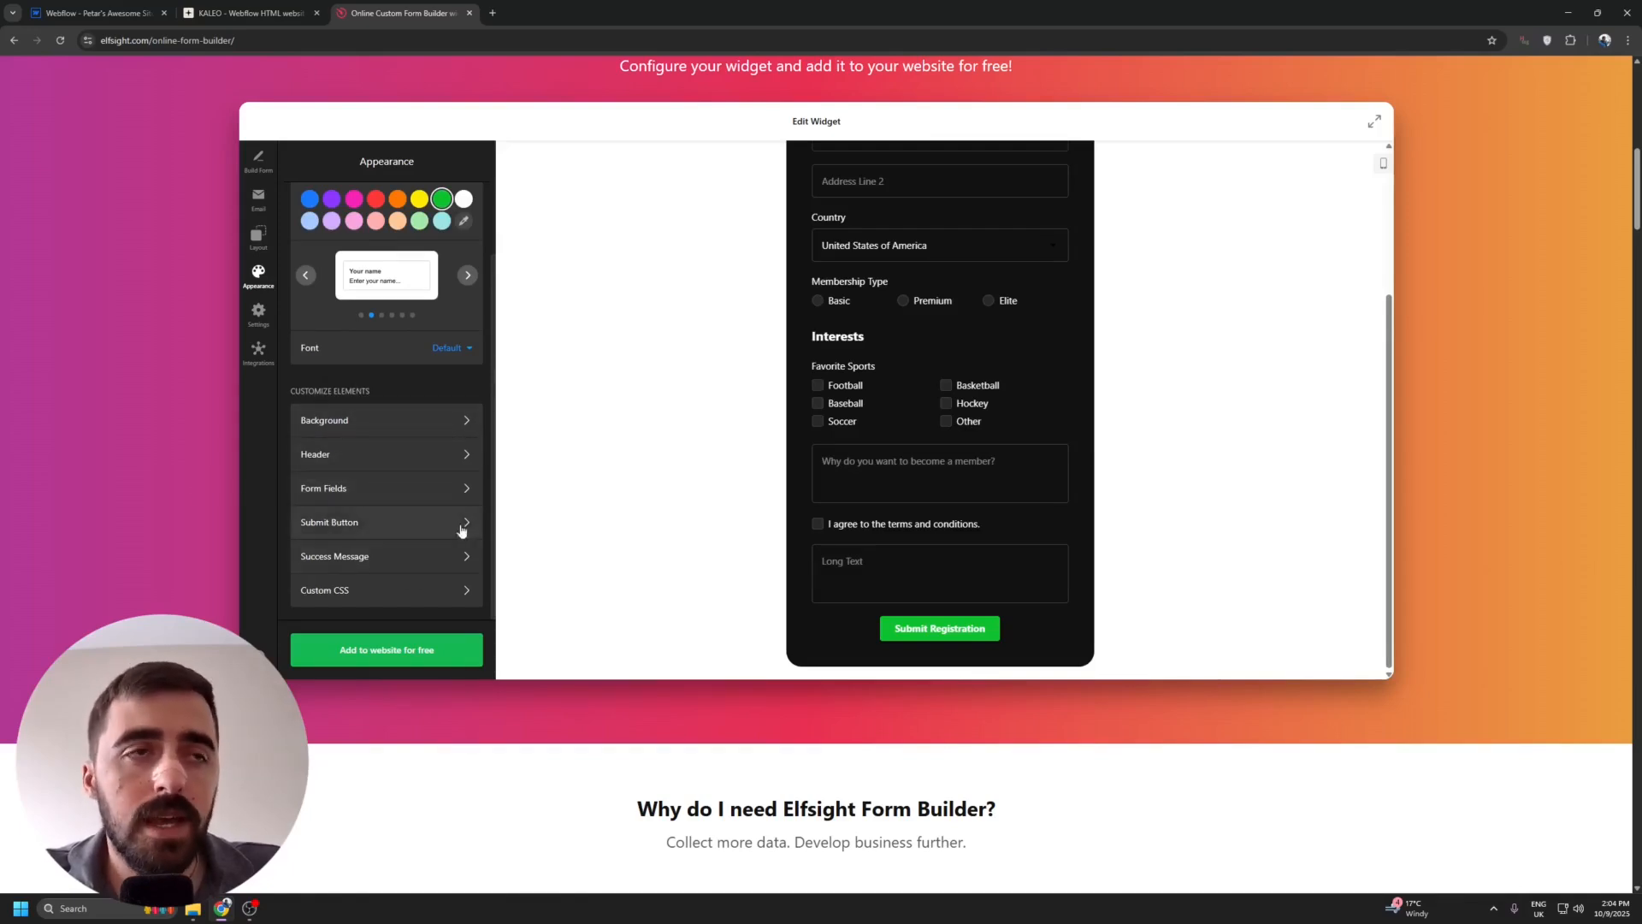
pyautogui.scroll(5, 434, 540)
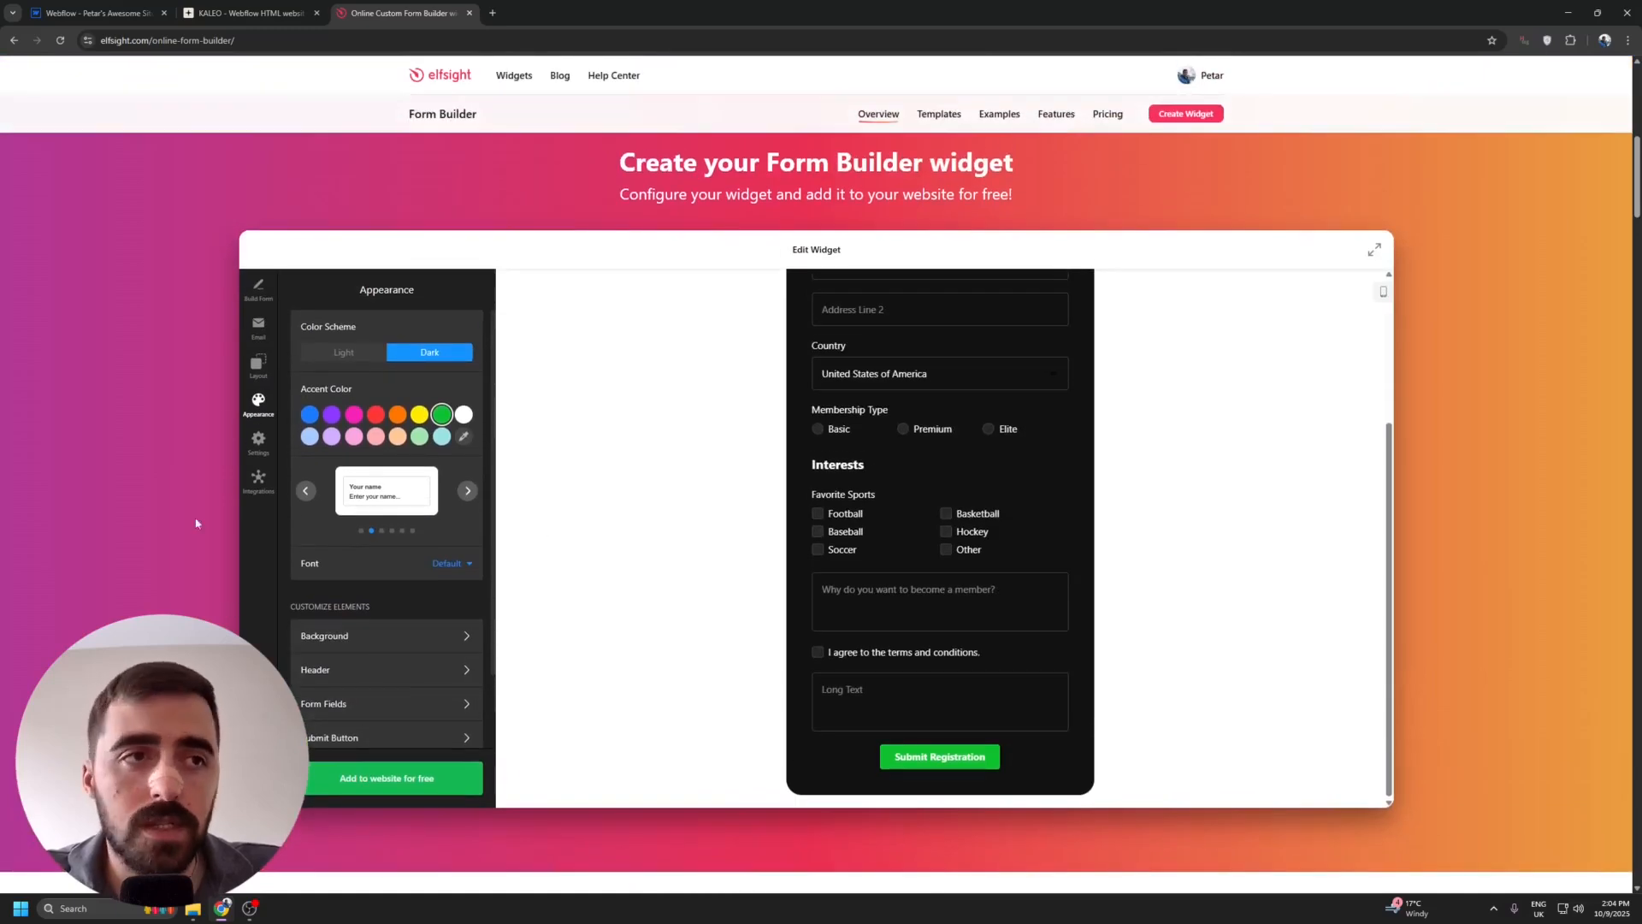
# Check the form's layout options, add the widget to the website for free, and proceed to its plan selection.
pyautogui.click(258, 365)
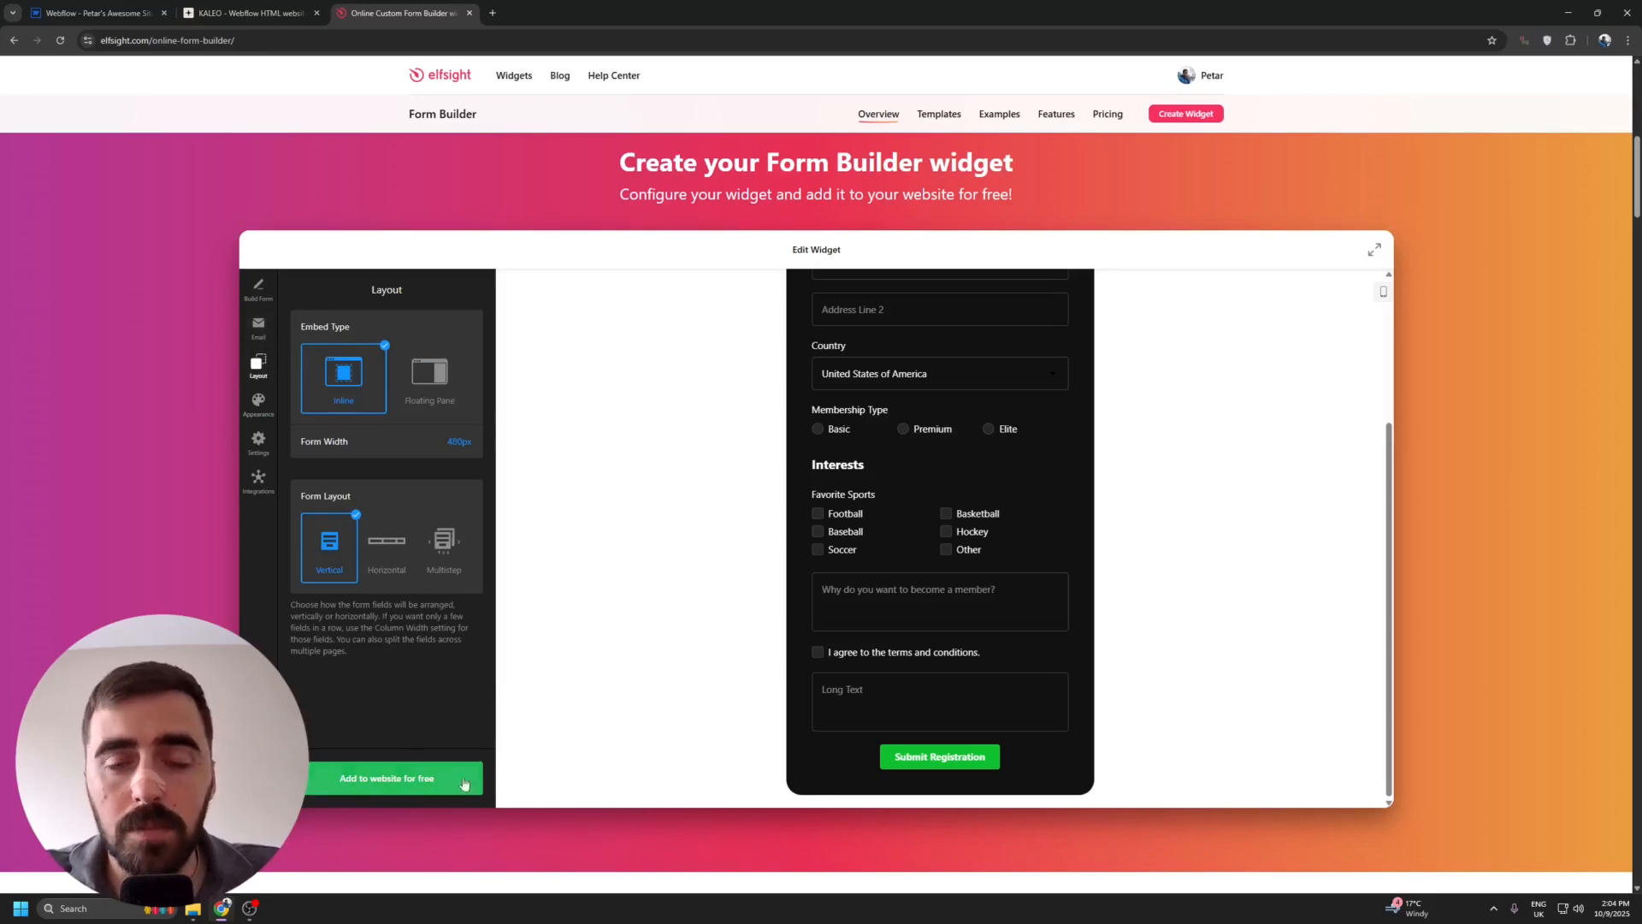
pyautogui.click(432, 779)
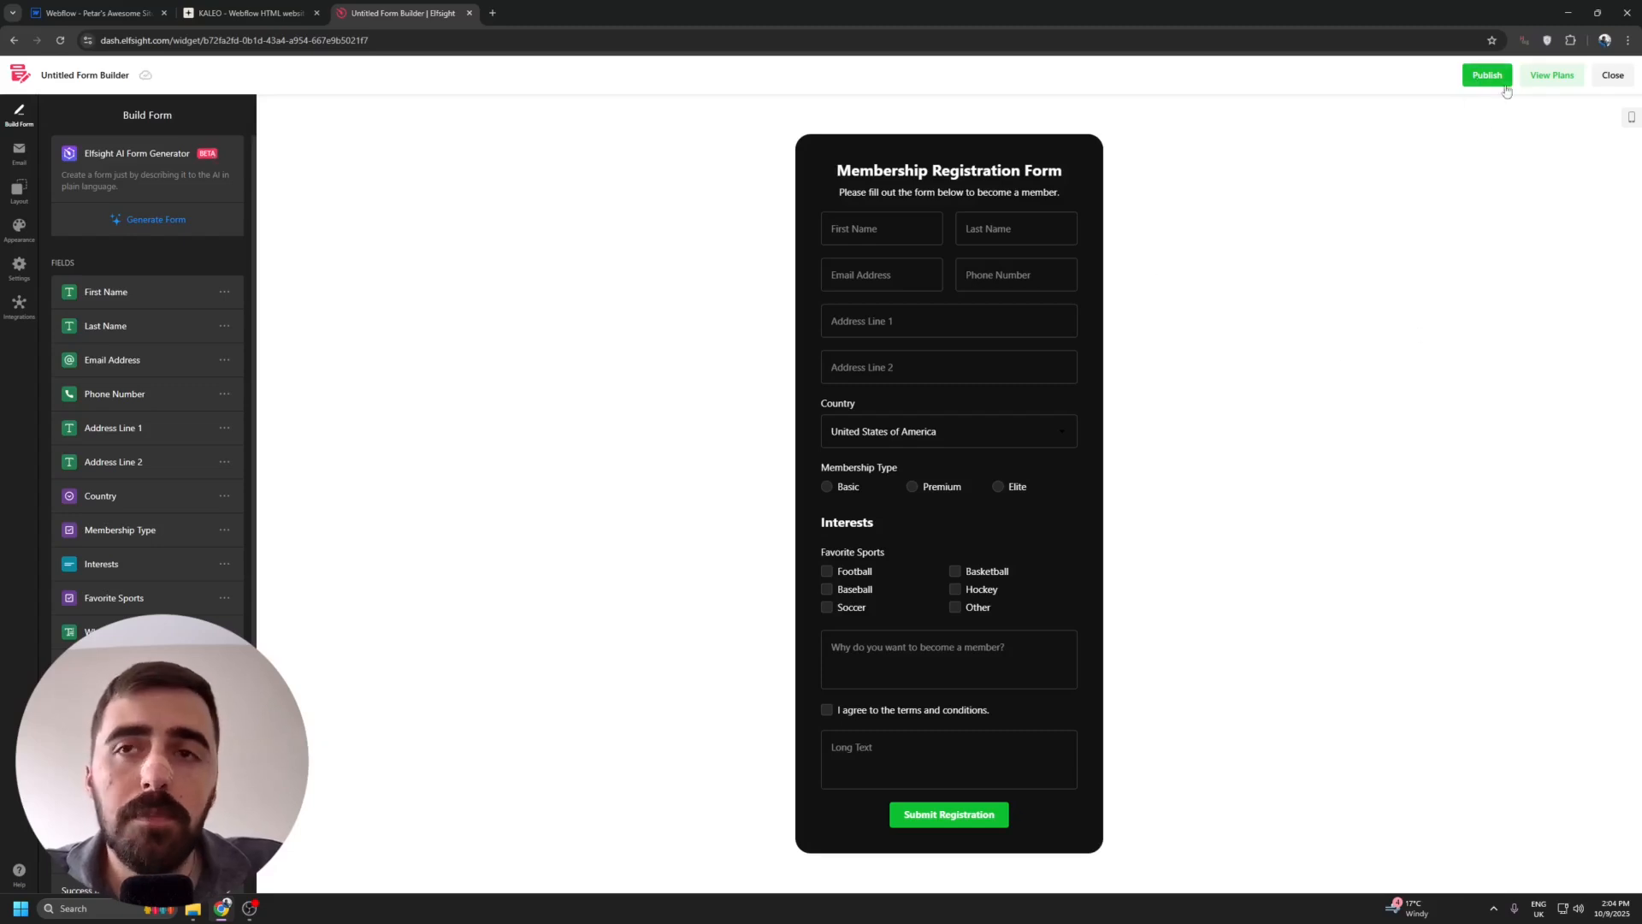
pyautogui.click(1549, 81)
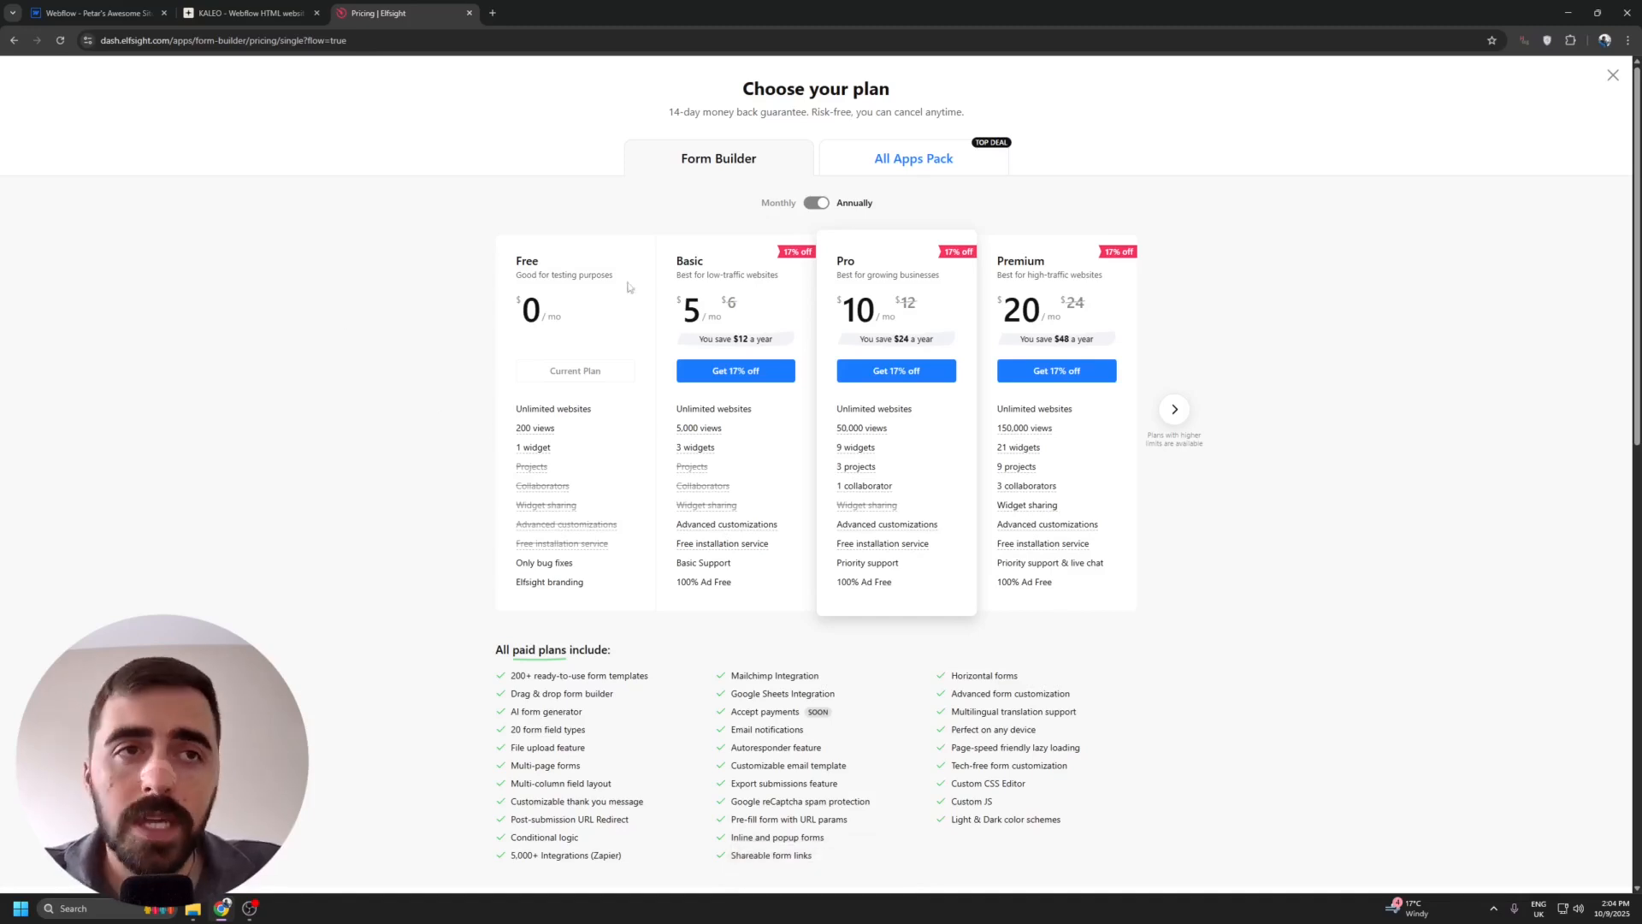
# Examine the Free plan's limits and branding terms and compare them with the Basic plan's widget allowance.
pyautogui.moveTo(504, 266); pyautogui.dragTo(555, 264)
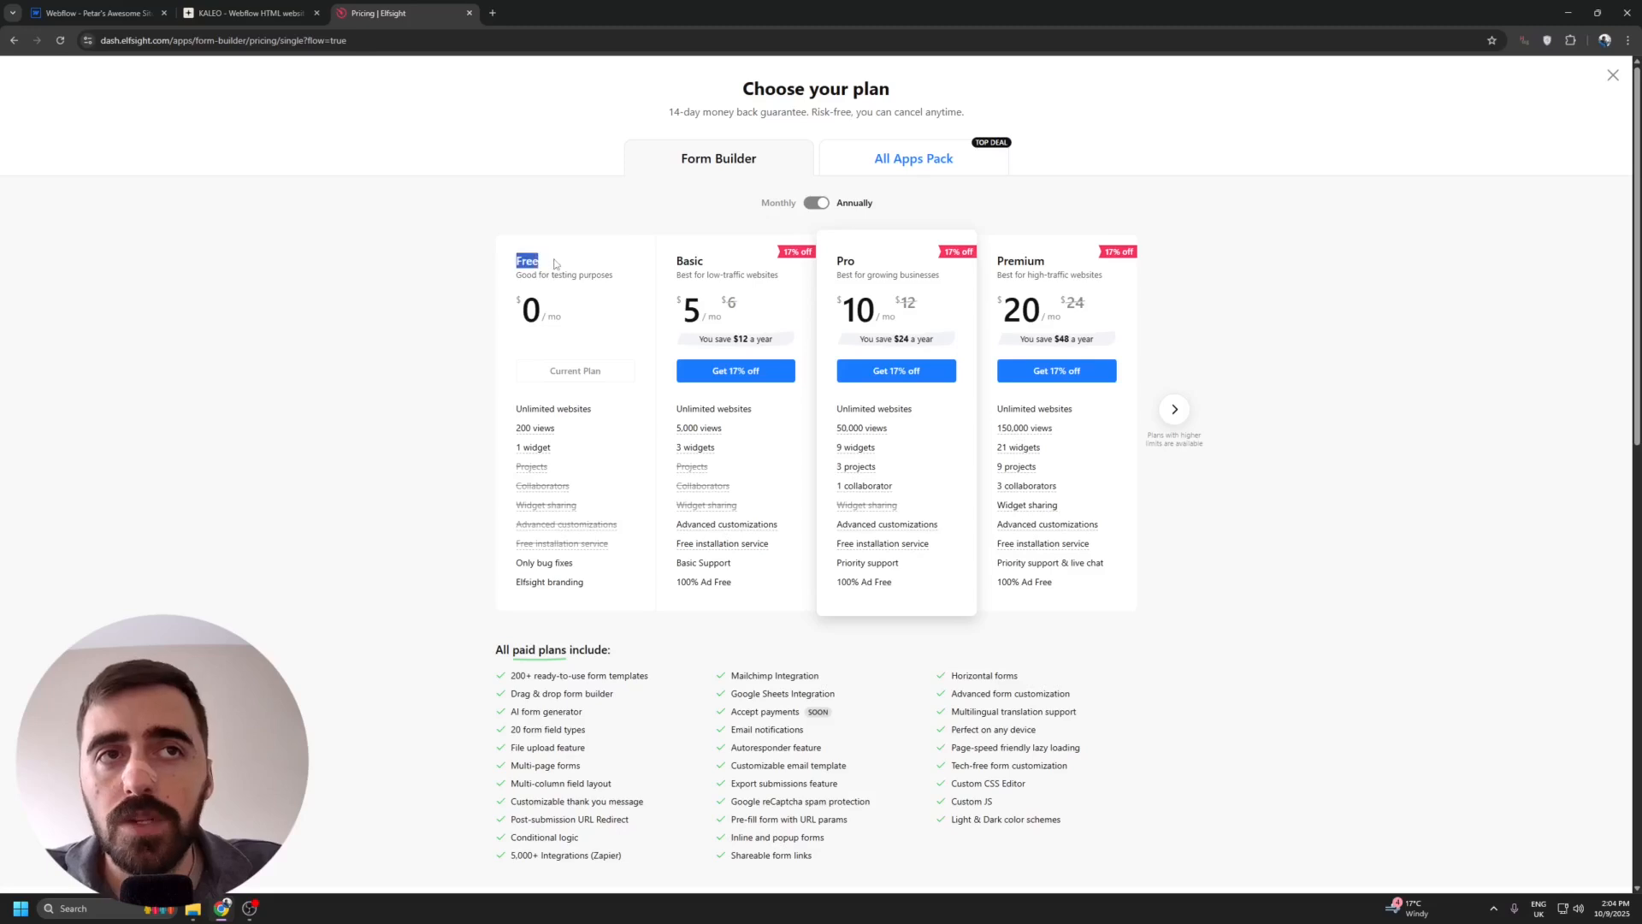
pyautogui.click(562, 256)
pyautogui.moveTo(537, 449)
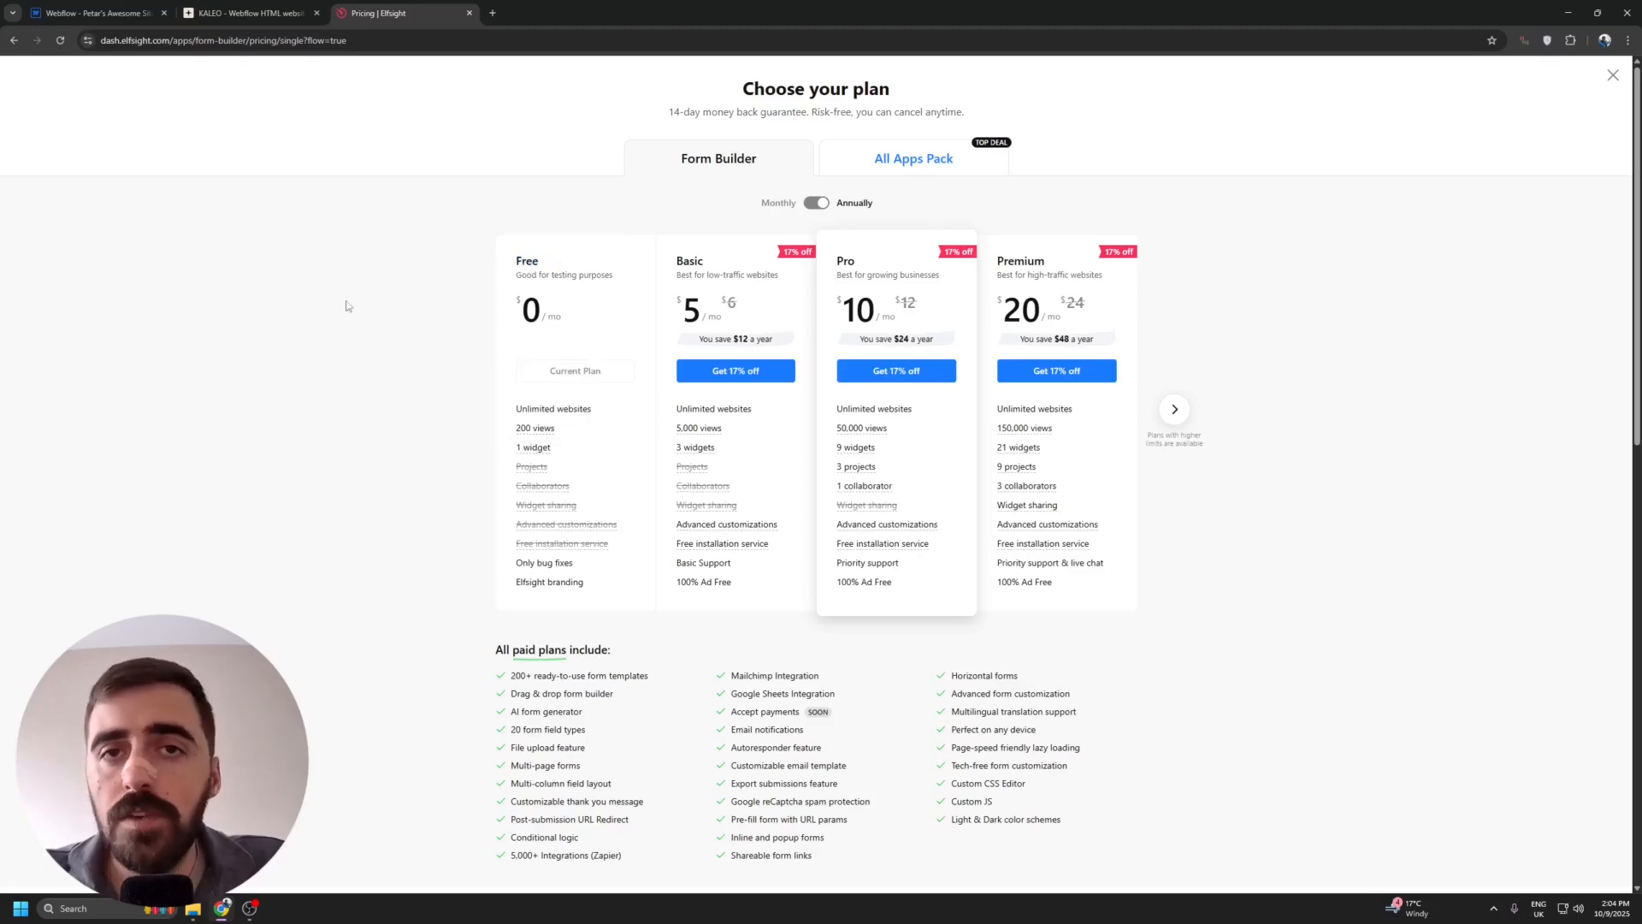
pyautogui.moveTo(497, 593); pyautogui.dragTo(603, 595)
pyautogui.click(456, 584)
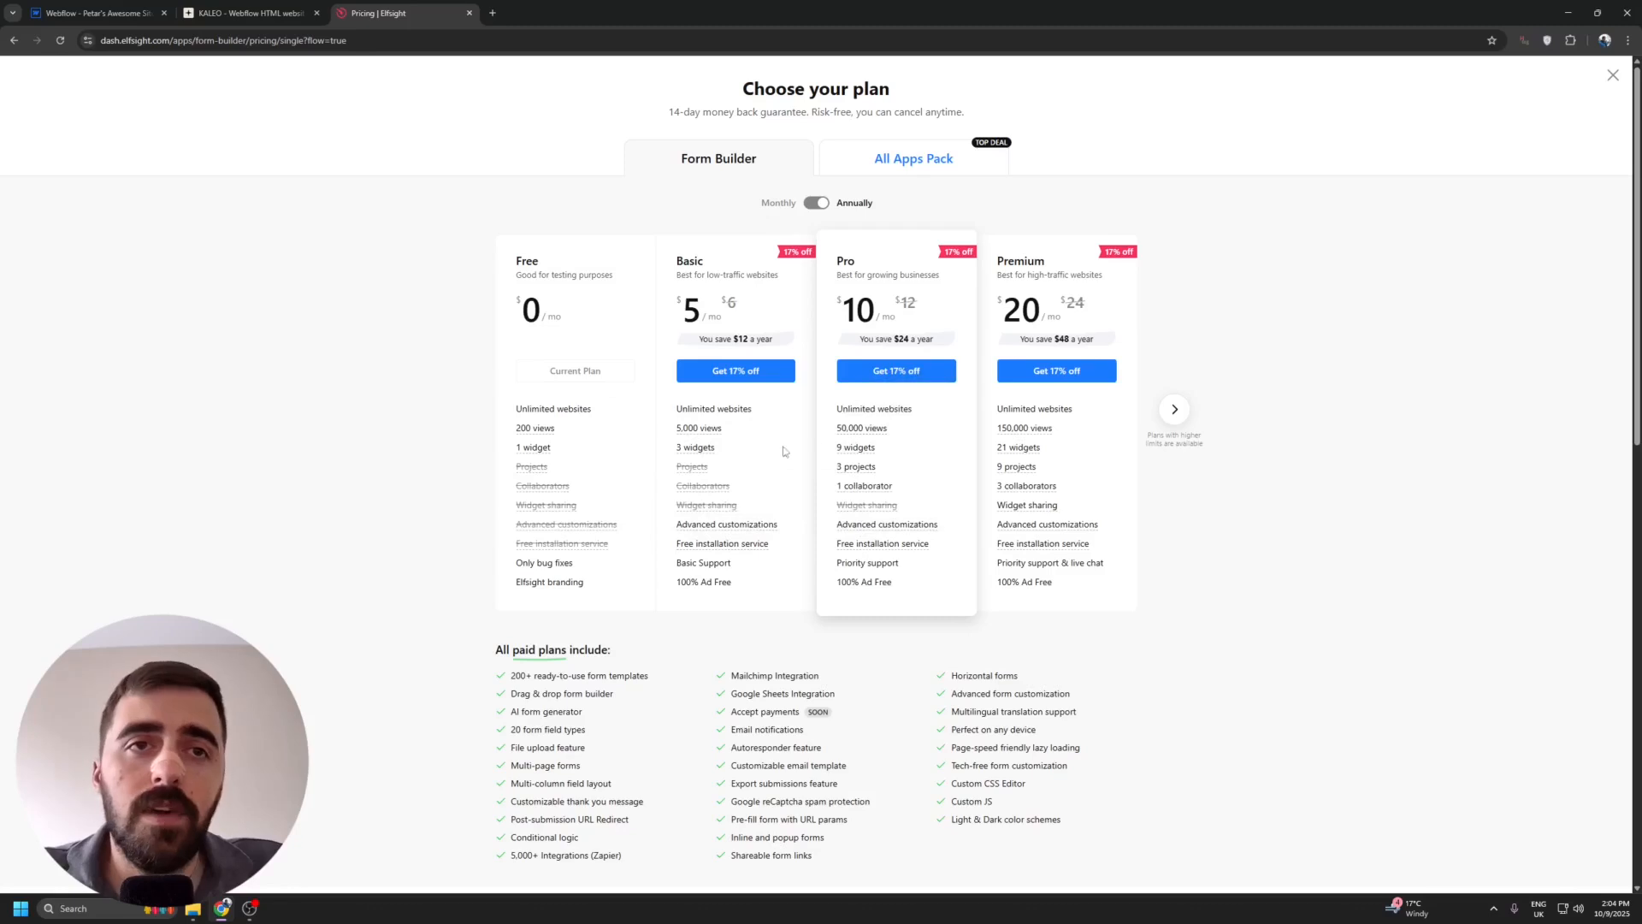
pyautogui.moveTo(688, 452)
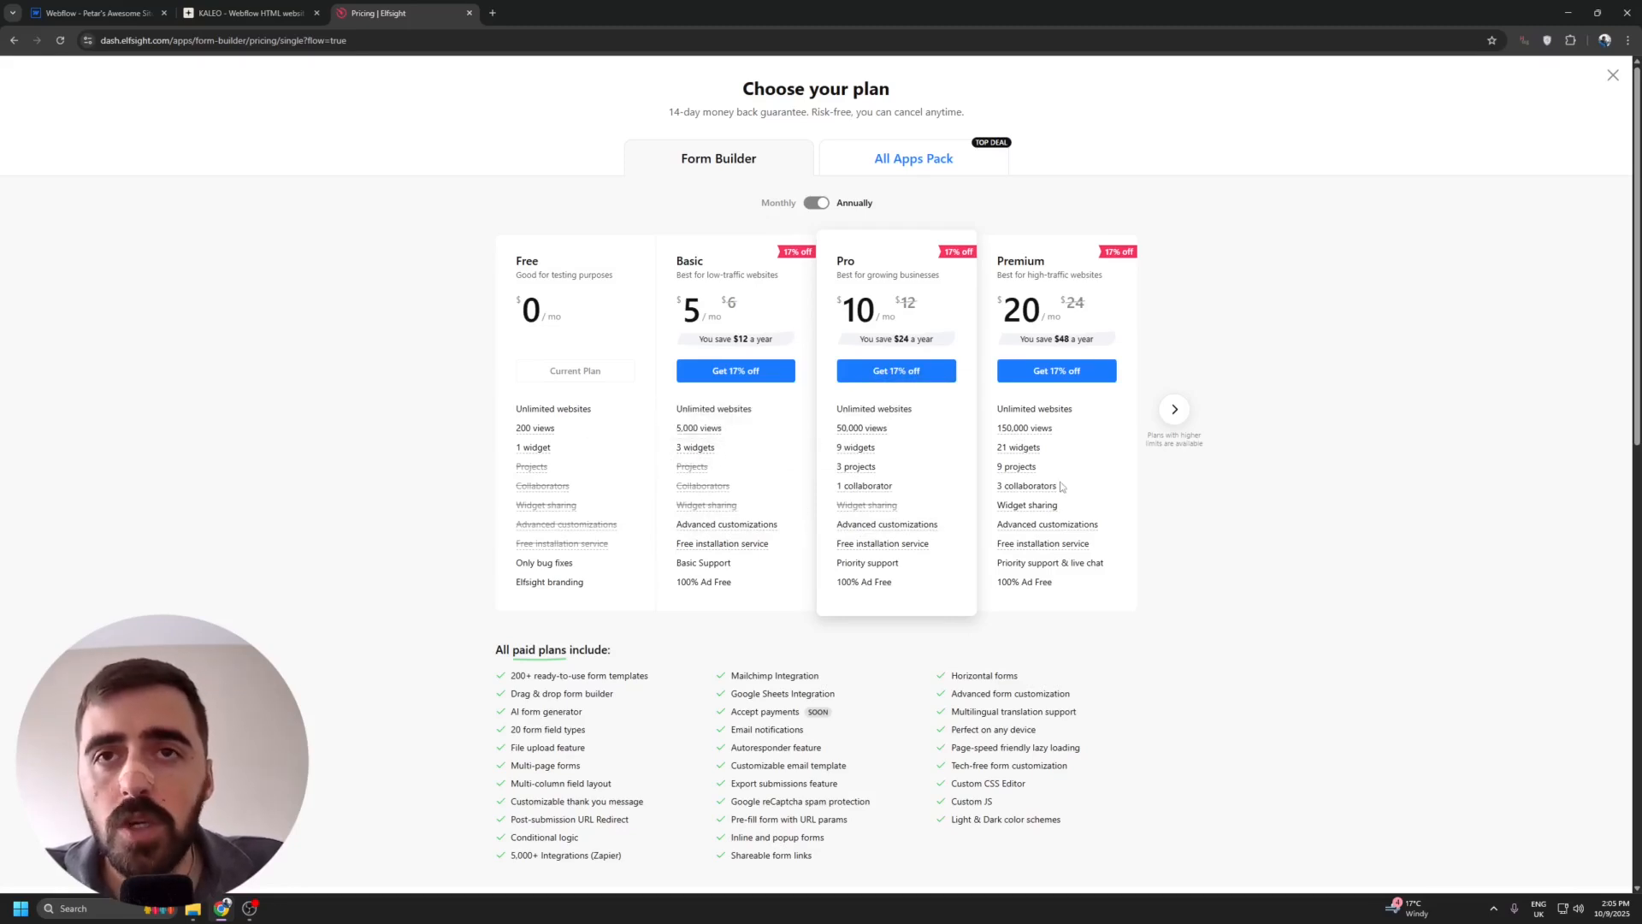
# Compare the Enterprise plans' monthly and annual prices, and leave the pricing page without choosing a plan.
pyautogui.click(1172, 411)
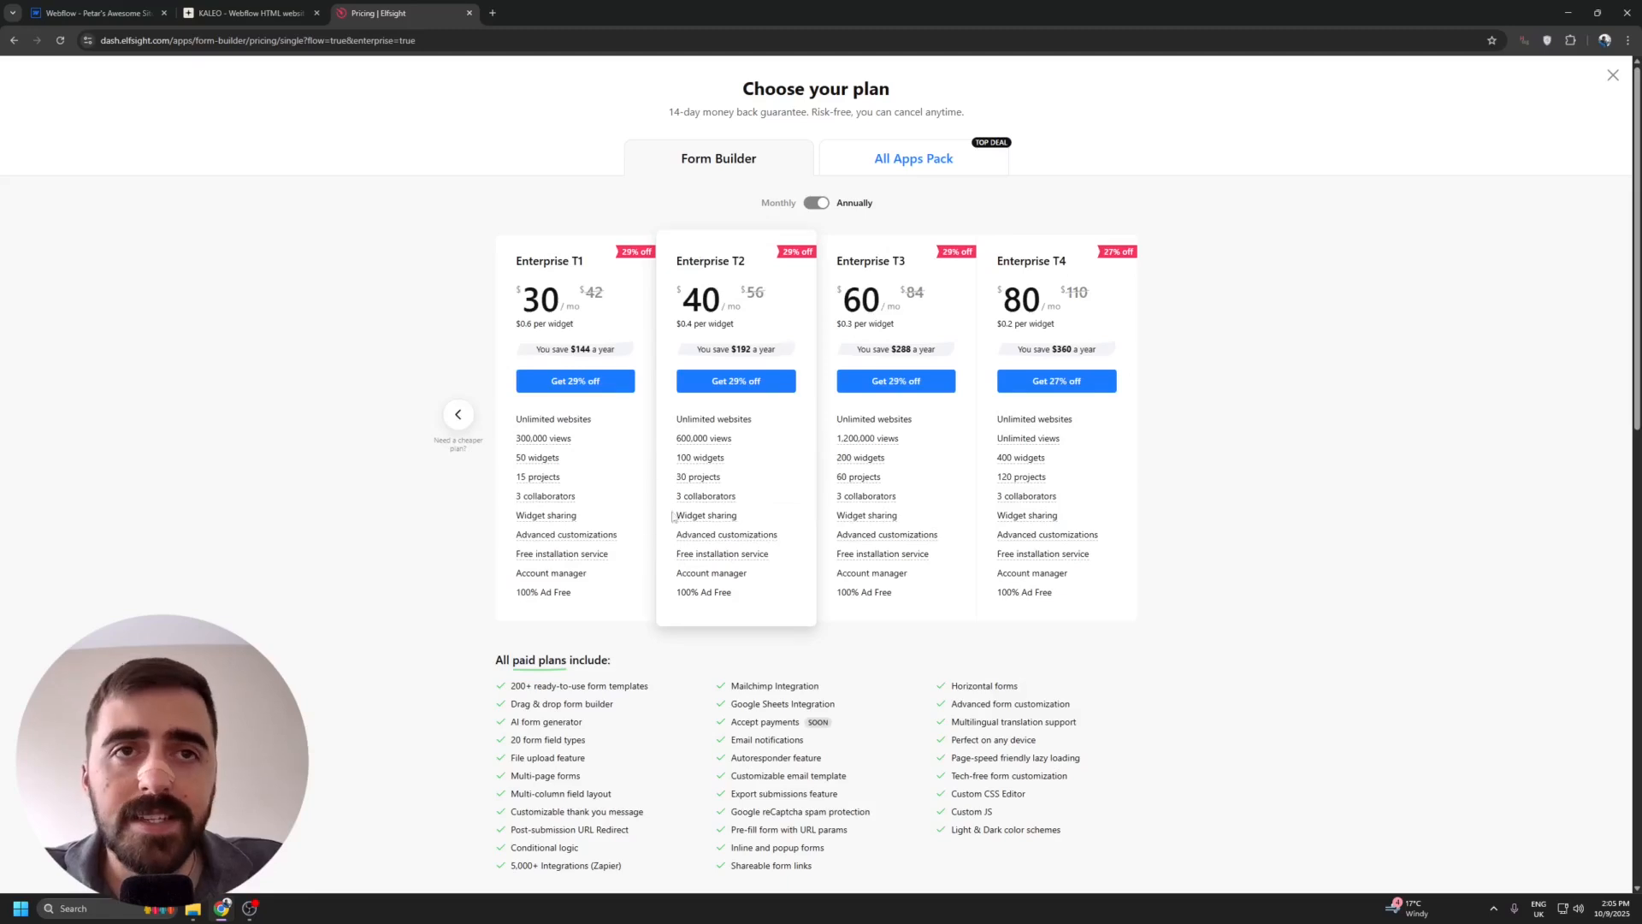
pyautogui.click(817, 206)
pyautogui.click(817, 206)
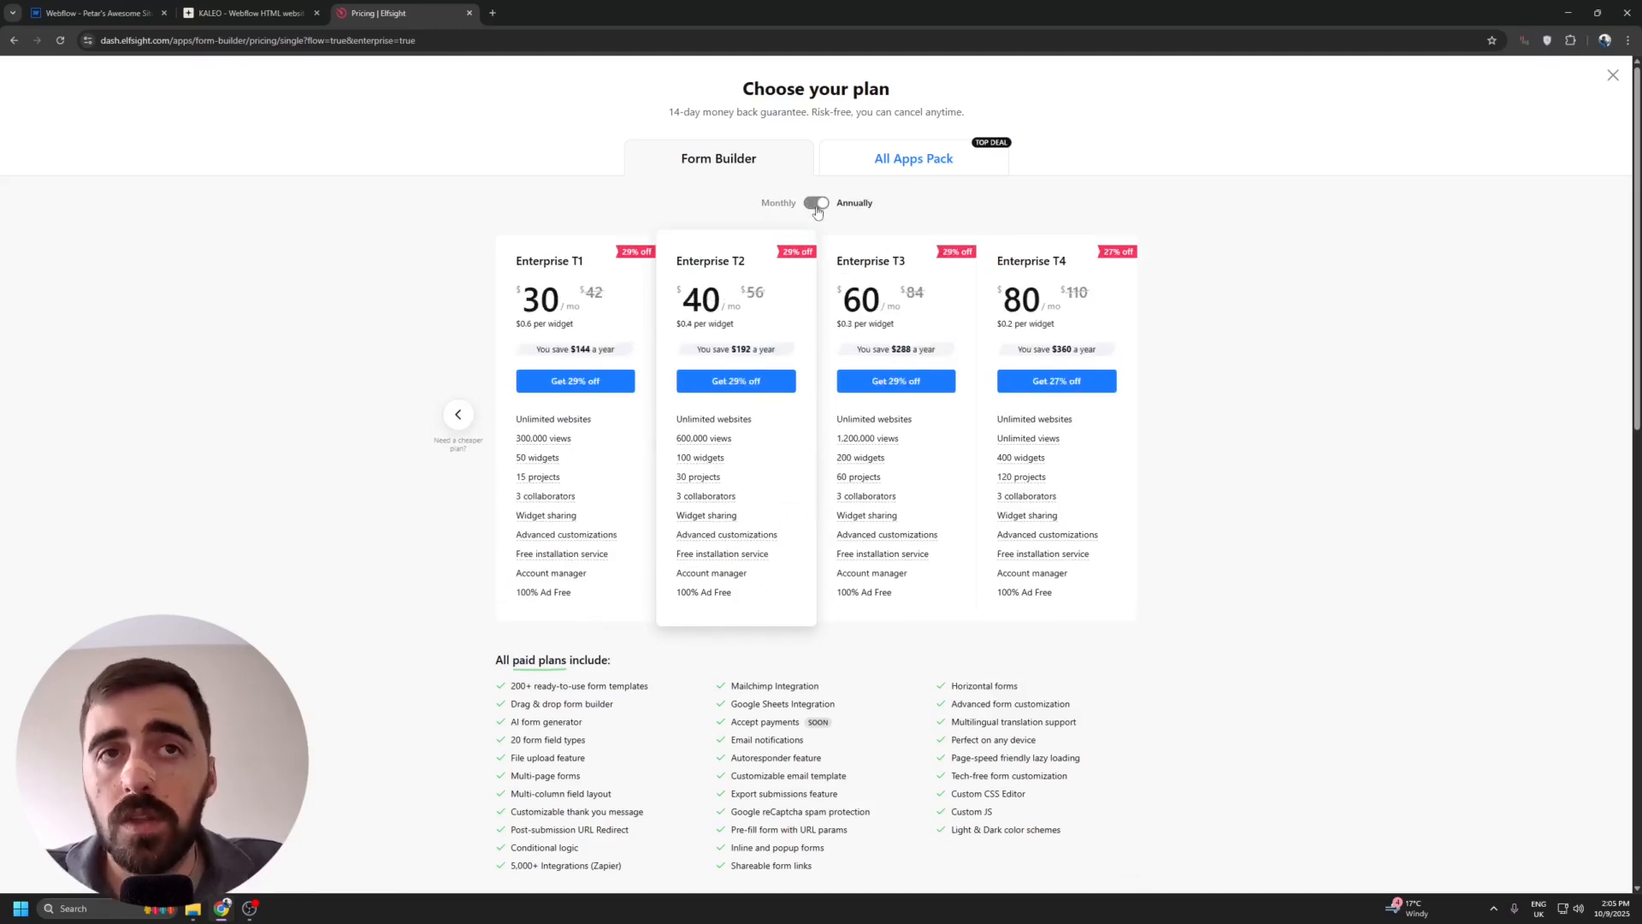
pyautogui.click(817, 206)
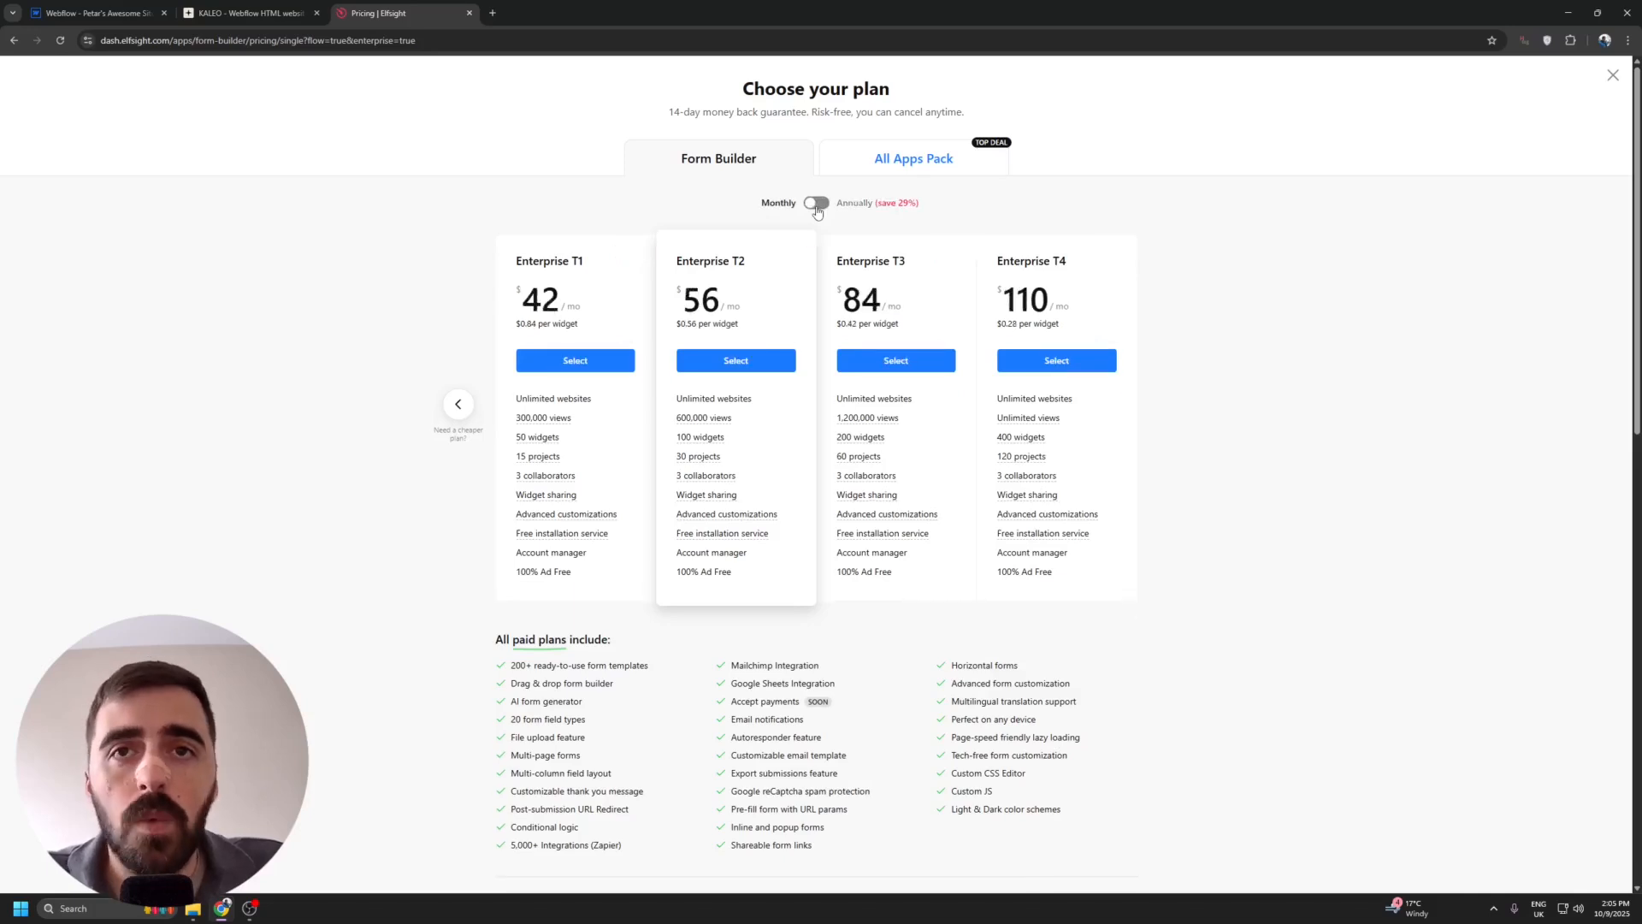
pyautogui.click(817, 205)
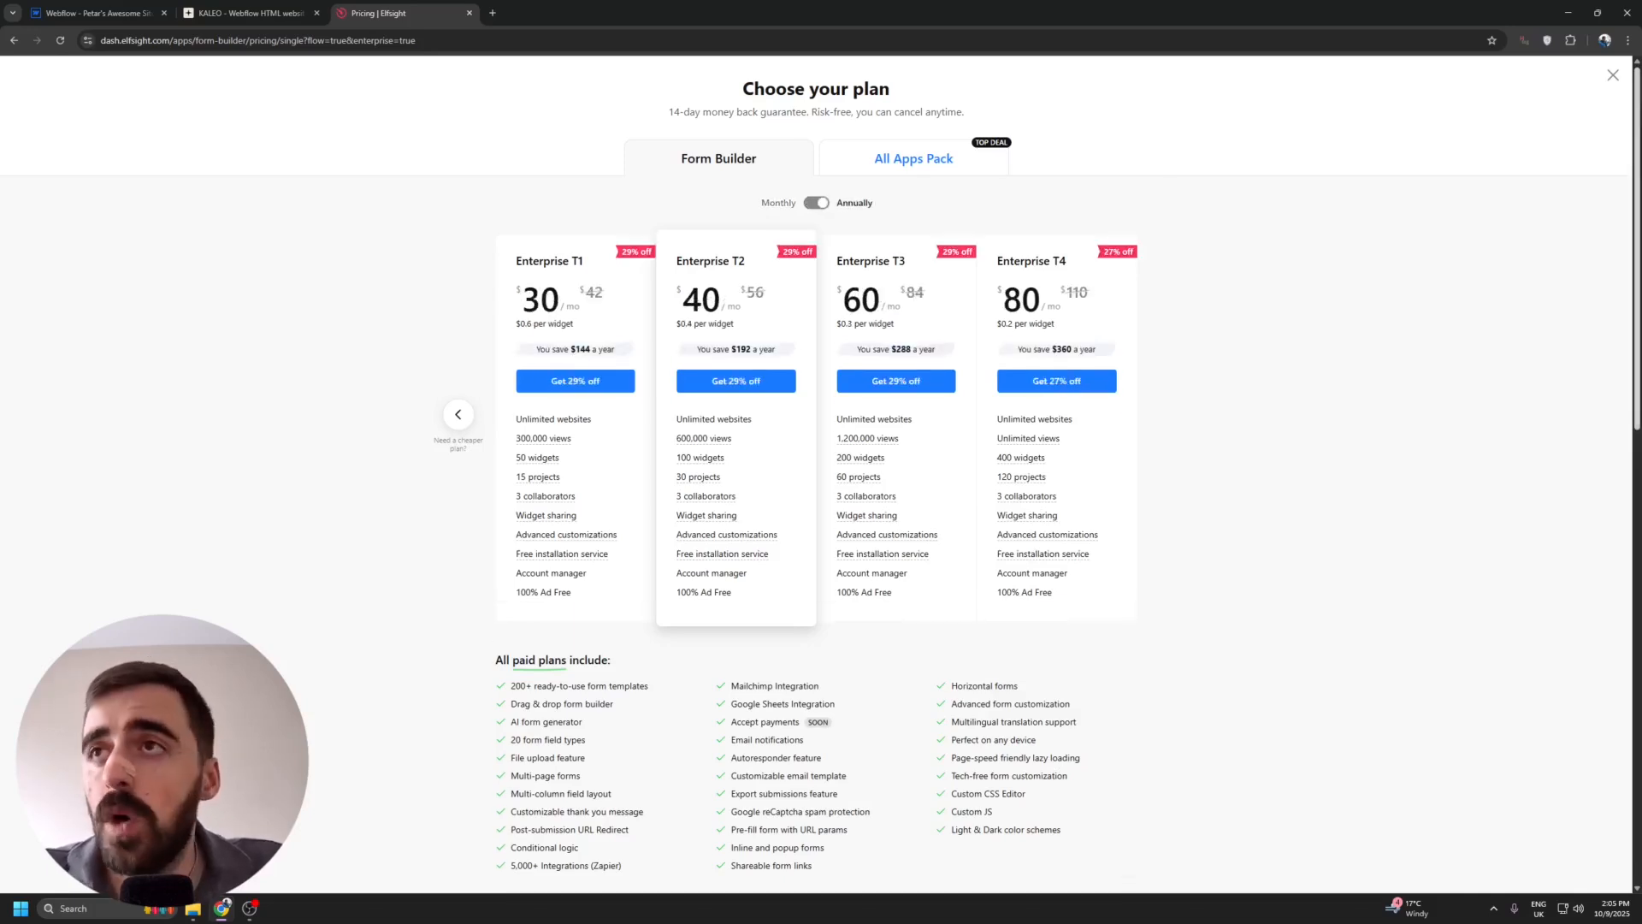
pyautogui.click(1613, 76)
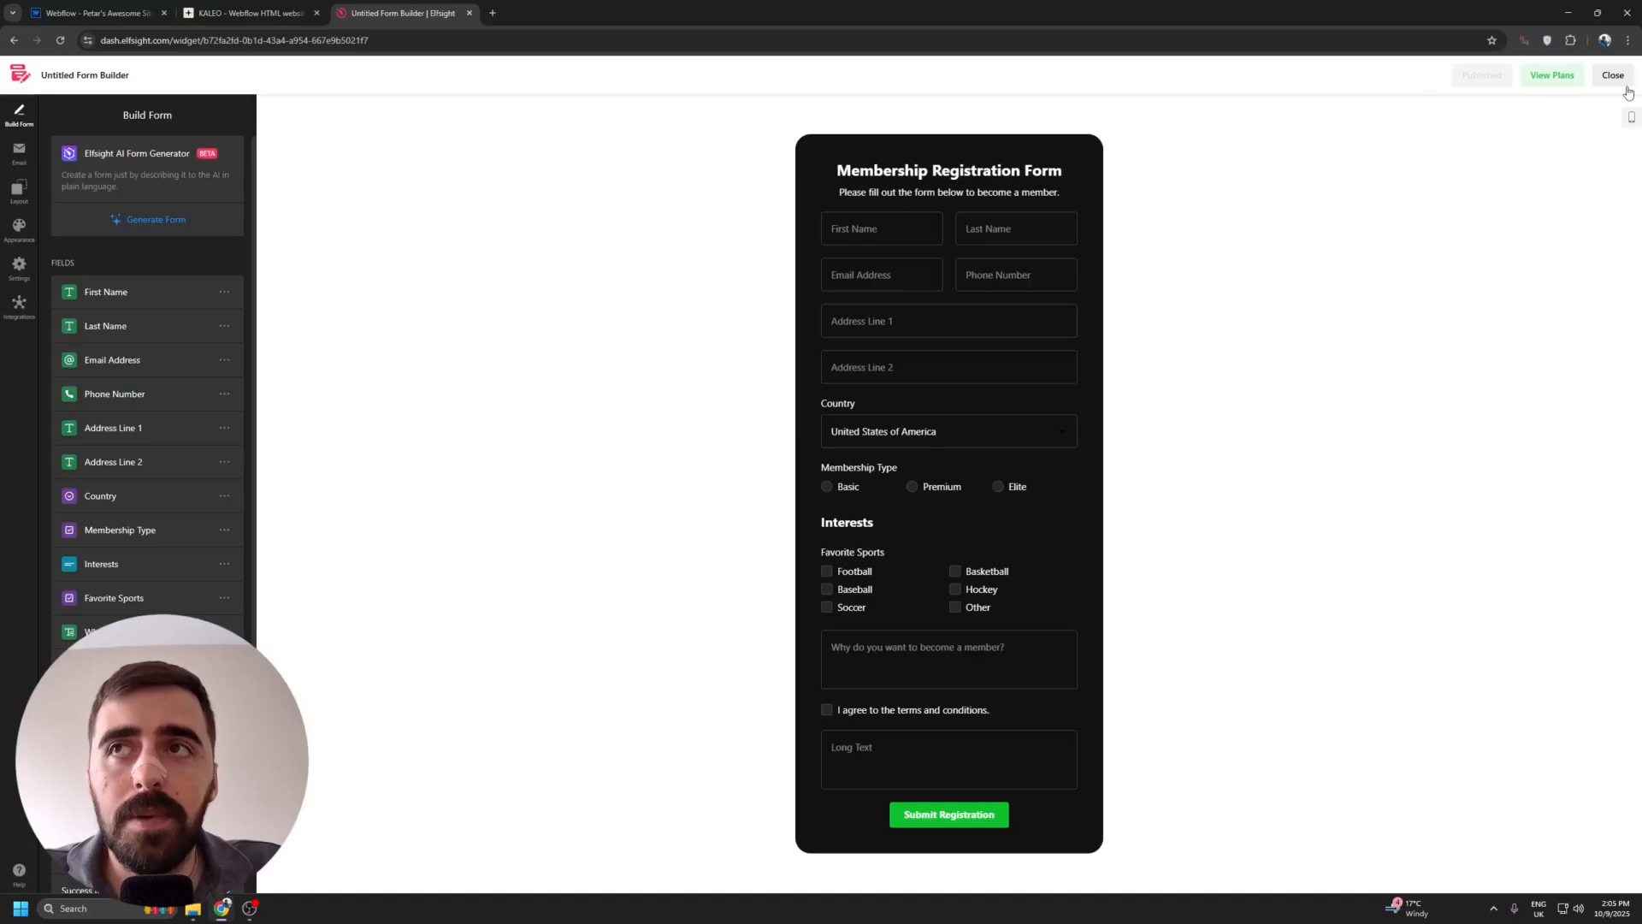
# Close the form editor and copy the Untitled Form Builder widget's embed code.
pyautogui.click(1628, 88)
pyautogui.click(1178, 340)
pyautogui.click(1189, 364)
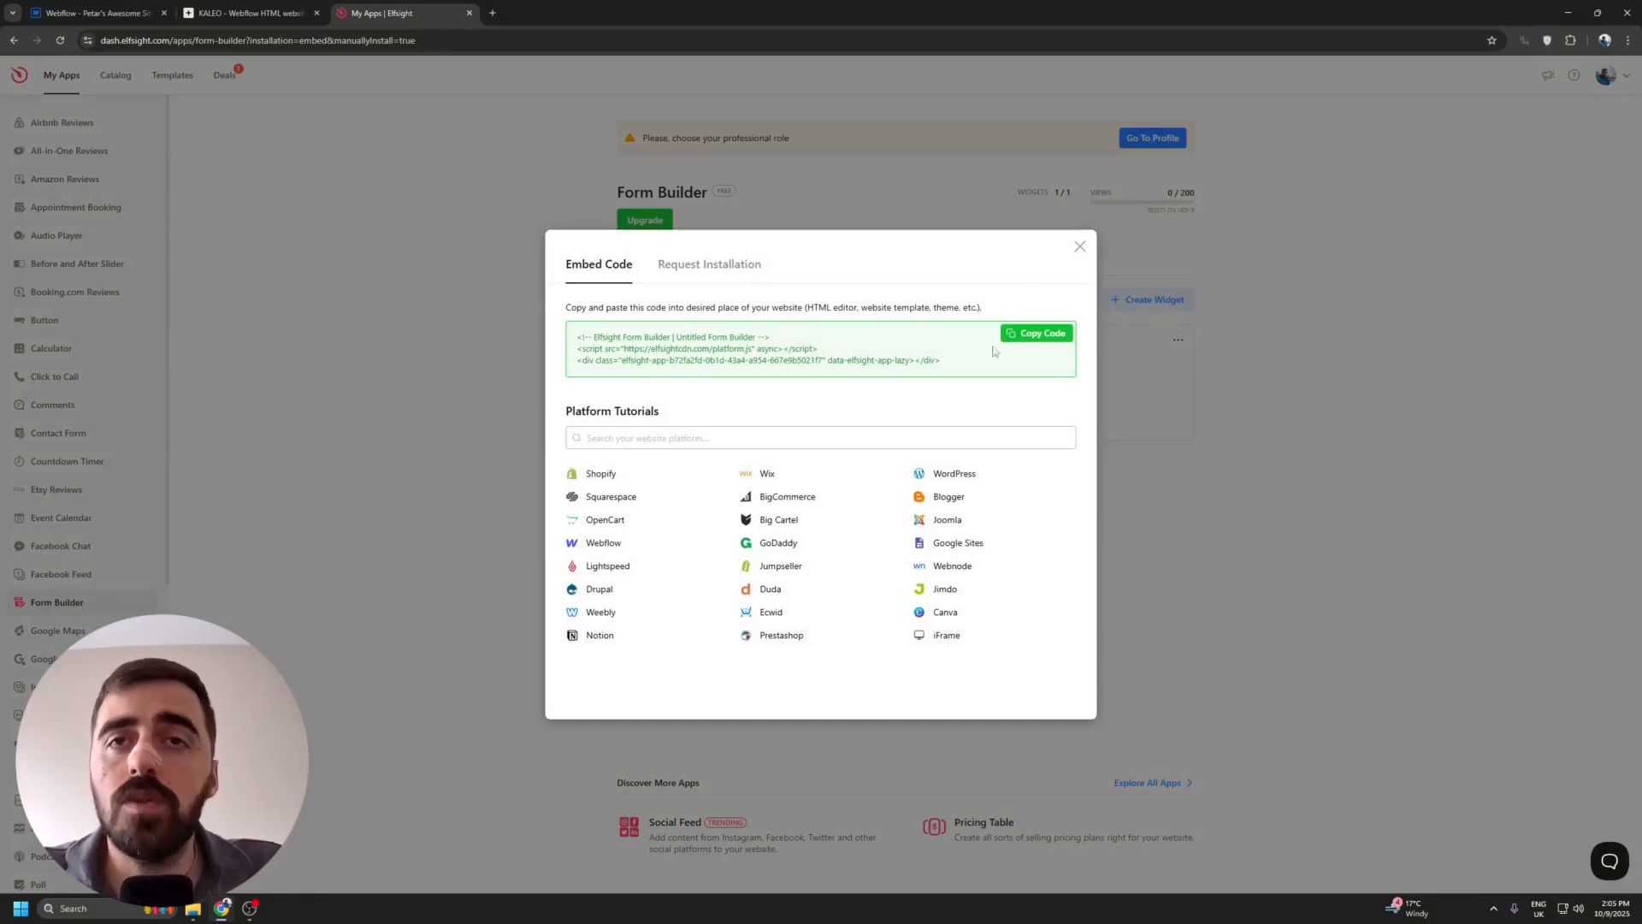
pyautogui.click(1039, 335)
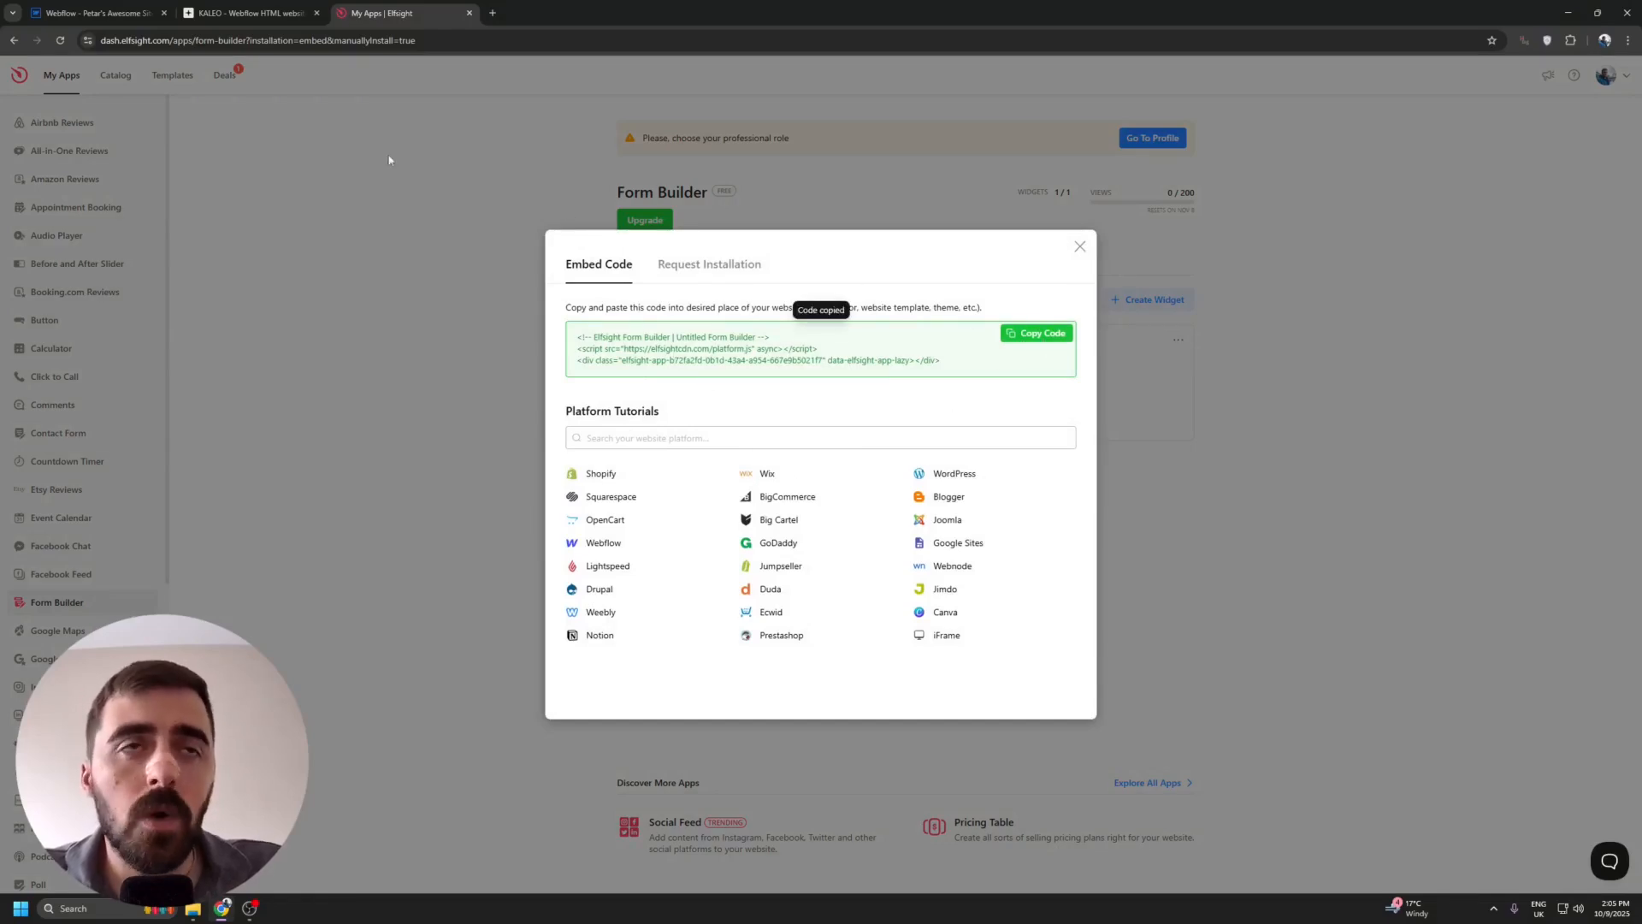
# Switch to the Webflow Designer and select the empty Section between the KALEO hero and the next image.
pyautogui.click(90, 17)
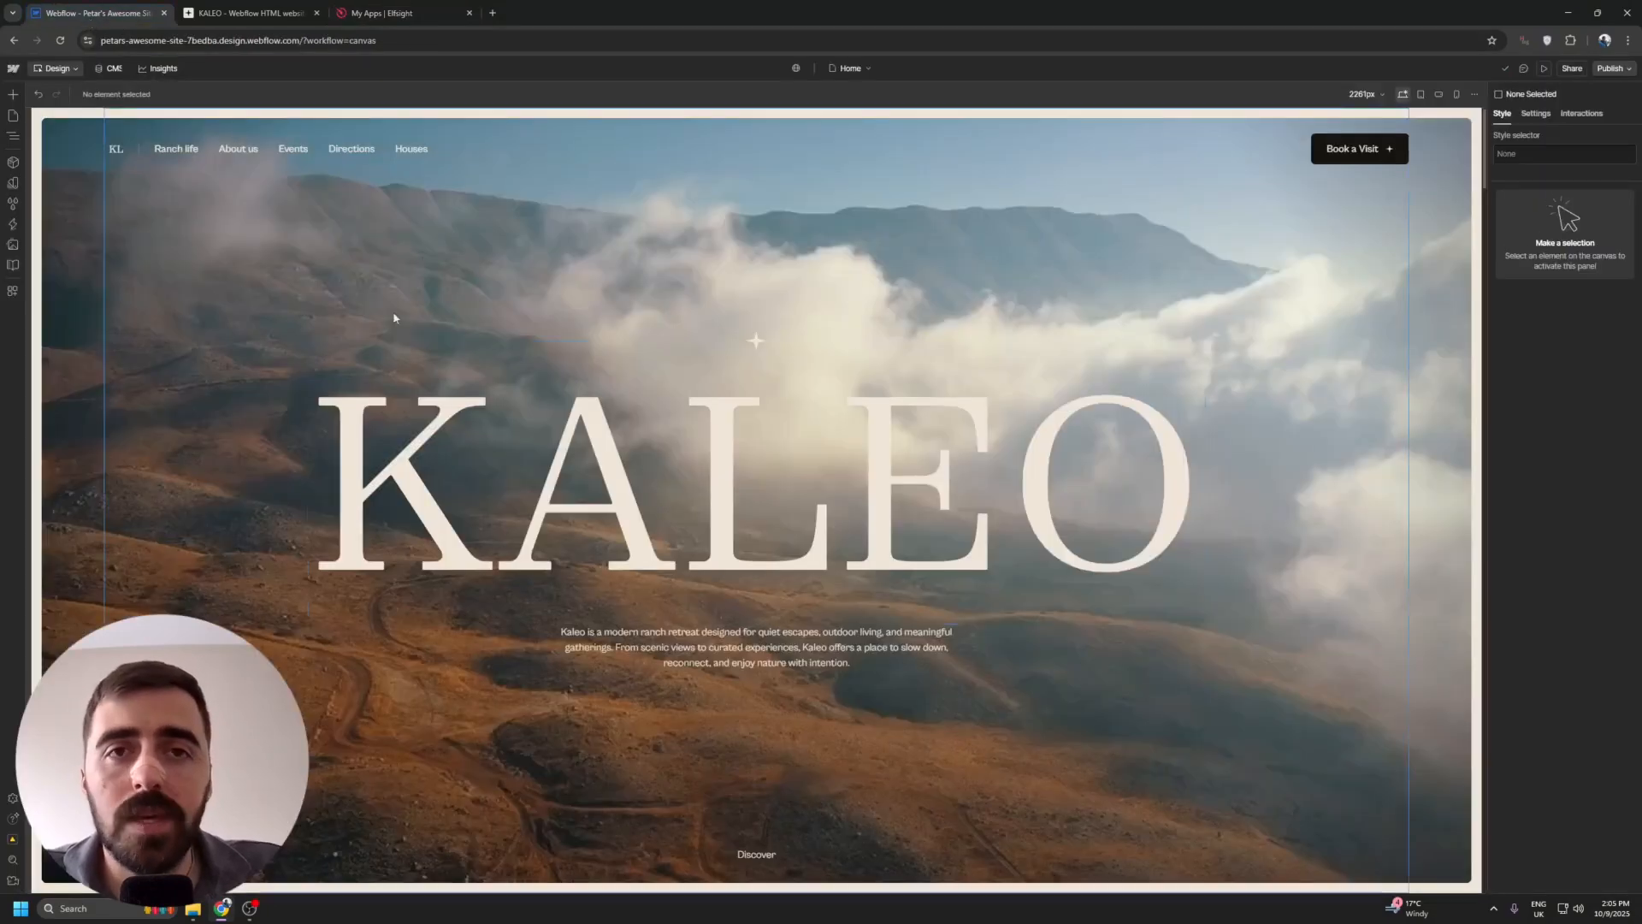
pyautogui.click(86, 278)
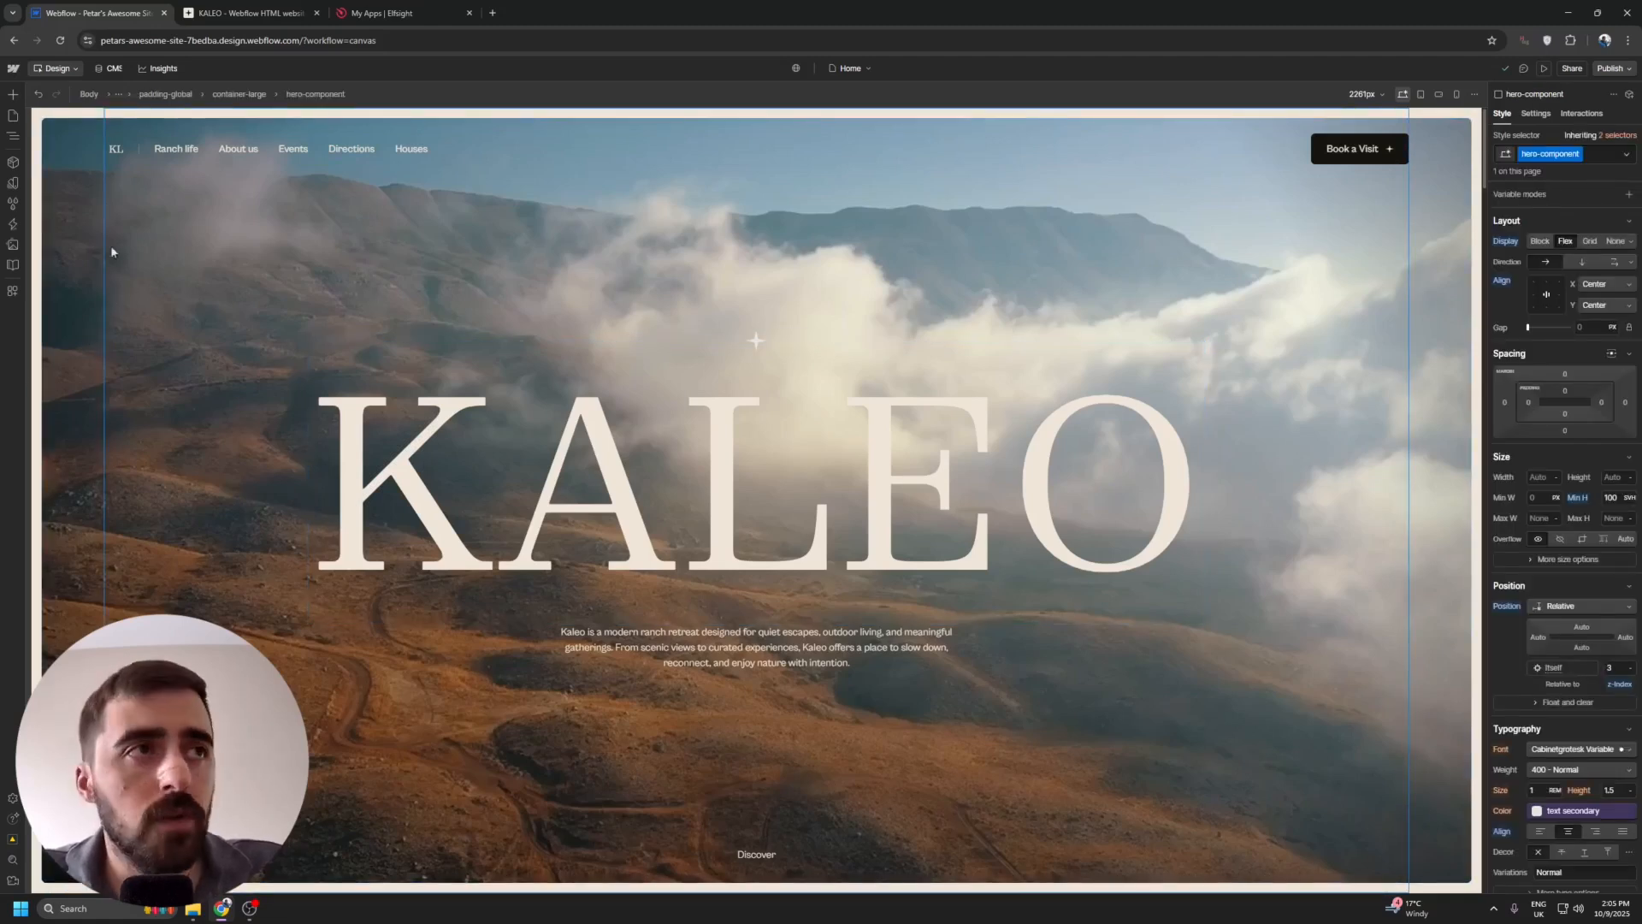
pyautogui.scroll(-3, 351, 606)
pyautogui.click(350, 605)
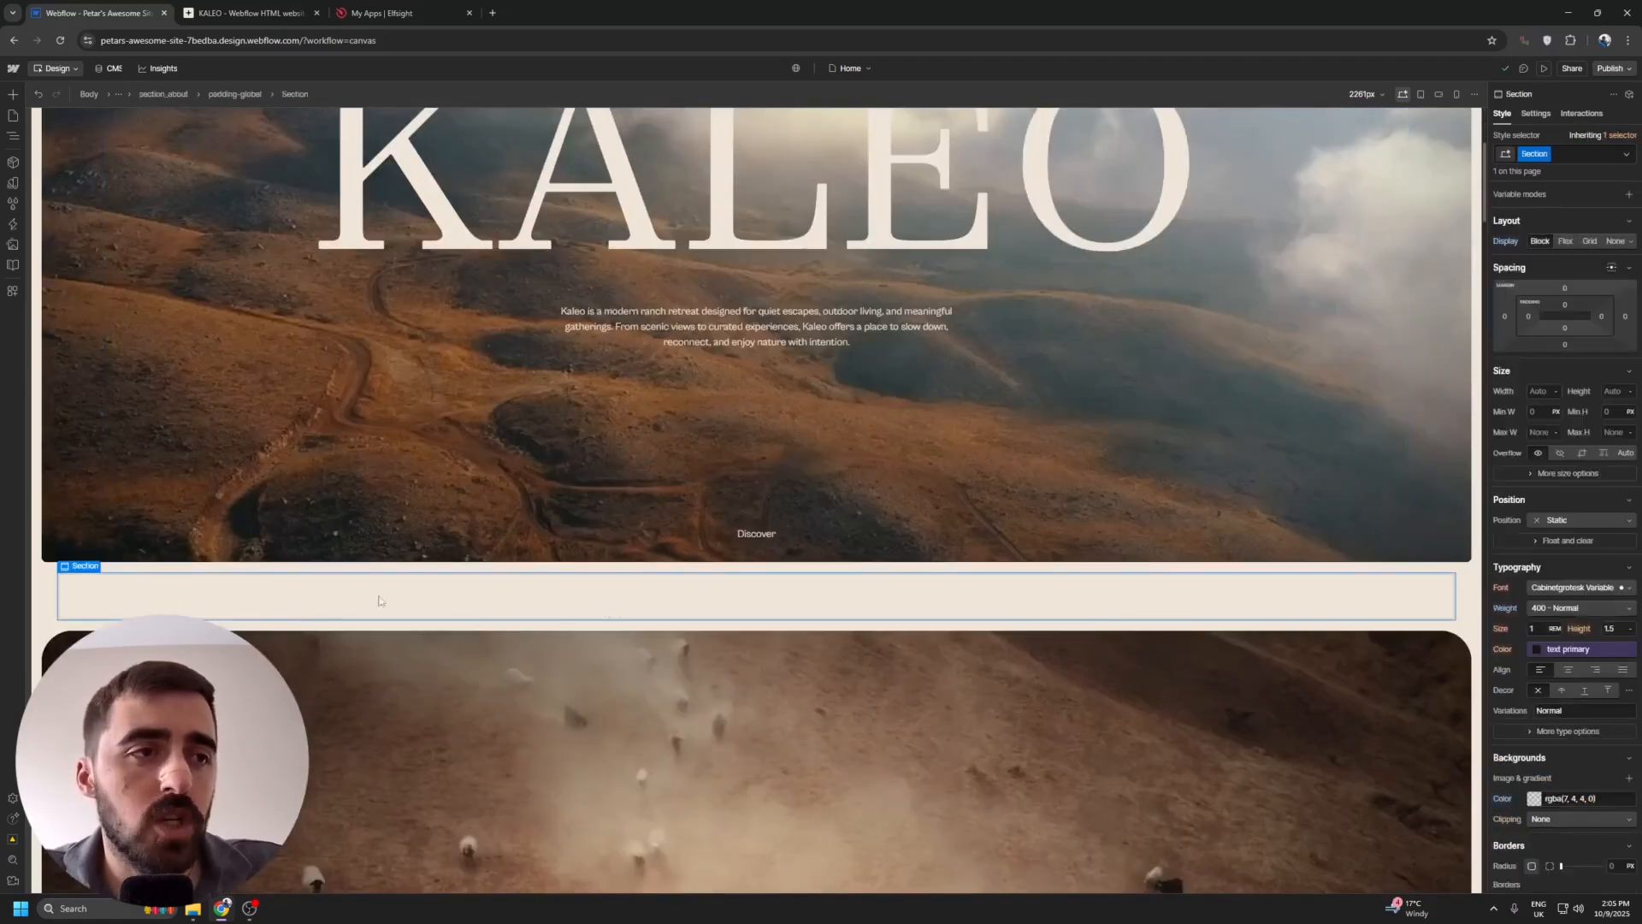
pyautogui.scroll(1, 379, 599)
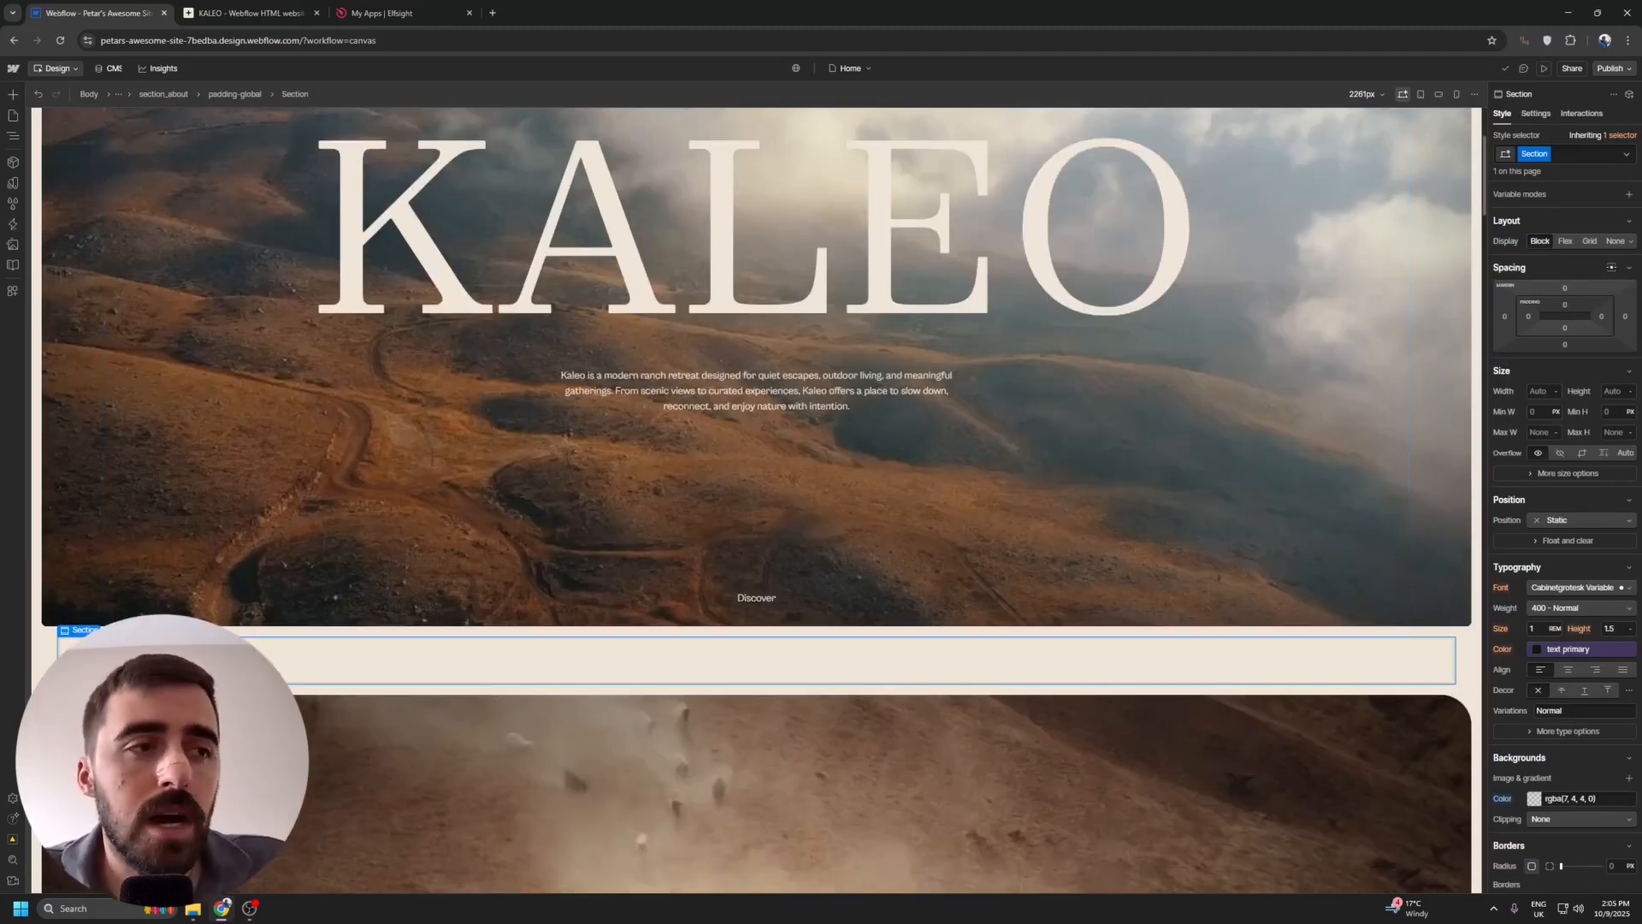
pyautogui.scroll(2, 380, 284)
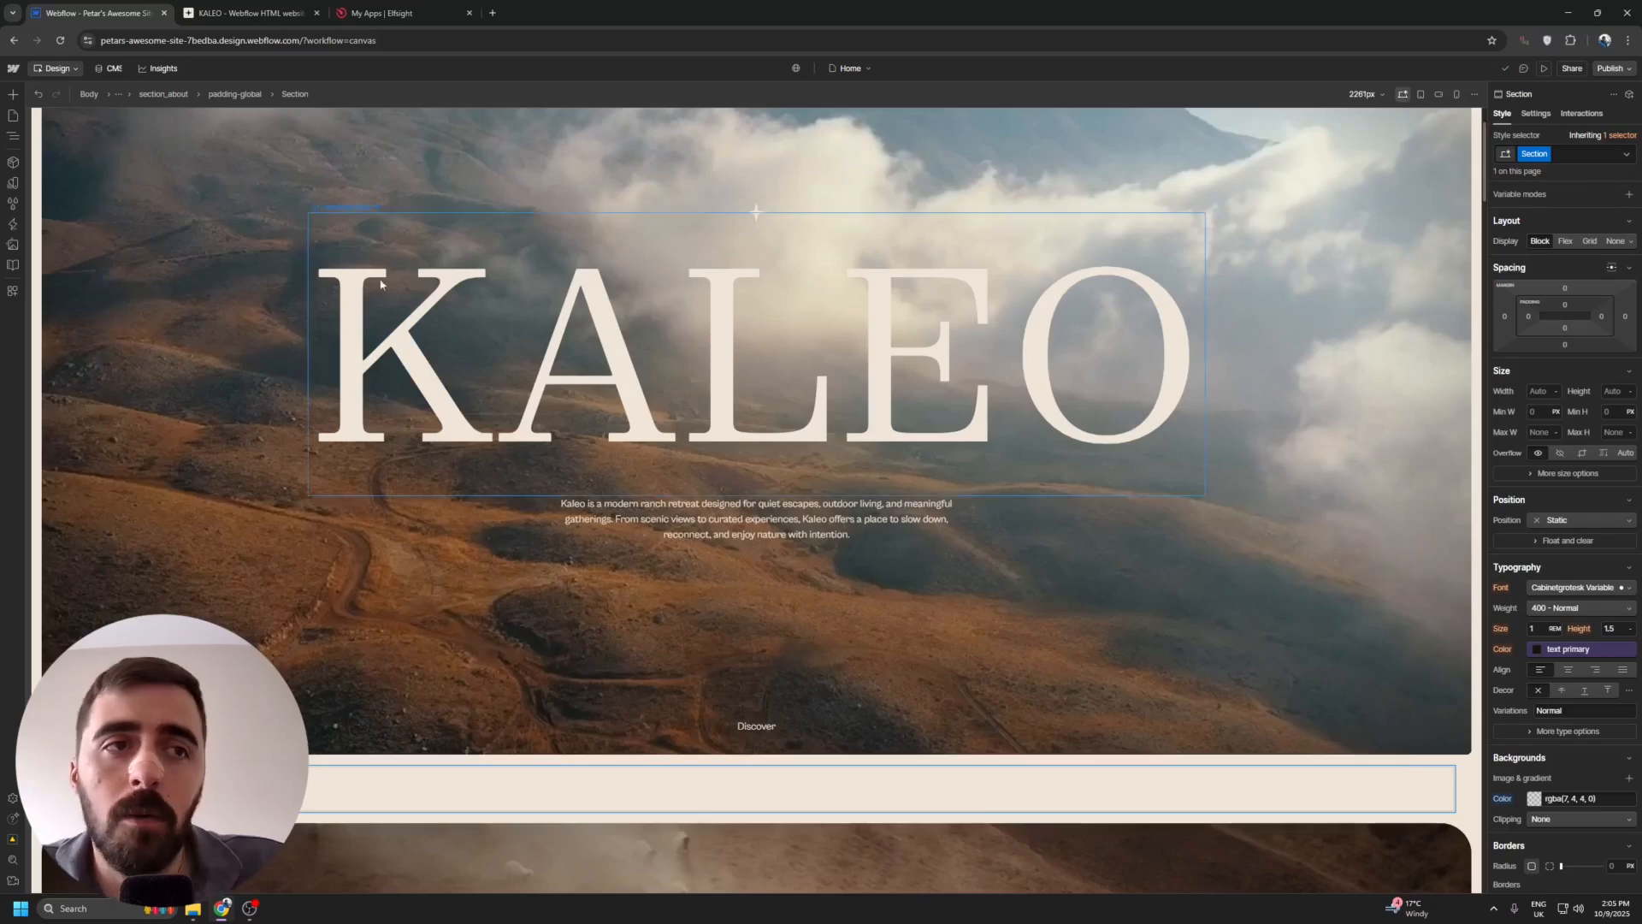
pyautogui.scroll(1, 326, 524)
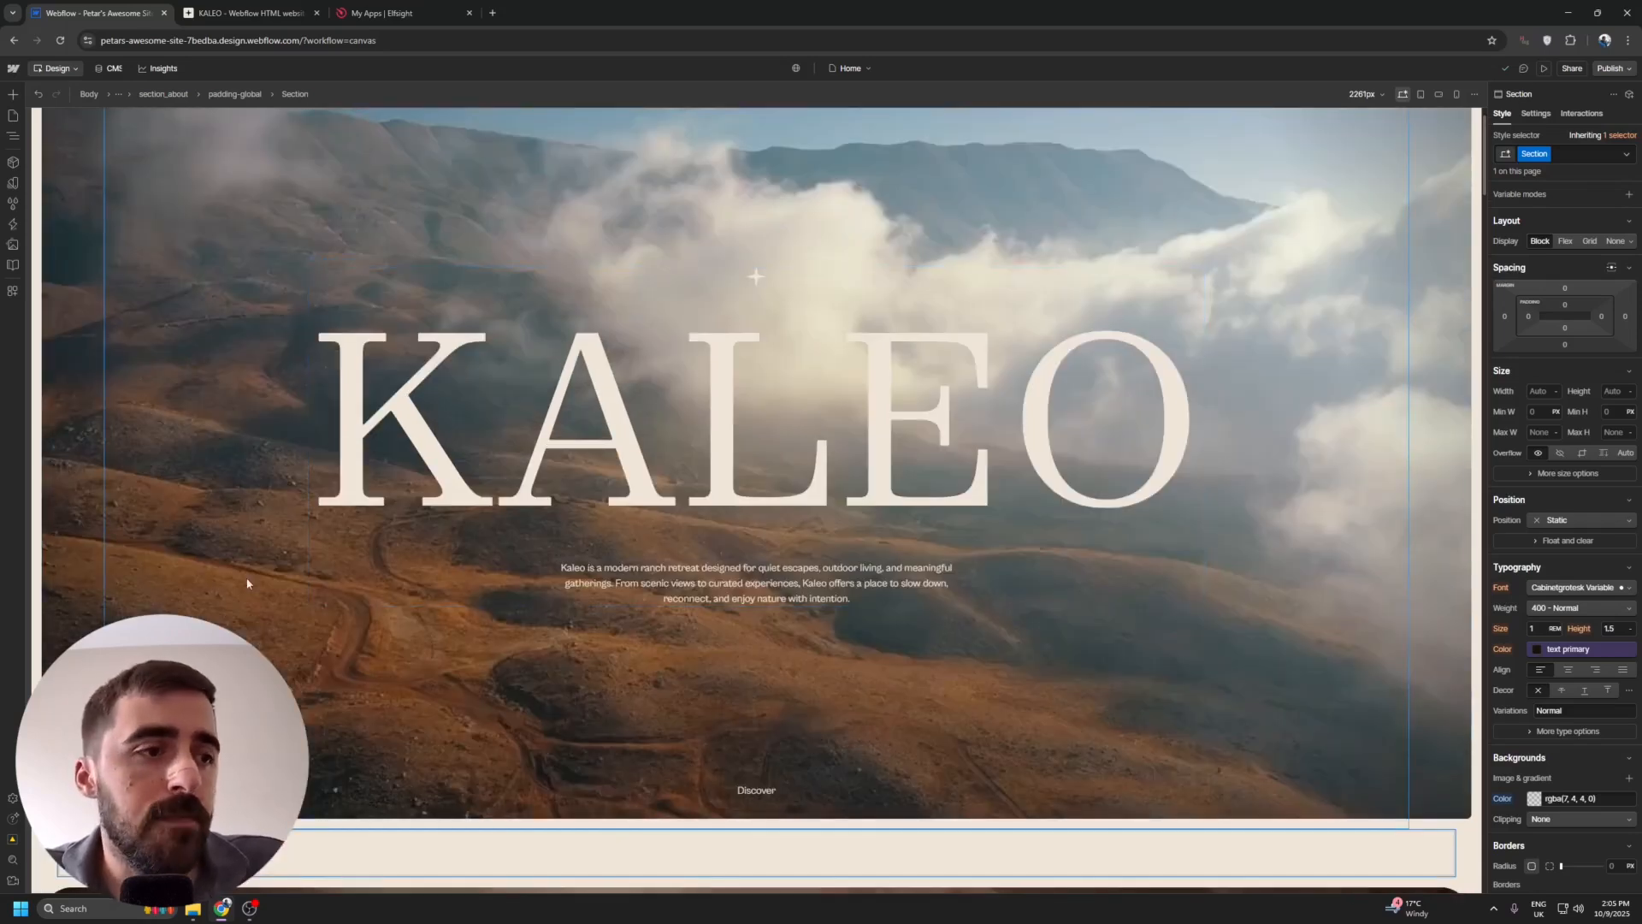
pyautogui.scroll(-2, 154, 433)
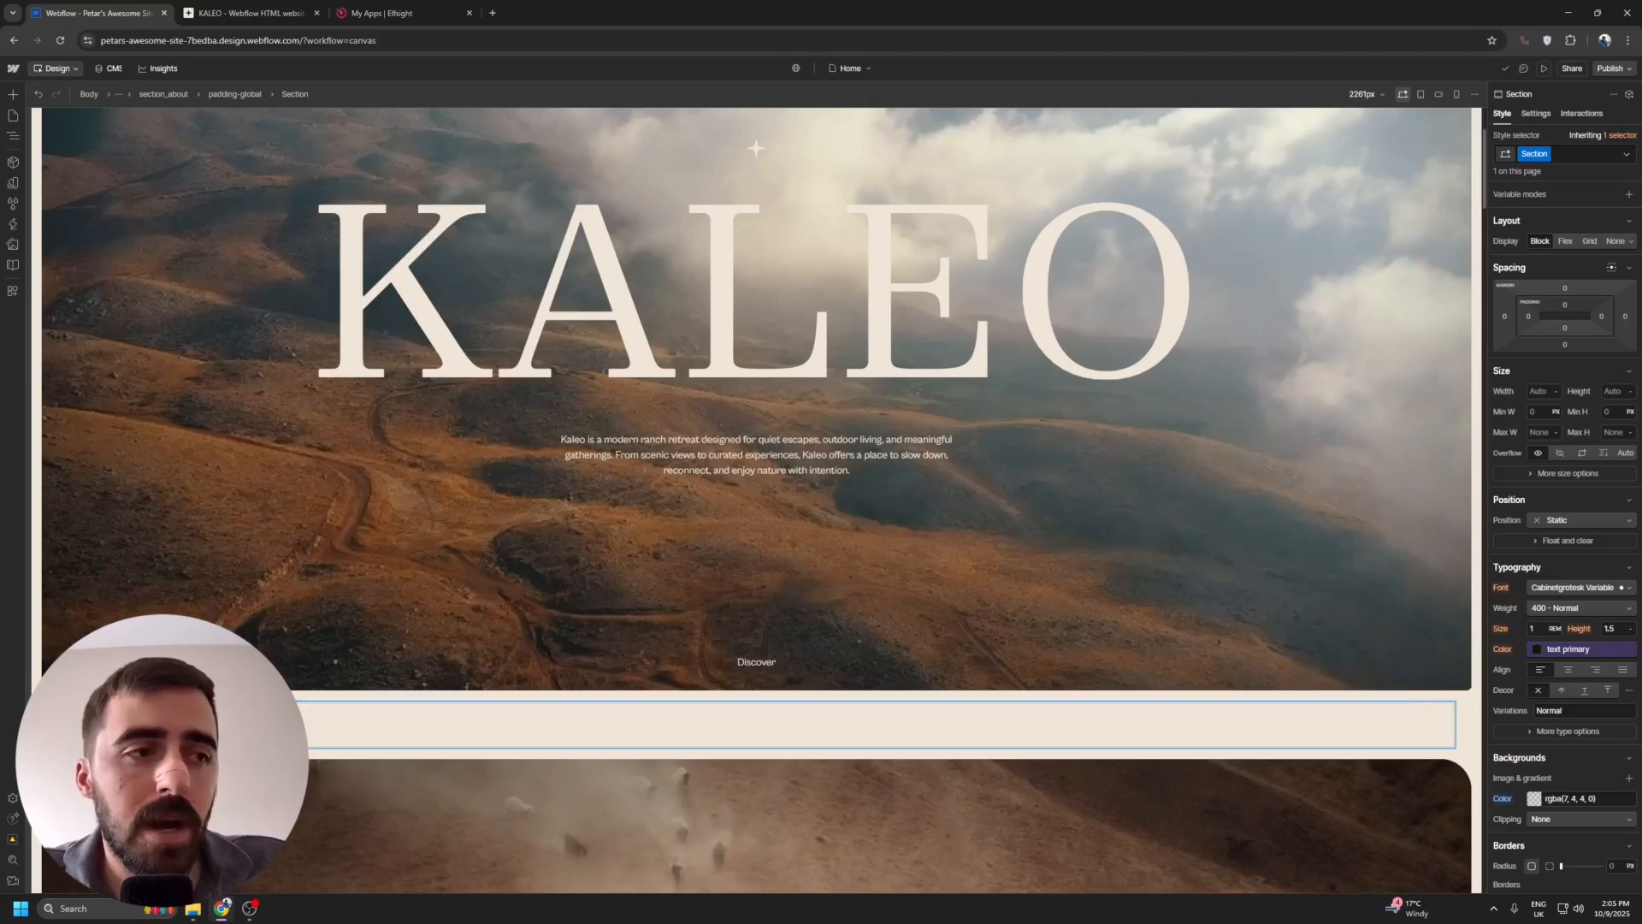
# Add a Code Embed element inside the selected section.
pyautogui.click(14, 95)
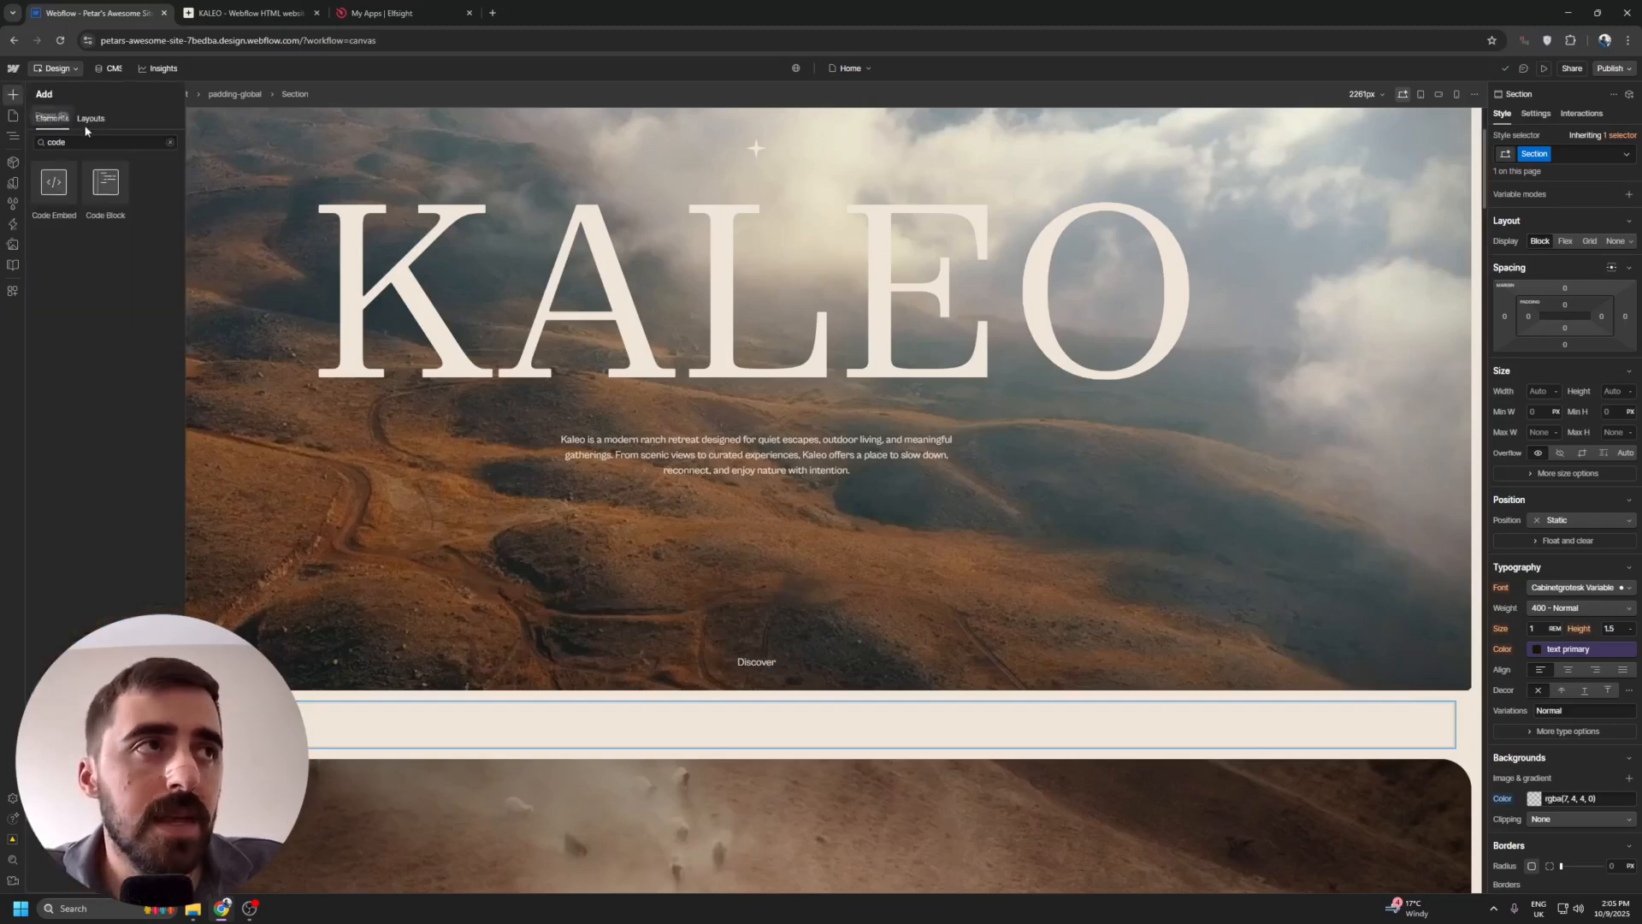
pyautogui.doubleClick(74, 144)
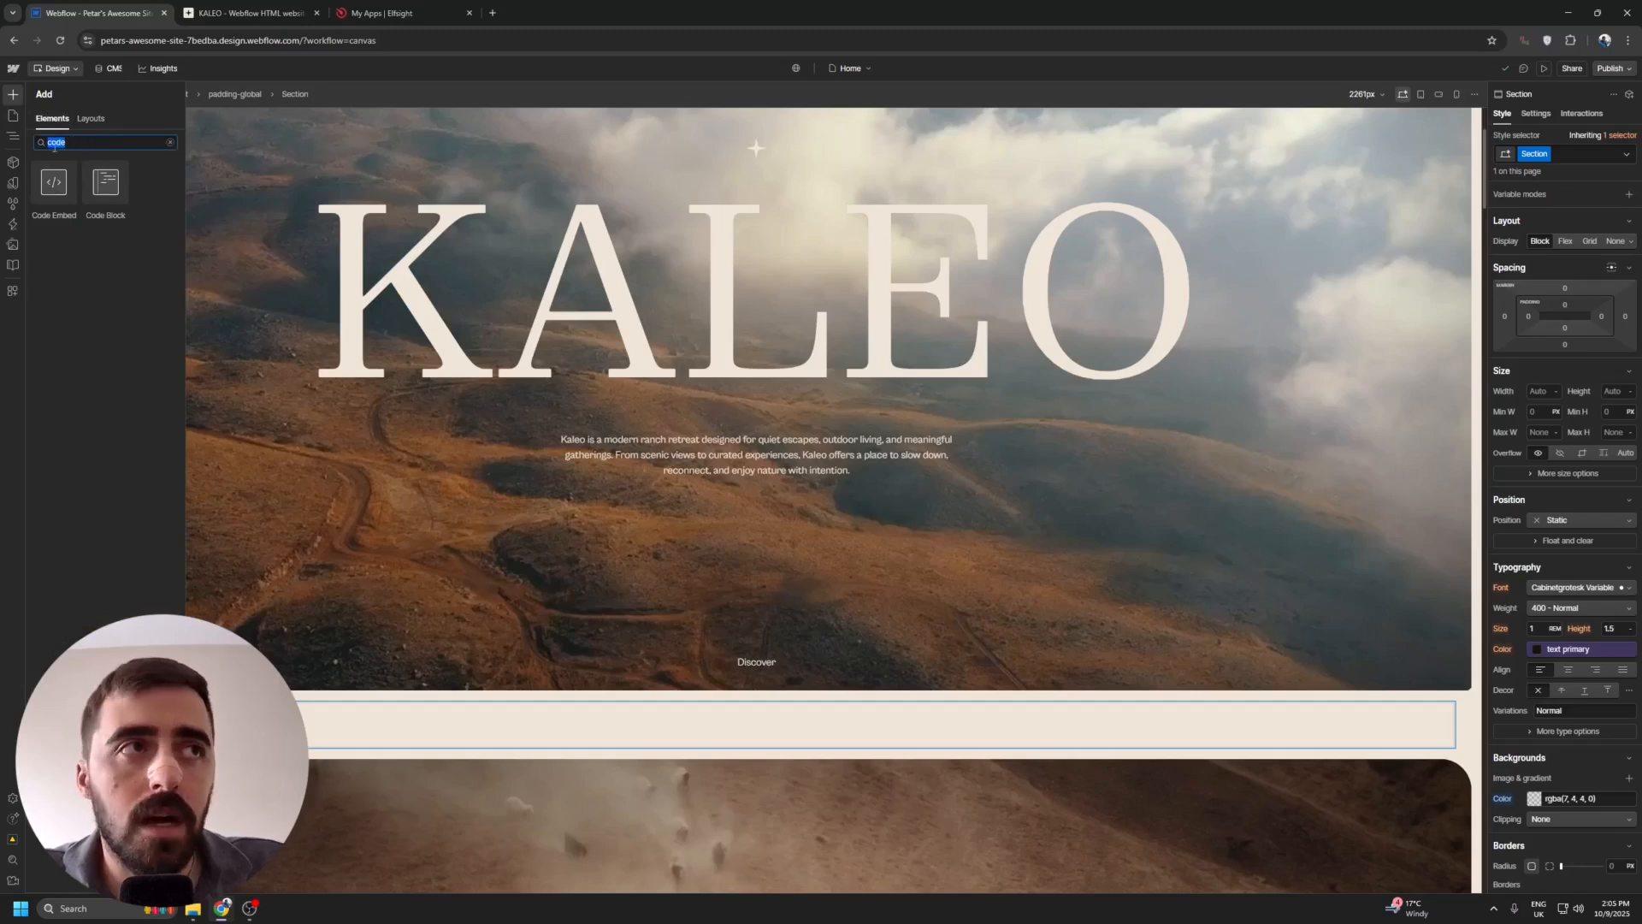
pyautogui.click(62, 202)
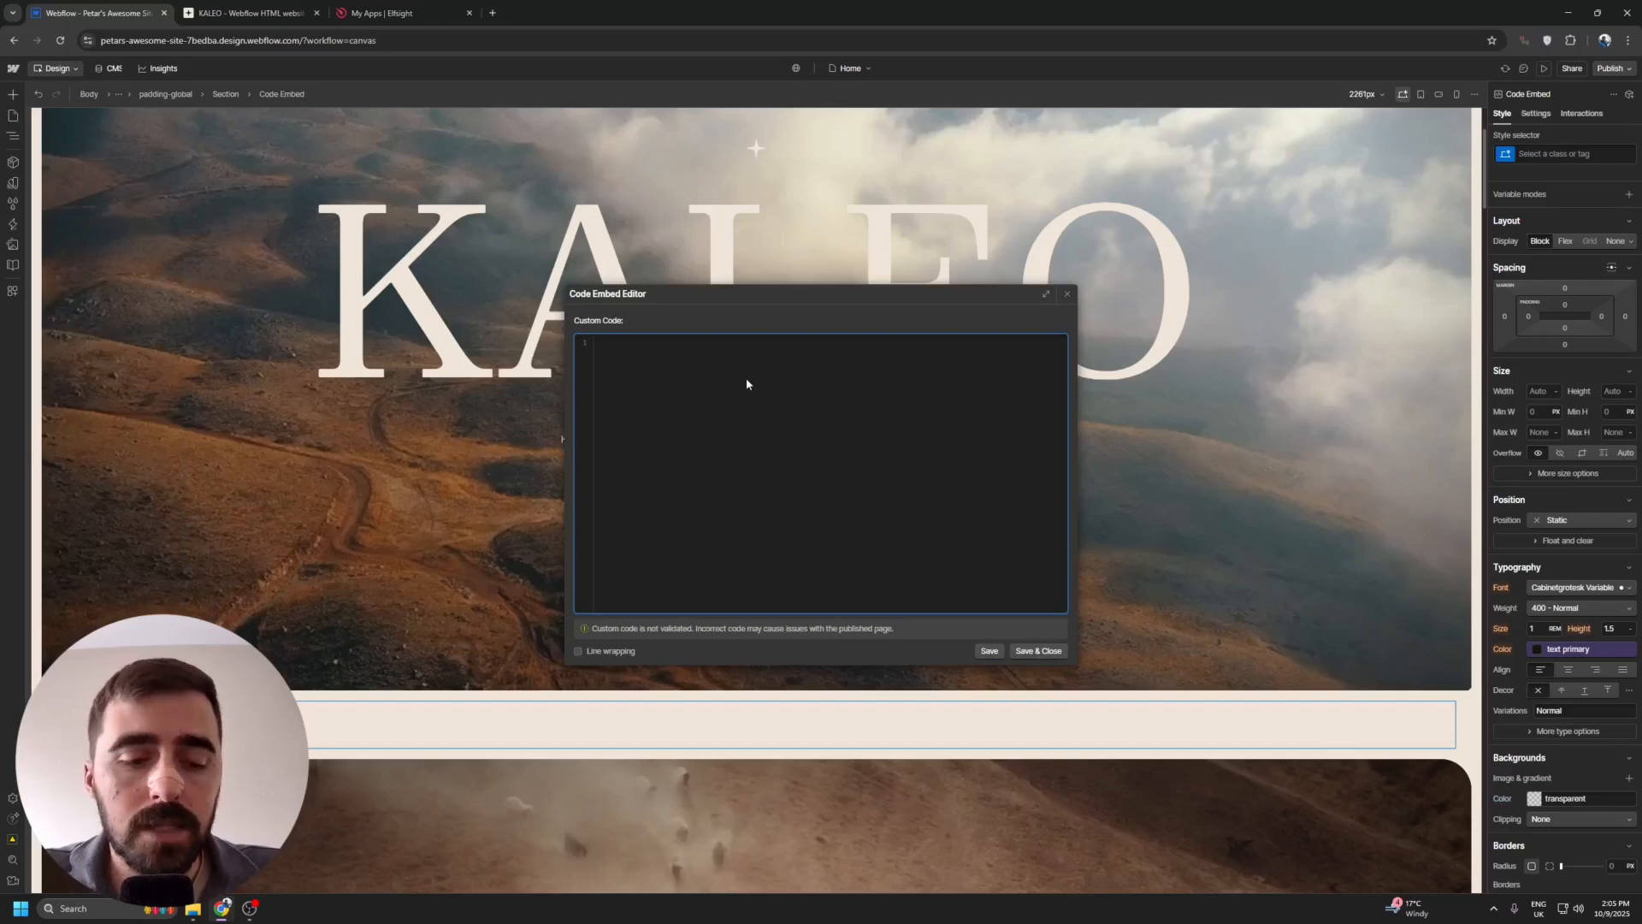
# Paste the copied Elfsight Form Builder code into the Code Embed editor and save it.
pyautogui.hotkey('ctrl', 'v')
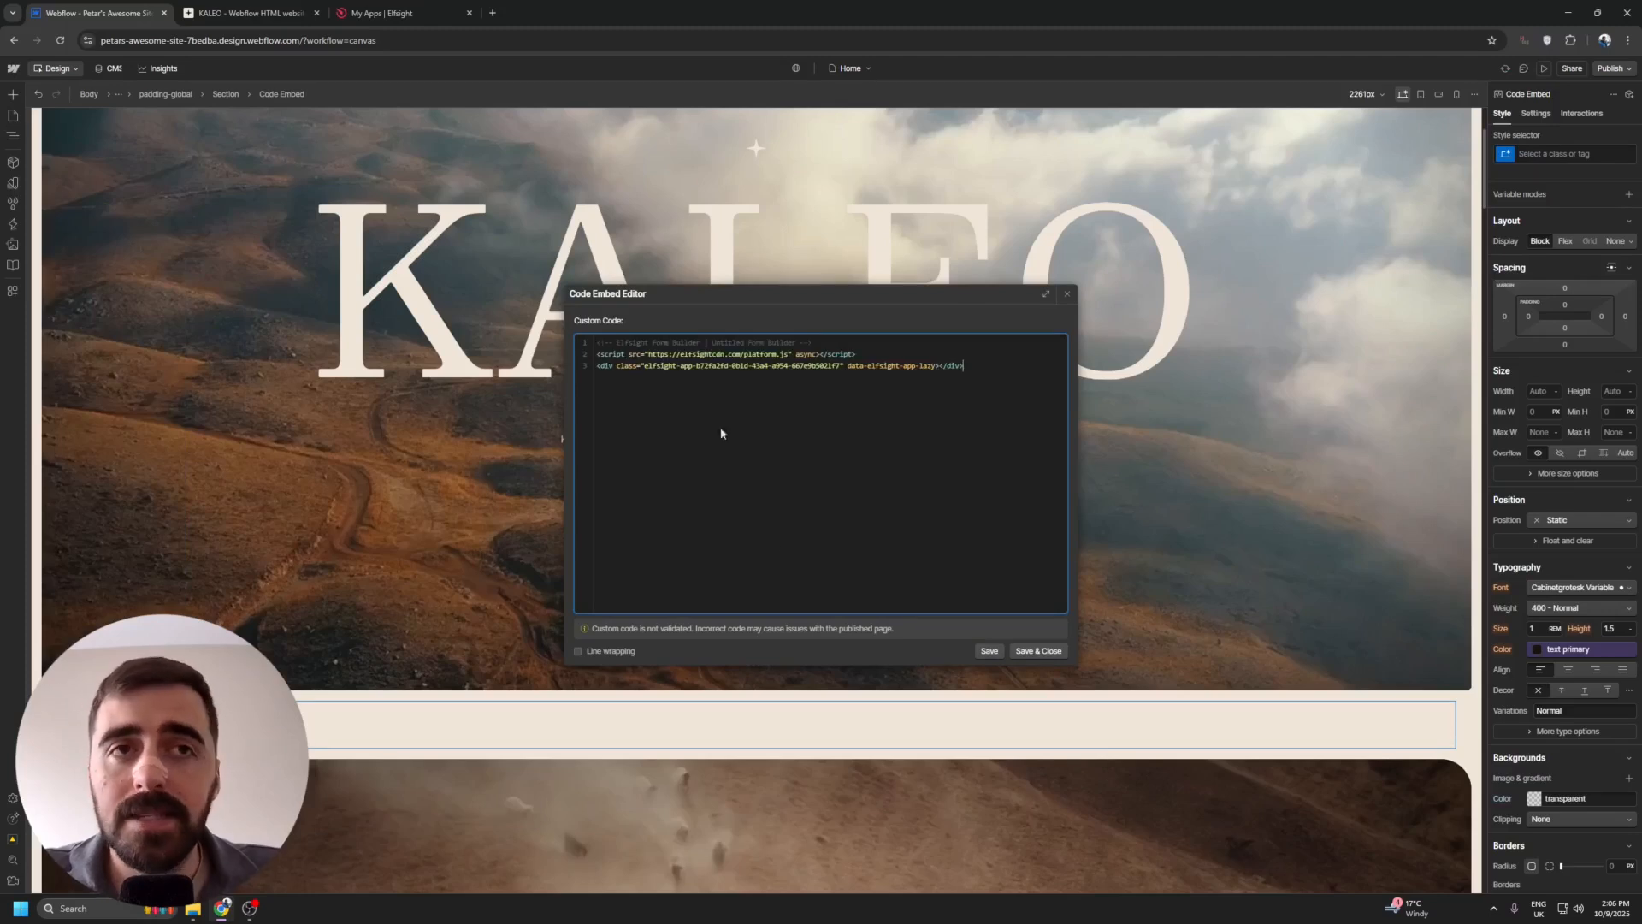
pyautogui.click(1048, 650)
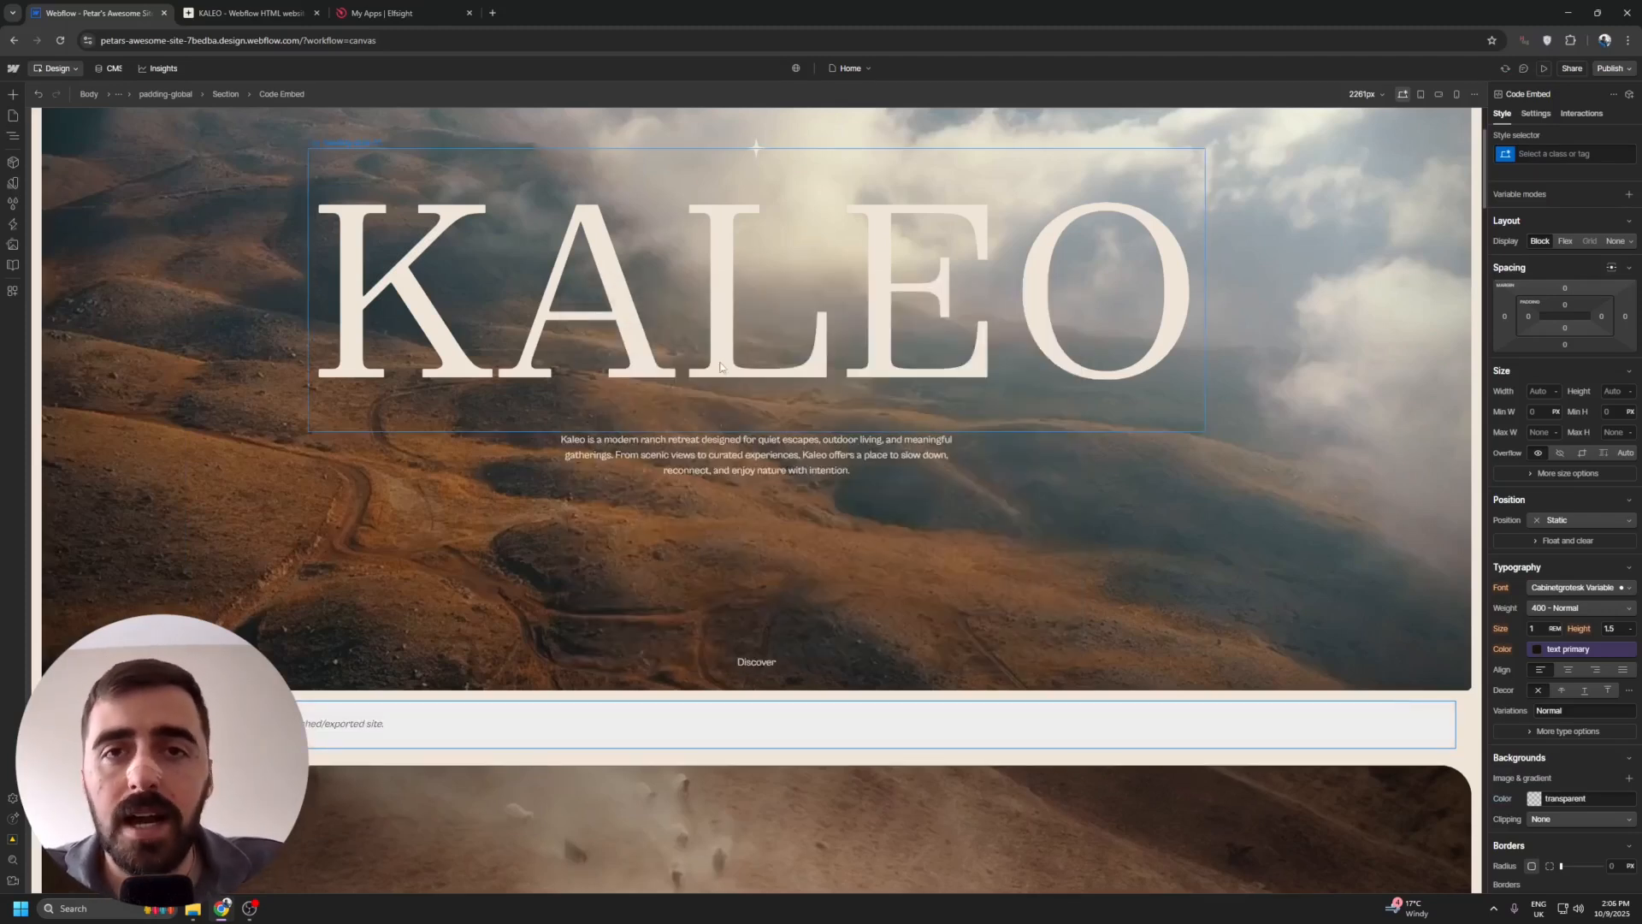
# Publish the site to the selected webflow.io staging domain and open the live page.
pyautogui.click(1612, 68)
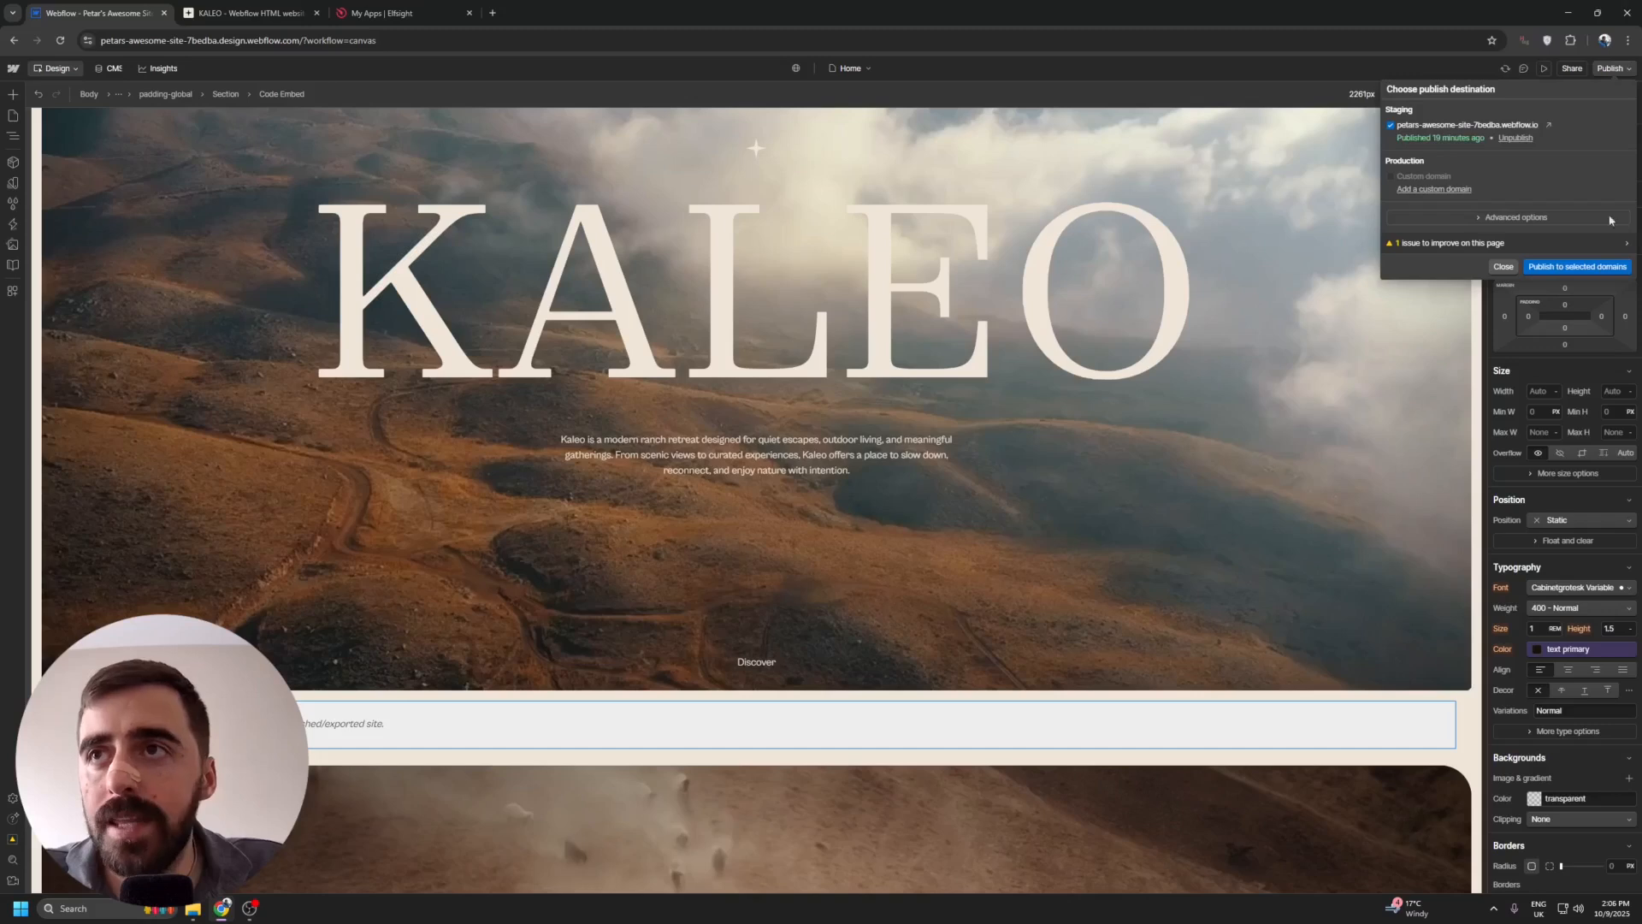
pyautogui.click(1595, 268)
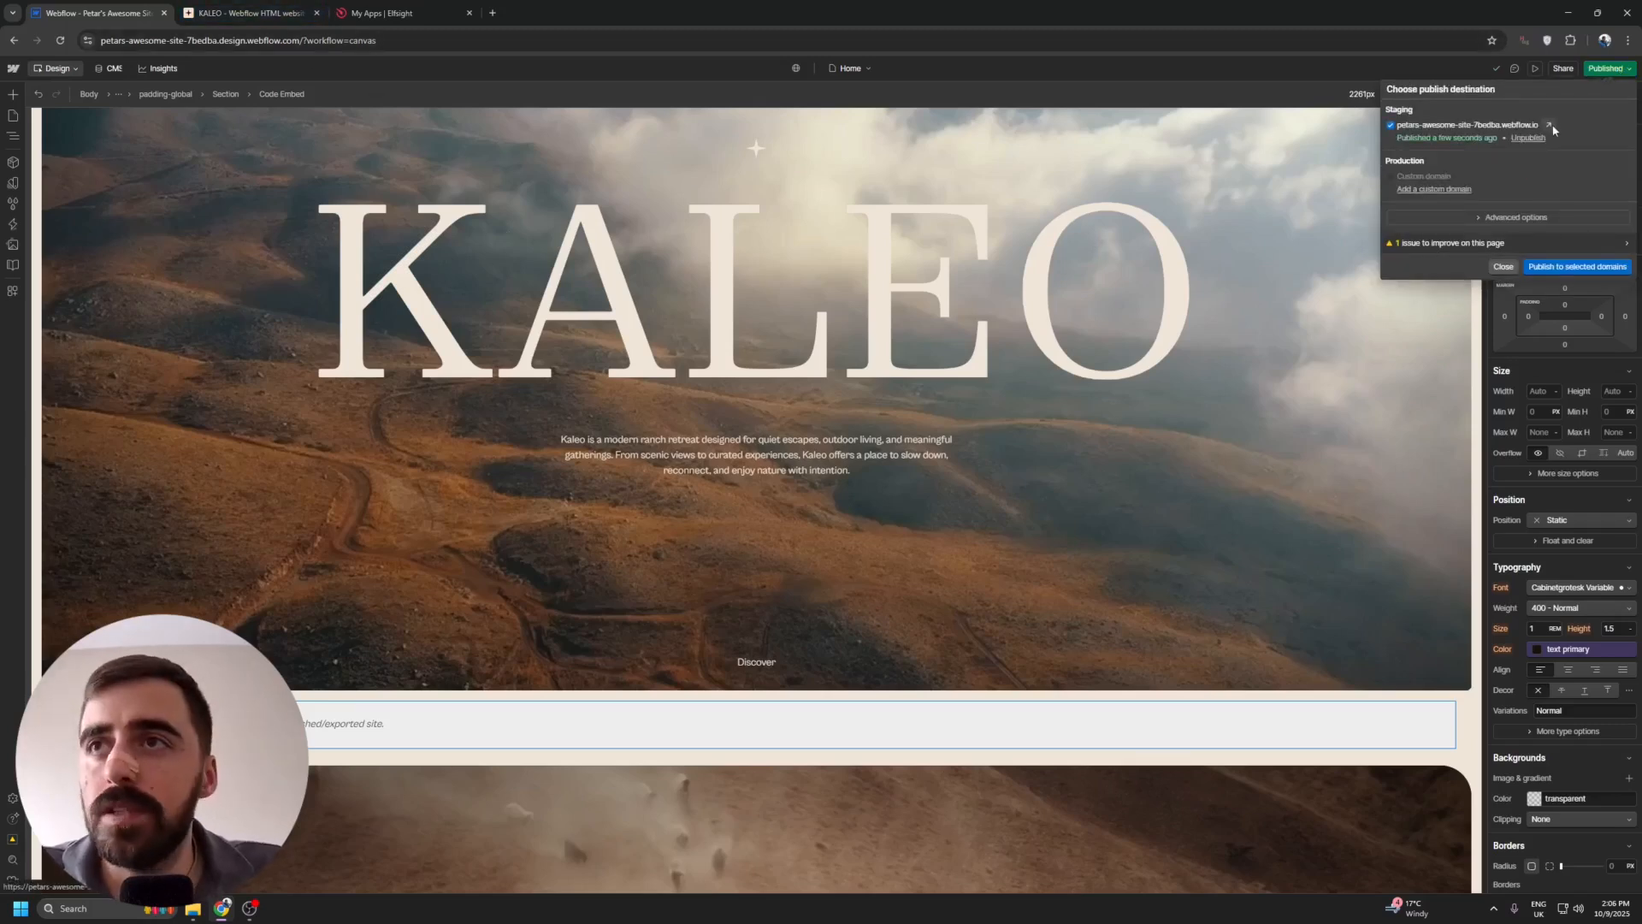
pyautogui.click(1550, 126)
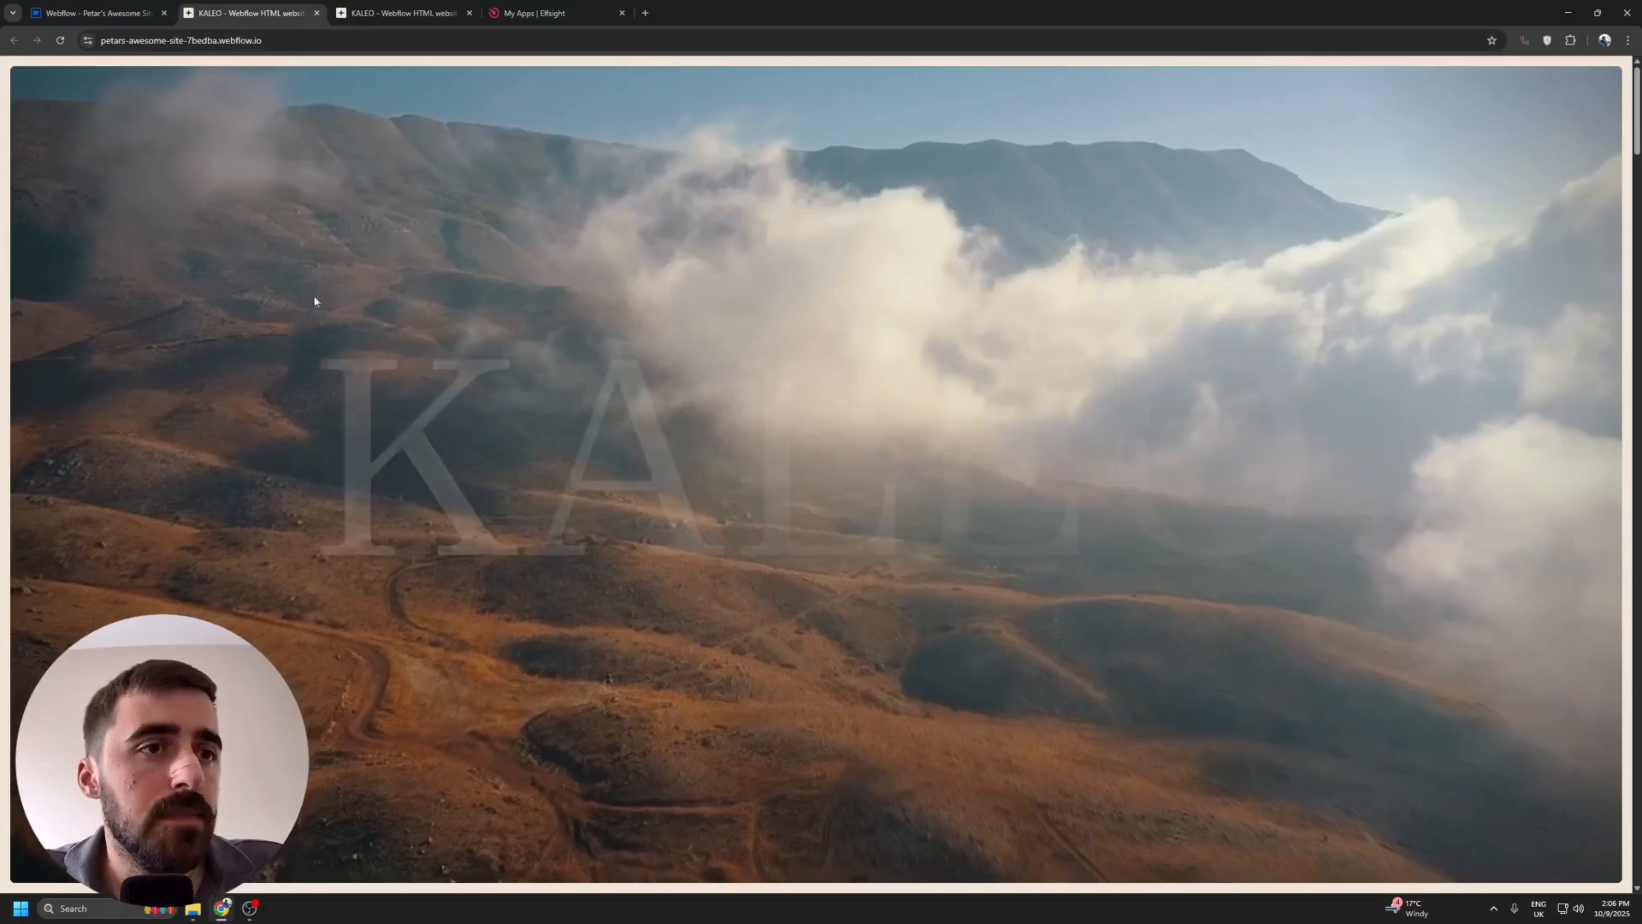
# Test the live Membership Registration Form by choosing Basic, ticking Football, Soccer and Hockey, and agreeing to the terms, and review its layout.
pyautogui.scroll(-8, 576, 359)
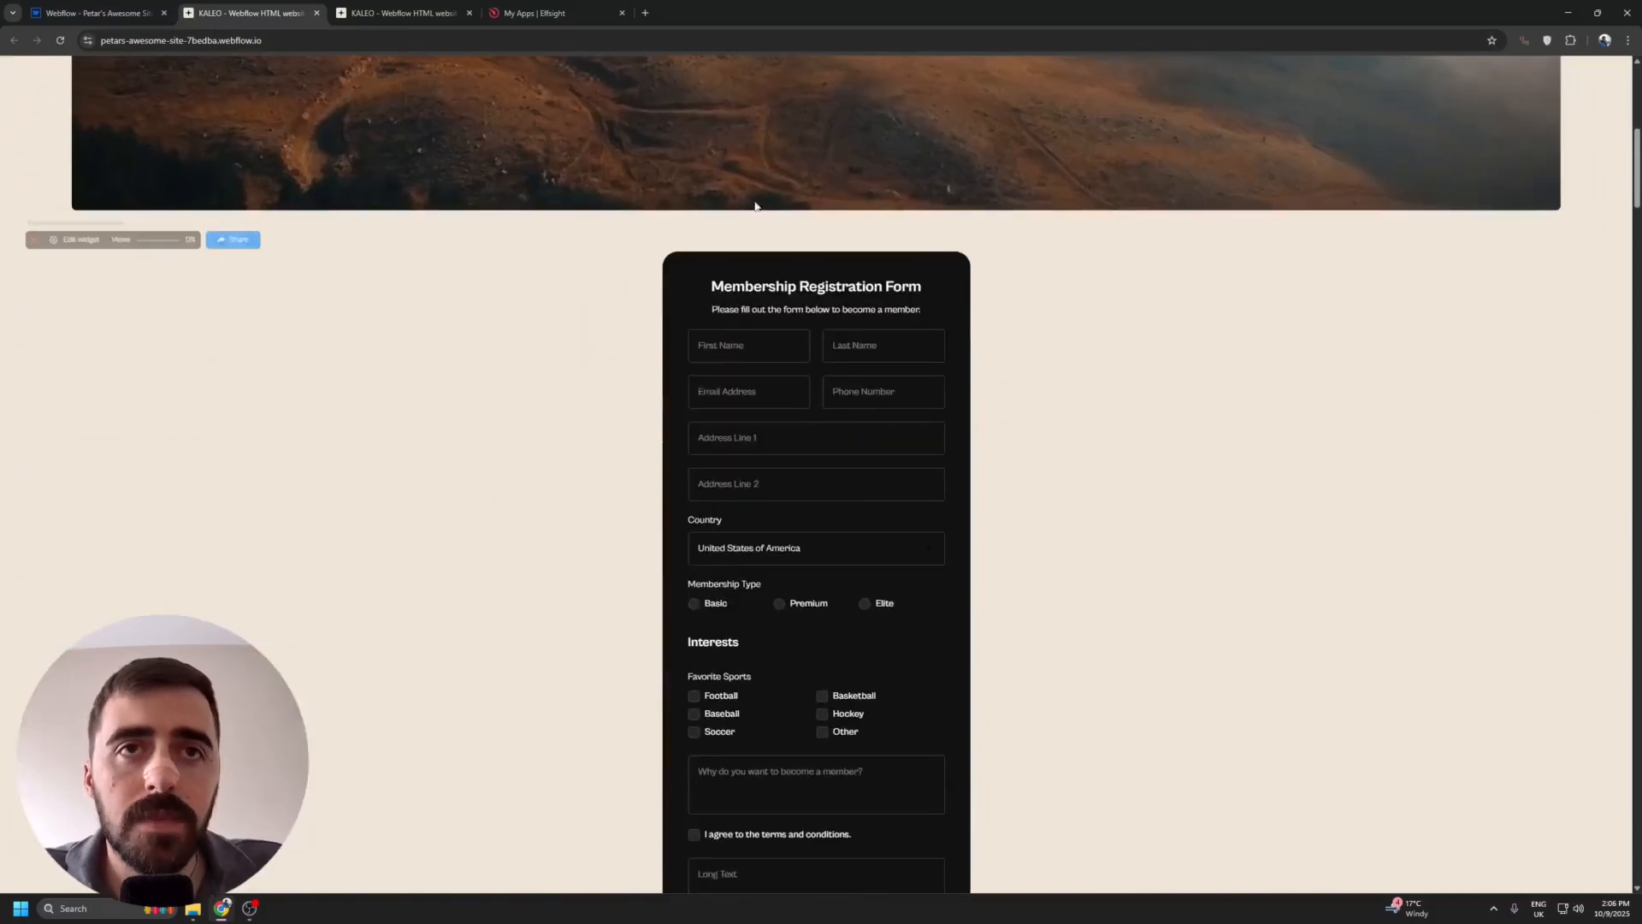
pyautogui.scroll(-2, 594, 408)
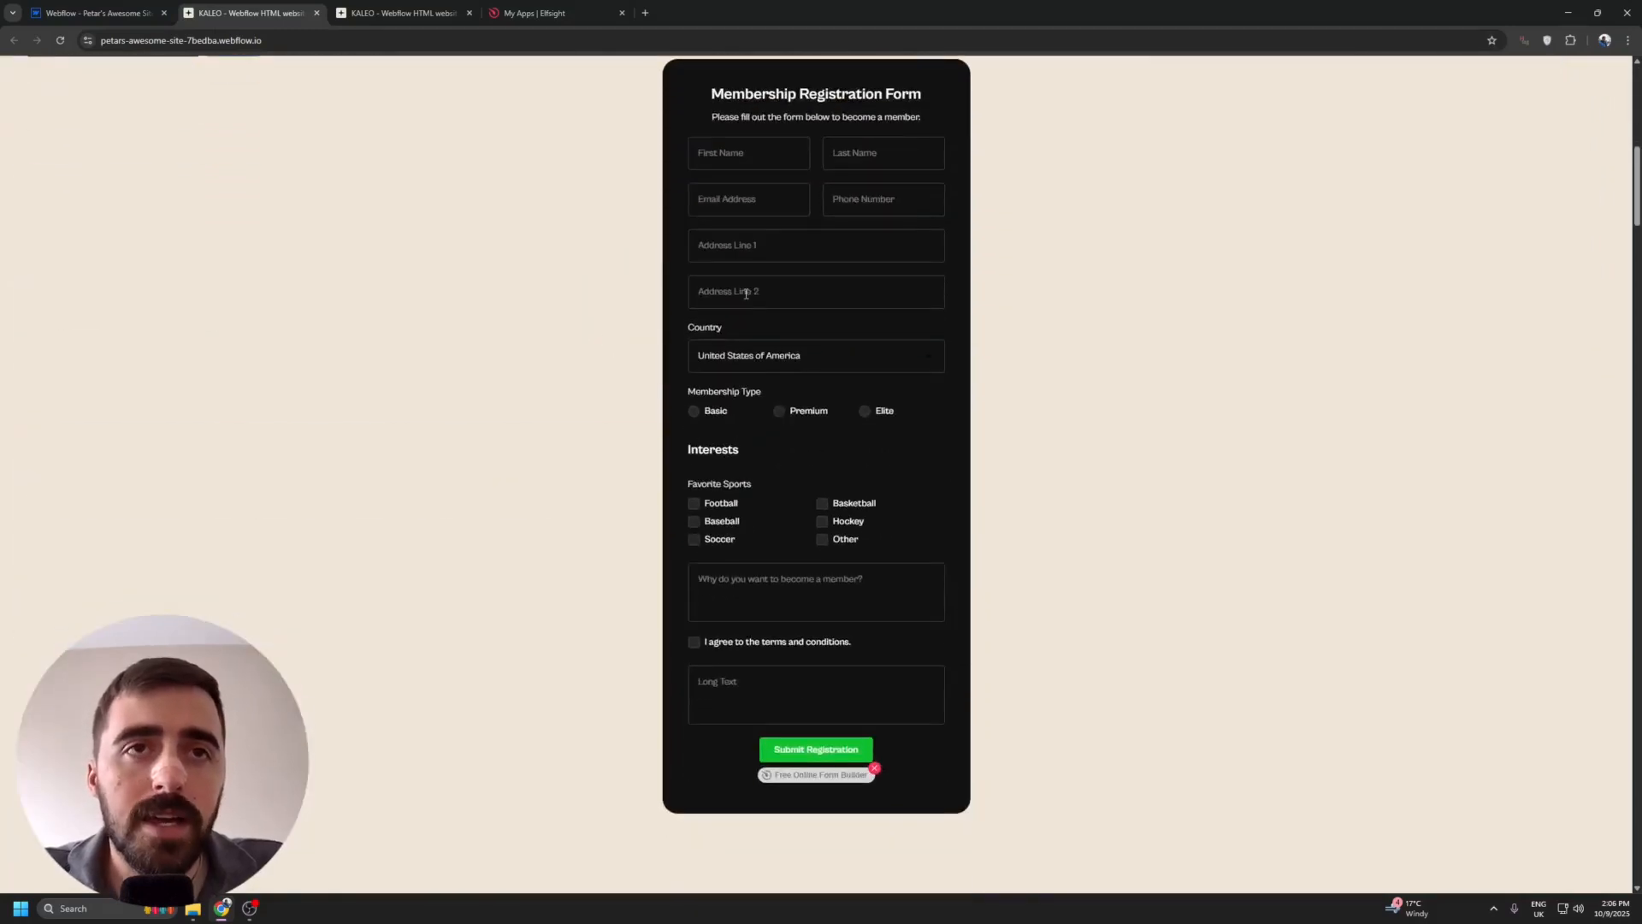
pyautogui.click(724, 504)
pyautogui.click(723, 539)
pyautogui.click(847, 523)
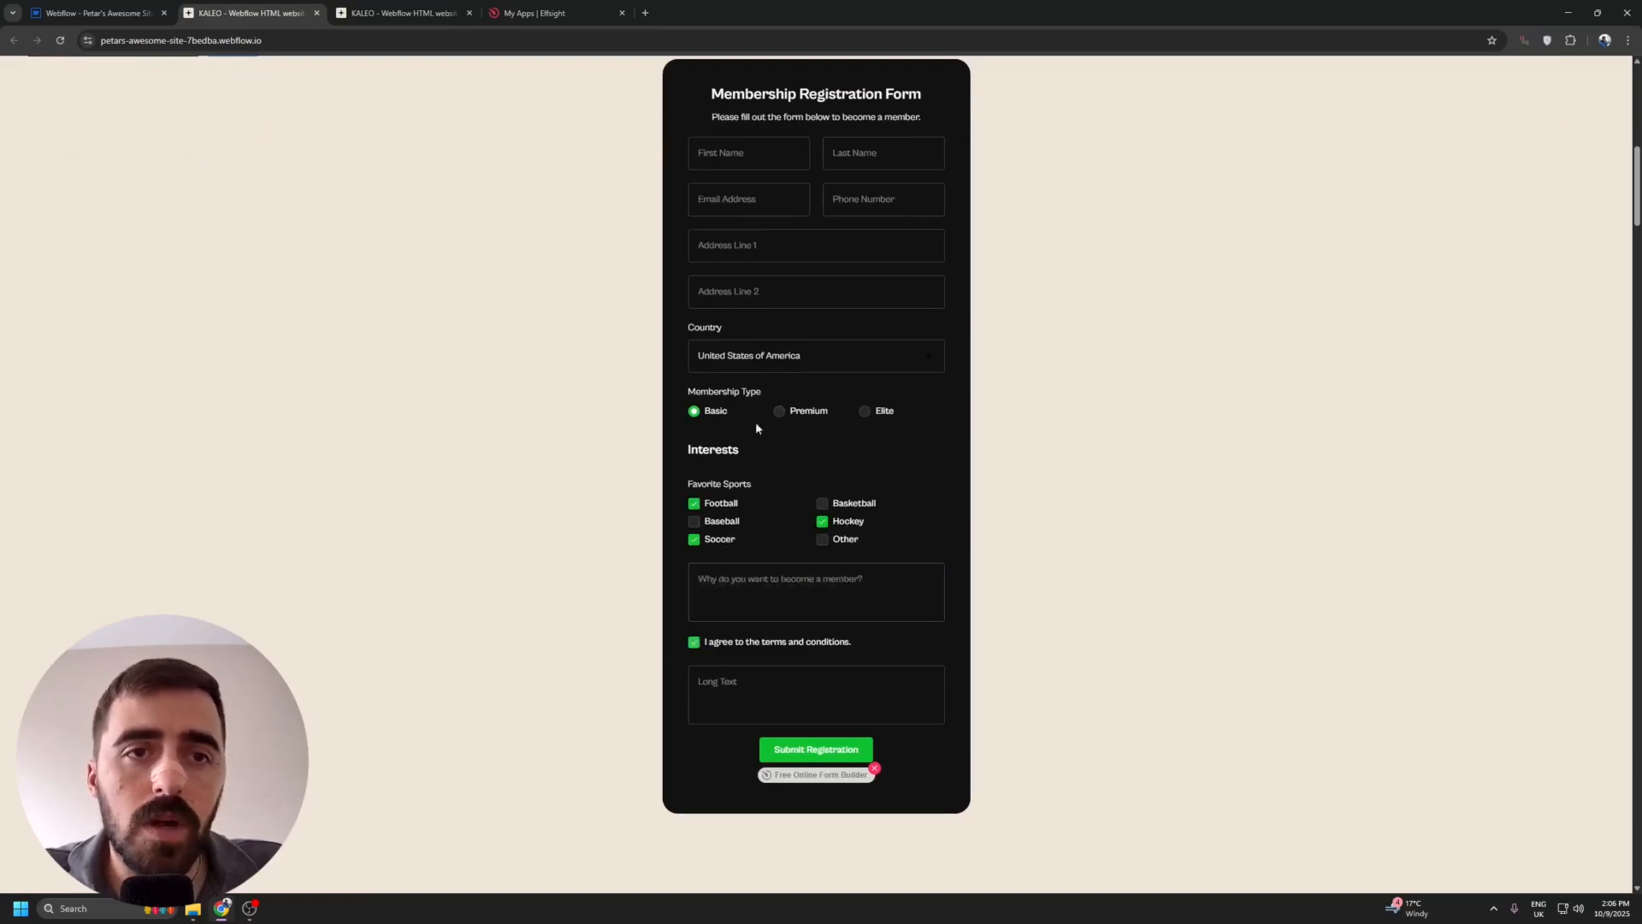
pyautogui.scroll(-2, 760, 524)
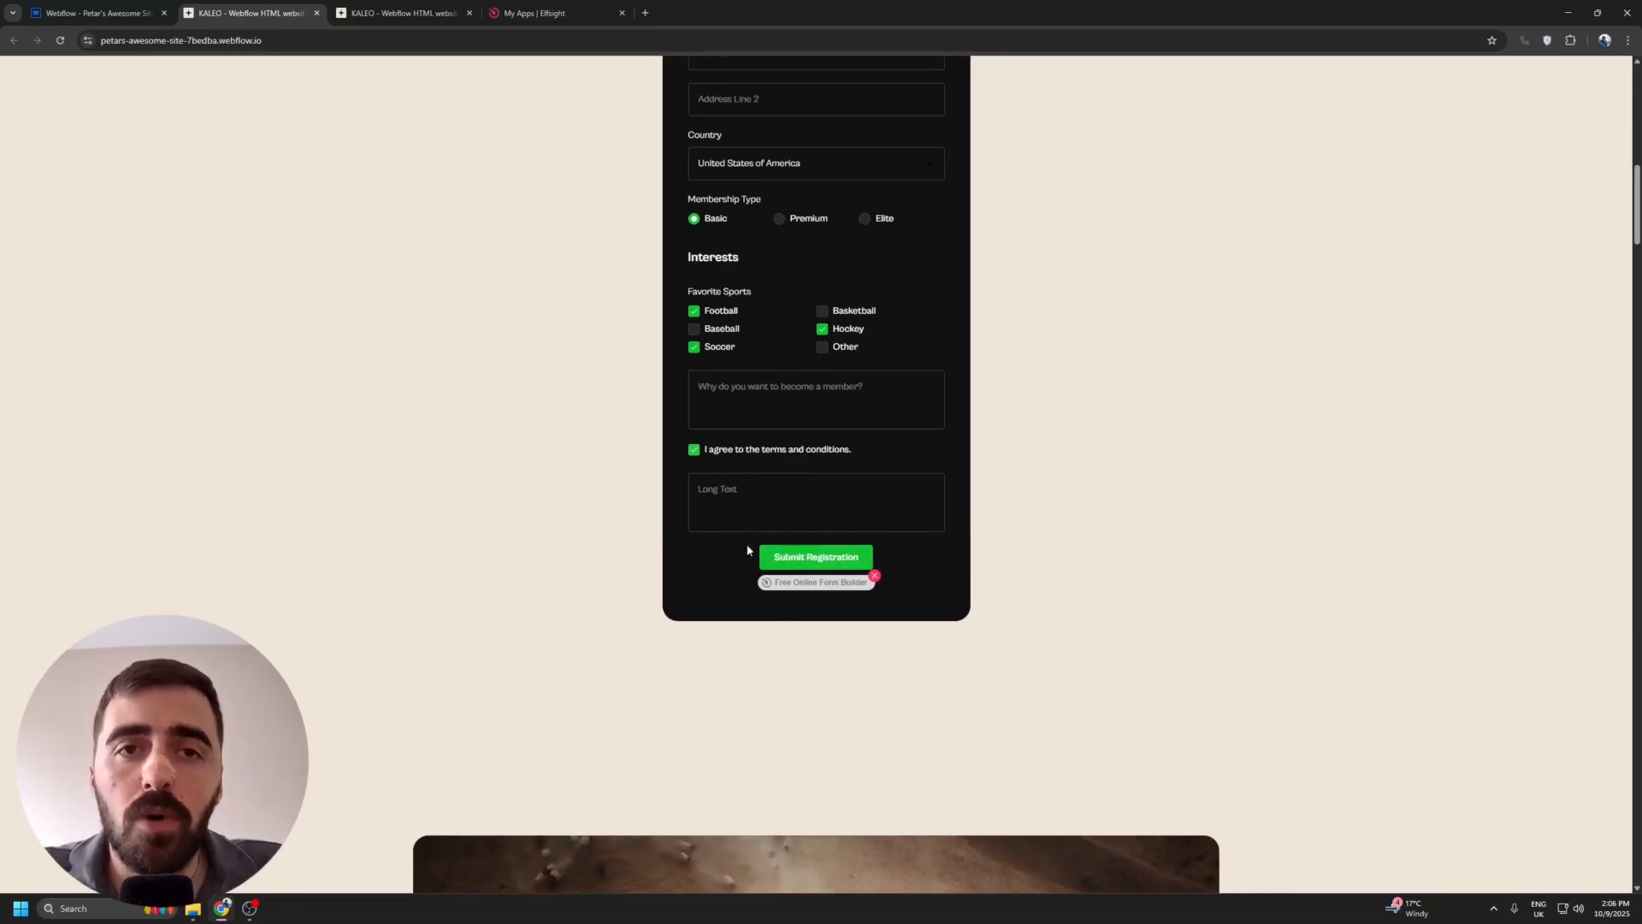
pyautogui.scroll(5, 706, 546)
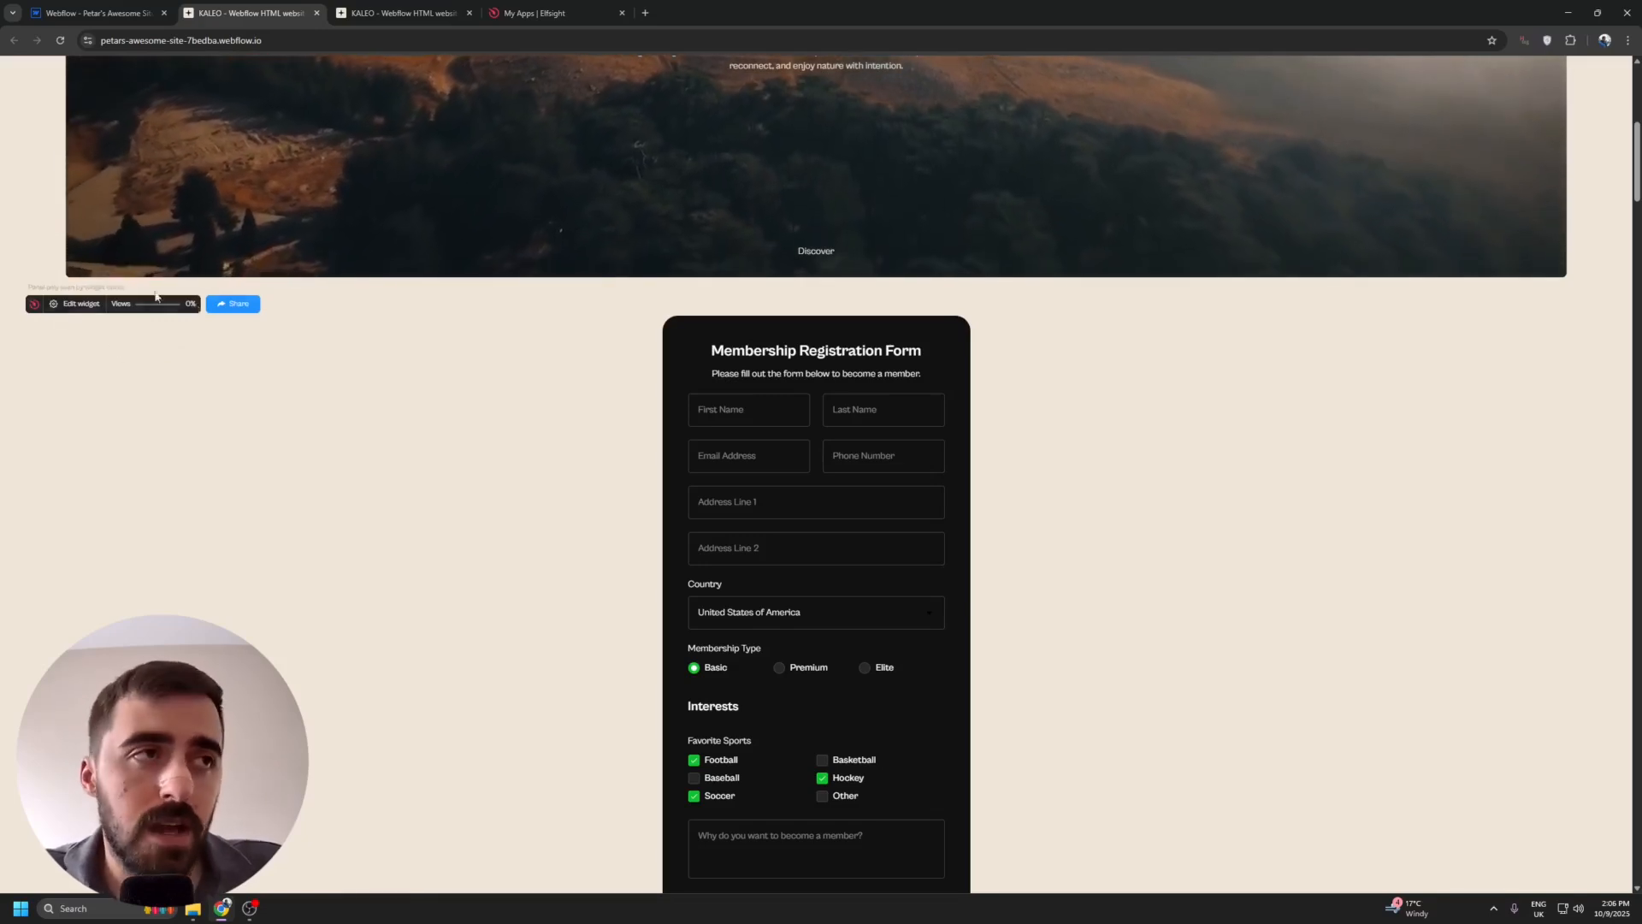
pyautogui.scroll(-1, 155, 296)
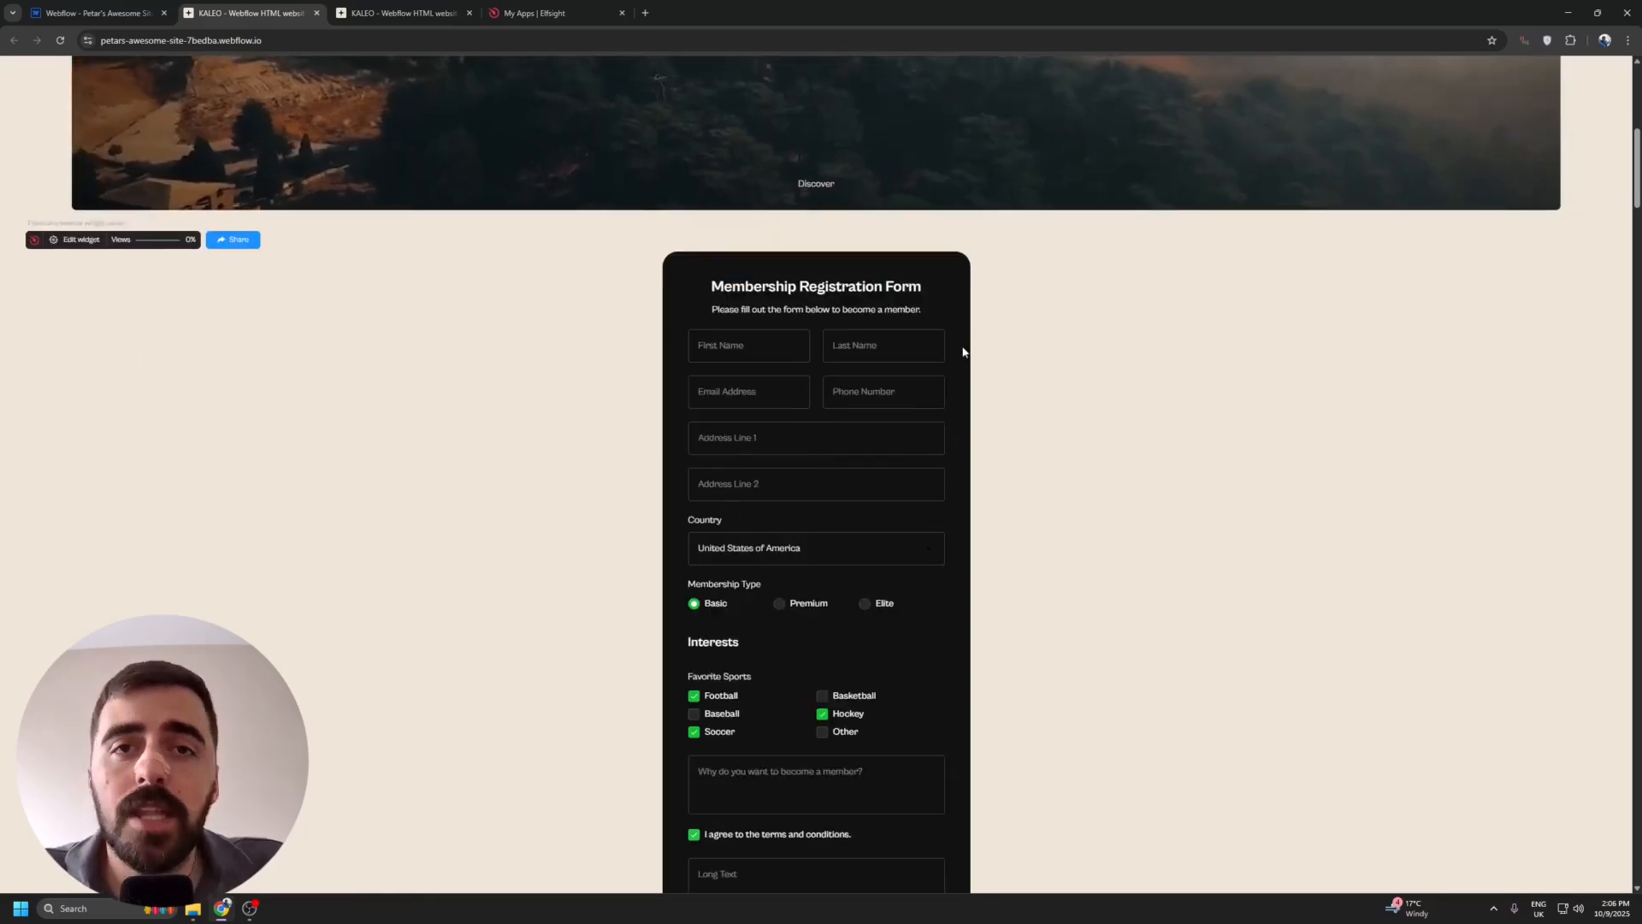
pyautogui.scroll(-1, 996, 330)
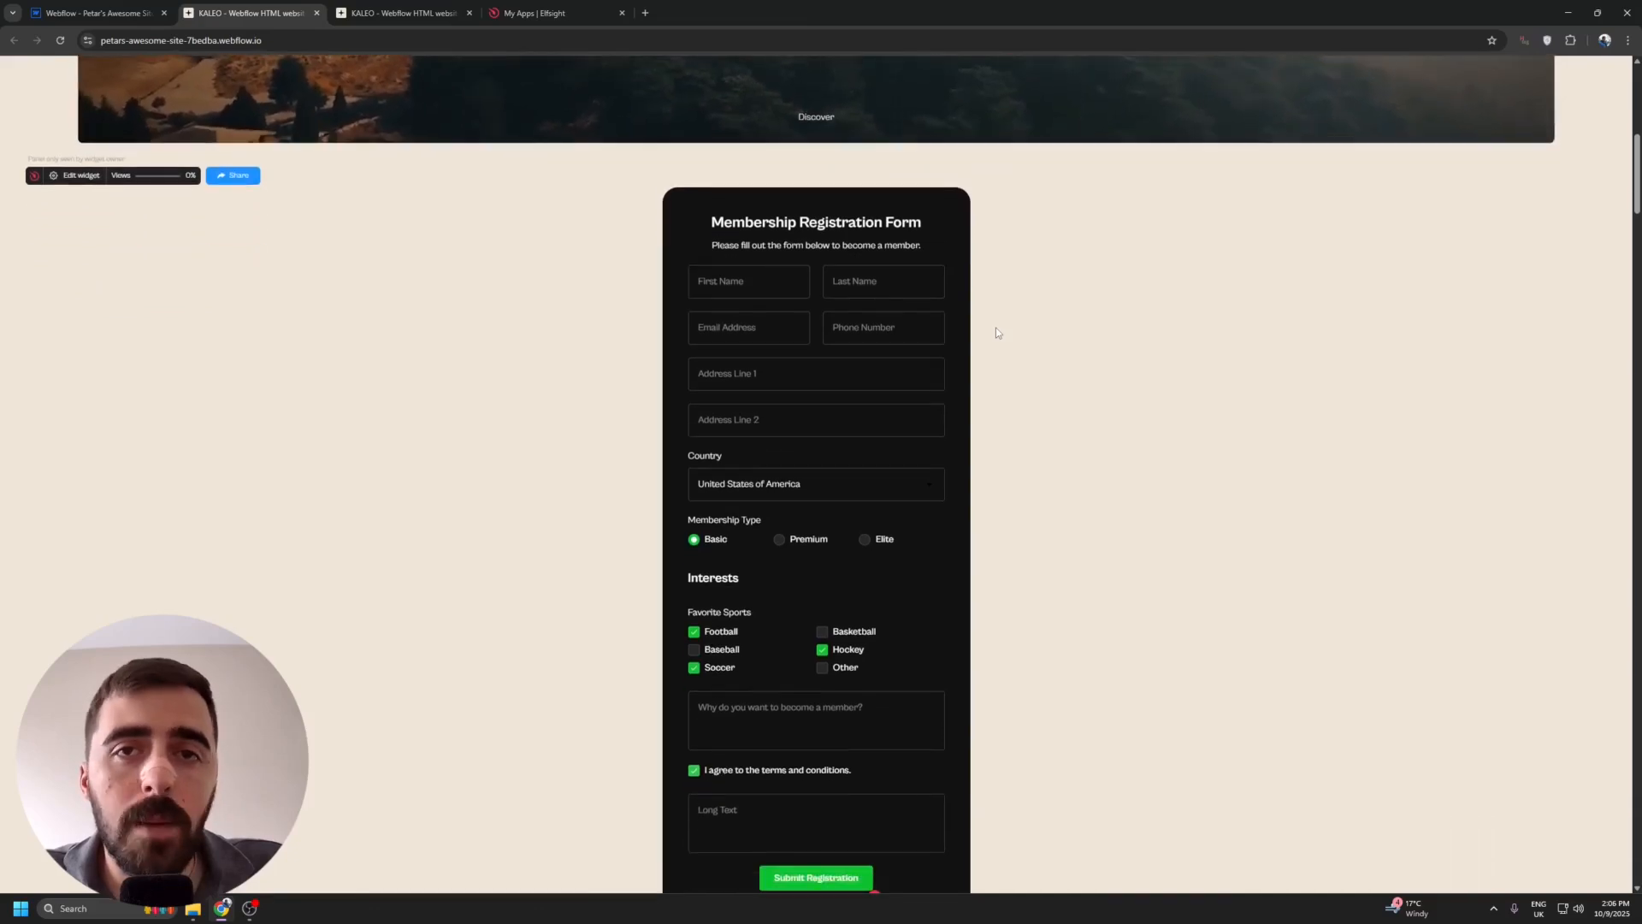